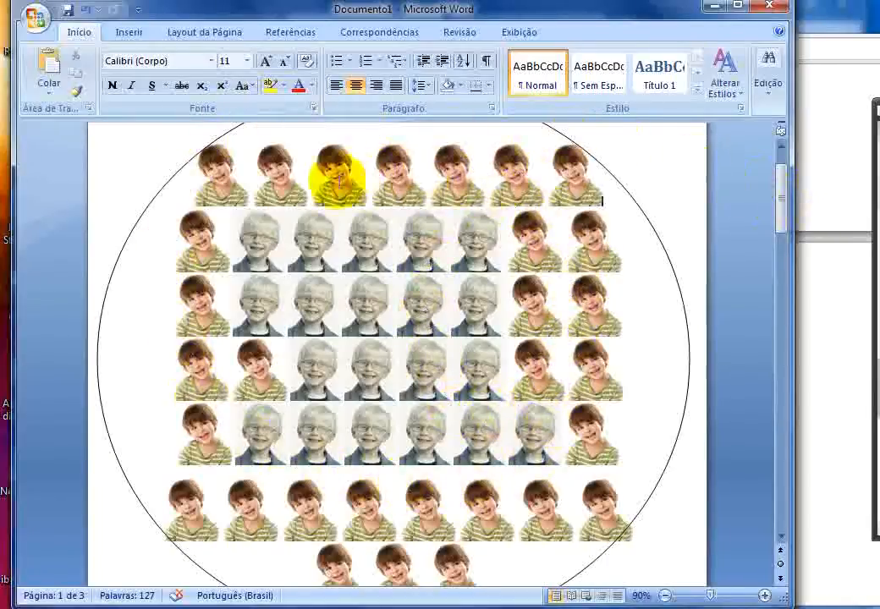
{"action": "left_click", "coordinate": [313, 264]}
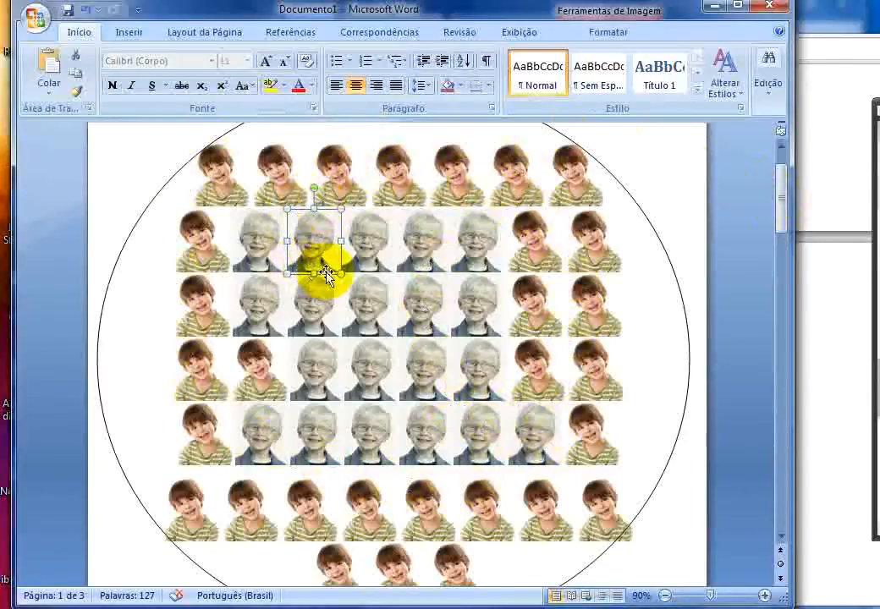
{"action": "left_click", "coordinate": [586, 440]}
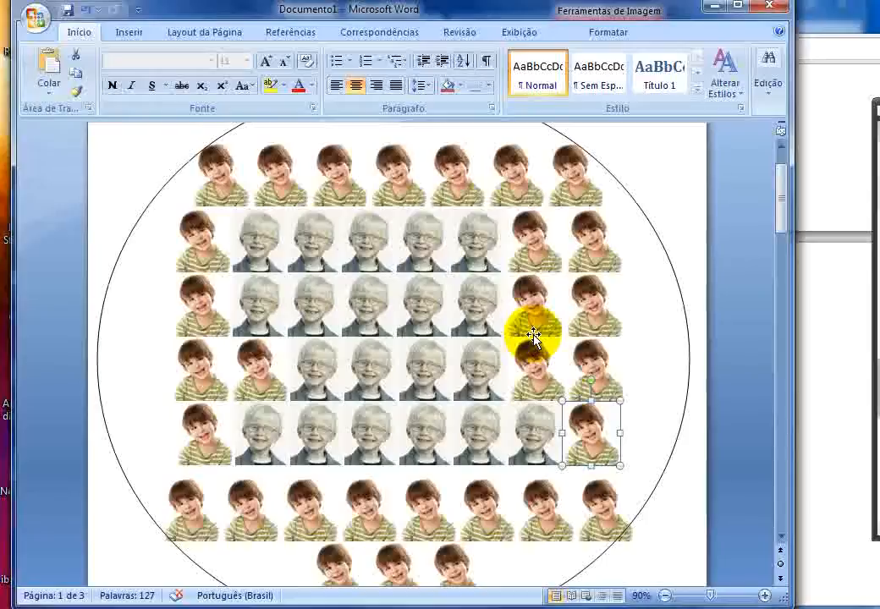
{"action": "left_click", "coordinate": [626, 309]}
Draw a closed freehand outline about 4.61" by 4.87" around the greyscale pictures inside the circle, with no fill
{"action": "left_click", "coordinate": [129, 32]}
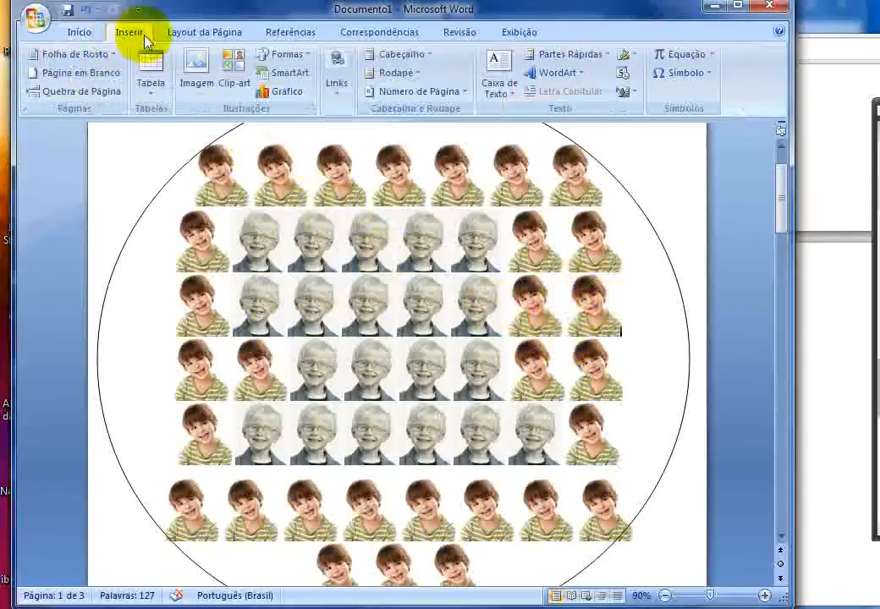
{"action": "left_click", "coordinate": [288, 55]}
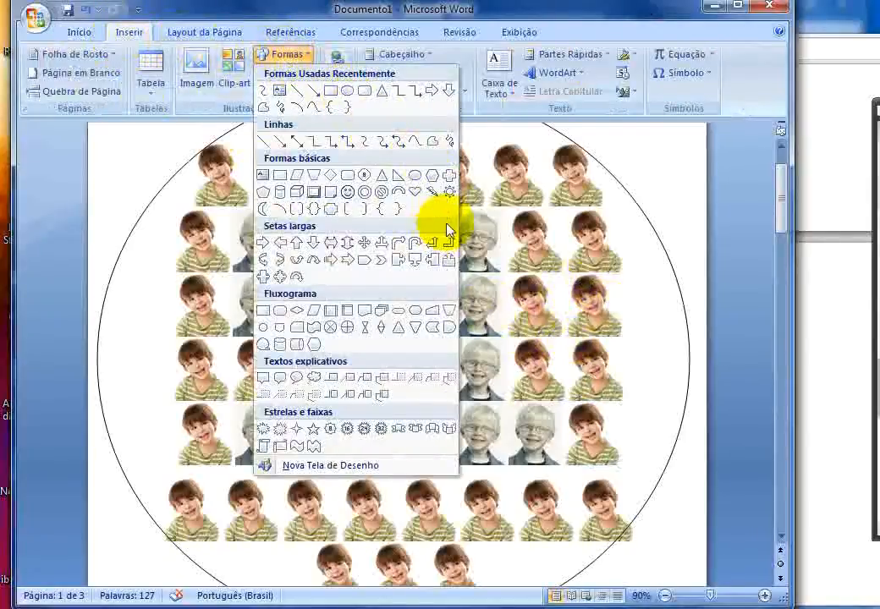
{"action": "left_click", "coordinate": [449, 141]}
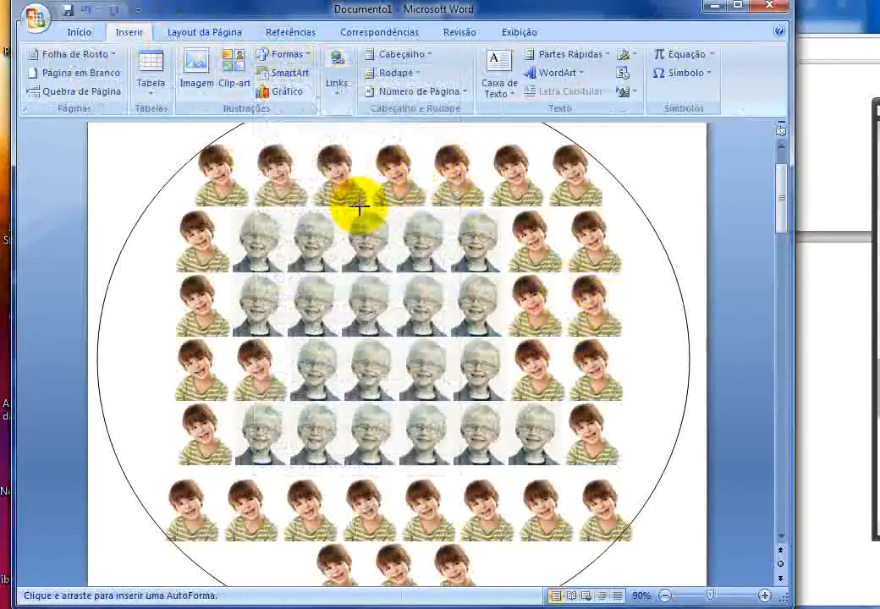
{"action": "mouse_move", "coordinate": [338, 199]}
{"action": "left_mouse_down"}
{"action": "mouse_move", "coordinate": [226, 196]}
{"action": "mouse_move", "coordinate": [221, 239]}
{"action": "mouse_move", "coordinate": [236, 315]}
{"action": "mouse_move", "coordinate": [254, 343]}
{"action": "mouse_move", "coordinate": [284, 359]}
{"action": "mouse_move", "coordinate": [264, 389]}
{"action": "mouse_move", "coordinate": [220, 422]}
{"action": "mouse_move", "coordinate": [240, 463]}
{"action": "mouse_move", "coordinate": [549, 456]}
{"action": "mouse_move", "coordinate": [576, 422]}
{"action": "mouse_move", "coordinate": [561, 391]}
{"action": "mouse_move", "coordinate": [516, 372]}
{"action": "mouse_move", "coordinate": [509, 296]}
{"action": "mouse_move", "coordinate": [518, 214]}
{"action": "mouse_move", "coordinate": [501, 201]}
{"action": "mouse_move", "coordinate": [356, 193]}
{"action": "mouse_move", "coordinate": [360, 210]}
{"action": "left_mouse_up"}
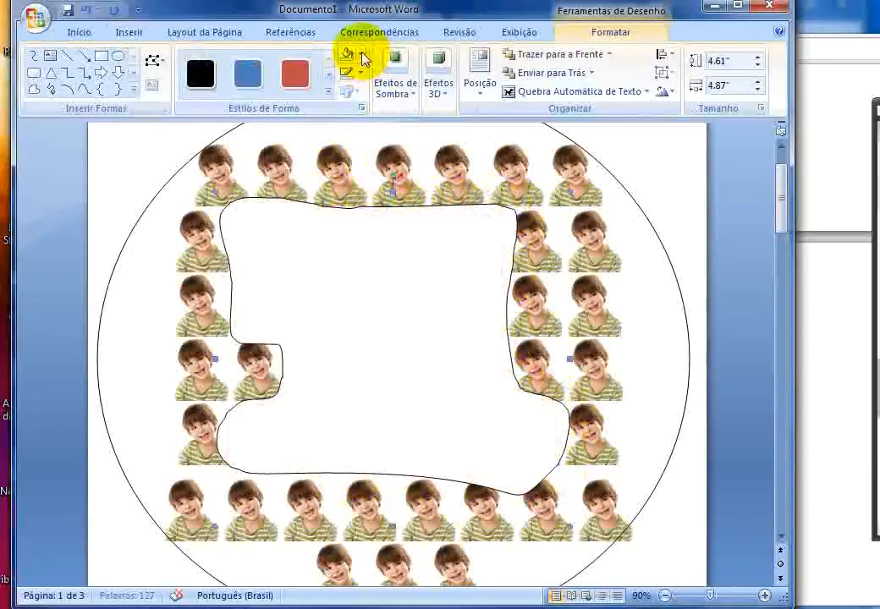
{"action": "left_click", "coordinate": [362, 55]}
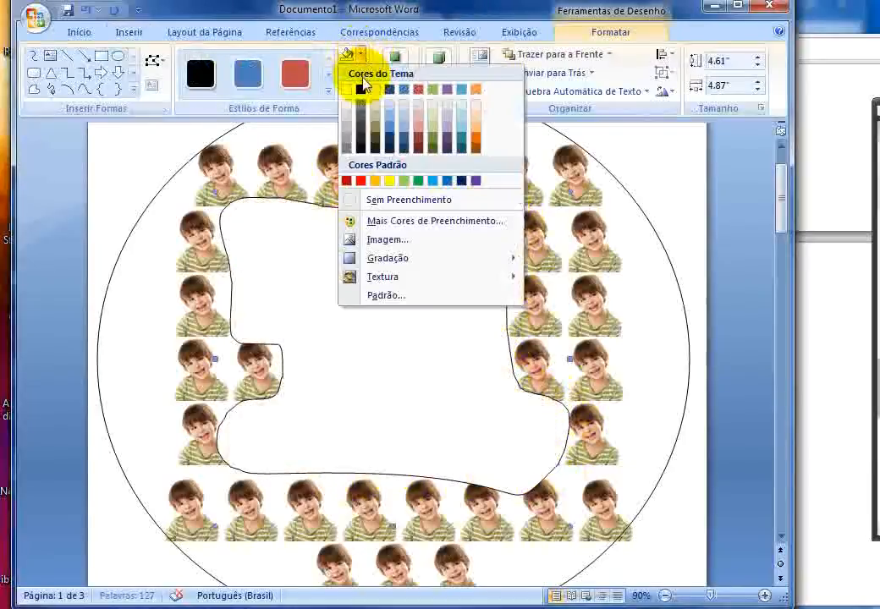
{"action": "left_click", "coordinate": [398, 204]}
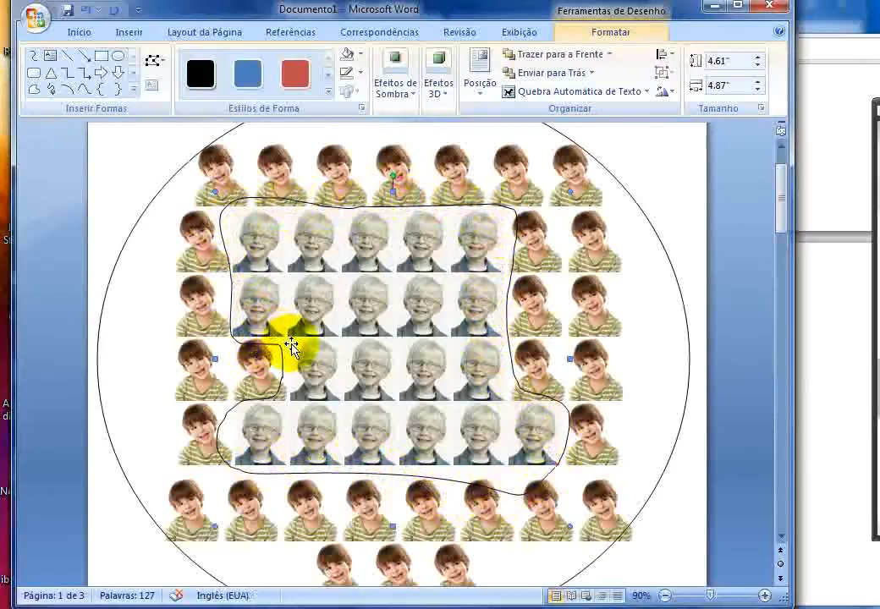
Draw a larger closed freehand outline about 6.58" by 6.65" around both the colour and greyscale pictures, with no fill
{"action": "left_click", "coordinate": [128, 35]}
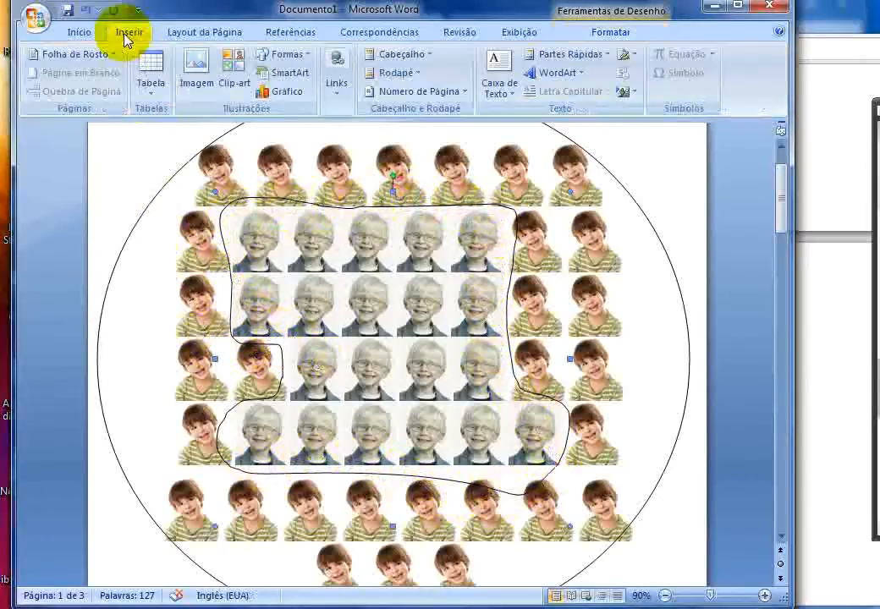
{"action": "left_click", "coordinate": [297, 56]}
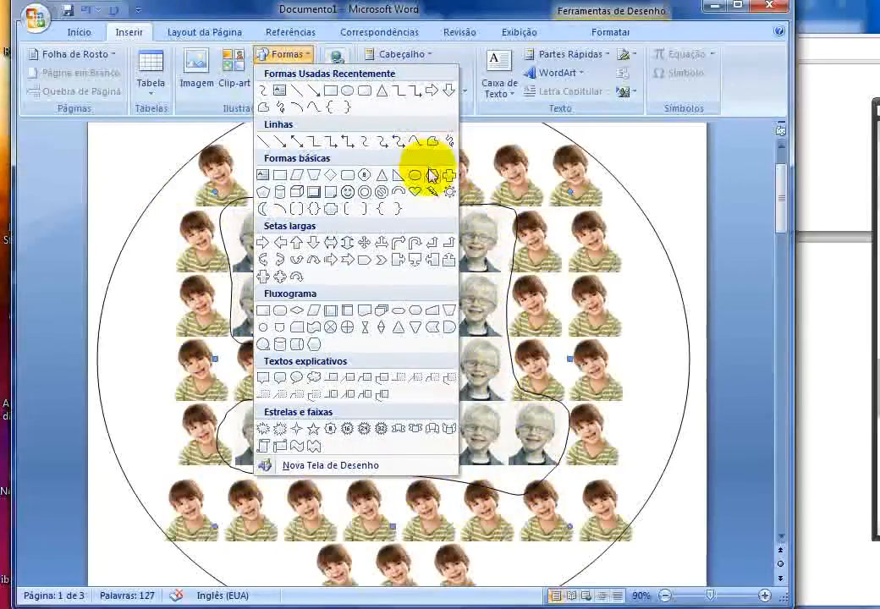
{"action": "left_click", "coordinate": [449, 141]}
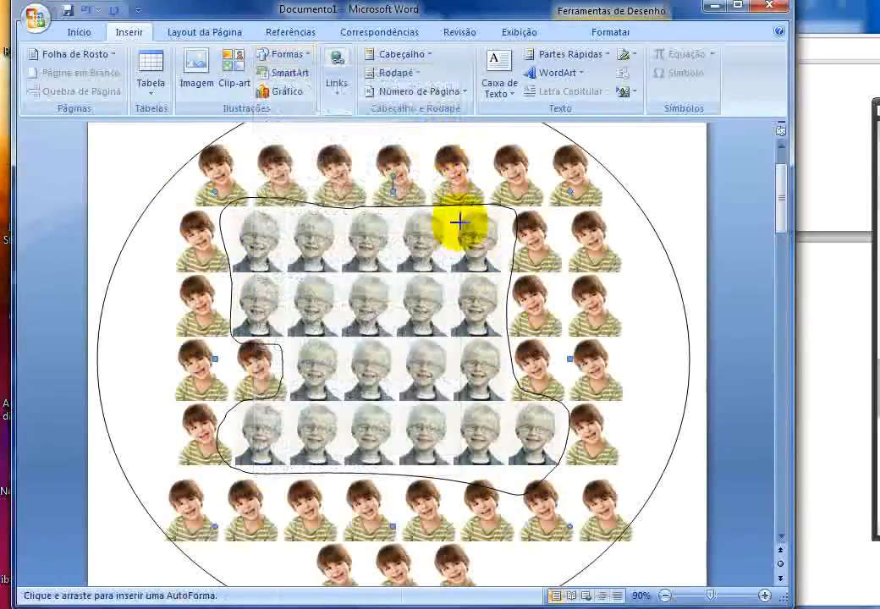
{"action": "mouse_move", "coordinate": [180, 550]}
{"action": "left_mouse_down"}
{"action": "mouse_move", "coordinate": [195, 546]}
{"action": "mouse_move", "coordinate": [257, 577]}
{"action": "mouse_move", "coordinate": [338, 590]}
{"action": "mouse_move", "coordinate": [584, 549]}
{"action": "mouse_move", "coordinate": [616, 507]}
{"action": "mouse_move", "coordinate": [633, 432]}
{"action": "mouse_move", "coordinate": [615, 324]}
{"action": "mouse_move", "coordinate": [620, 235]}
{"action": "mouse_move", "coordinate": [595, 139]}
{"action": "mouse_move", "coordinate": [359, 118]}
{"action": "mouse_move", "coordinate": [193, 144]}
{"action": "mouse_move", "coordinate": [169, 204]}
{"action": "mouse_move", "coordinate": [167, 362]}
{"action": "mouse_move", "coordinate": [149, 465]}
{"action": "mouse_move", "coordinate": [173, 523]}
{"action": "mouse_move", "coordinate": [190, 540]}
{"action": "mouse_move", "coordinate": [187, 550]}
{"action": "left_mouse_up"}
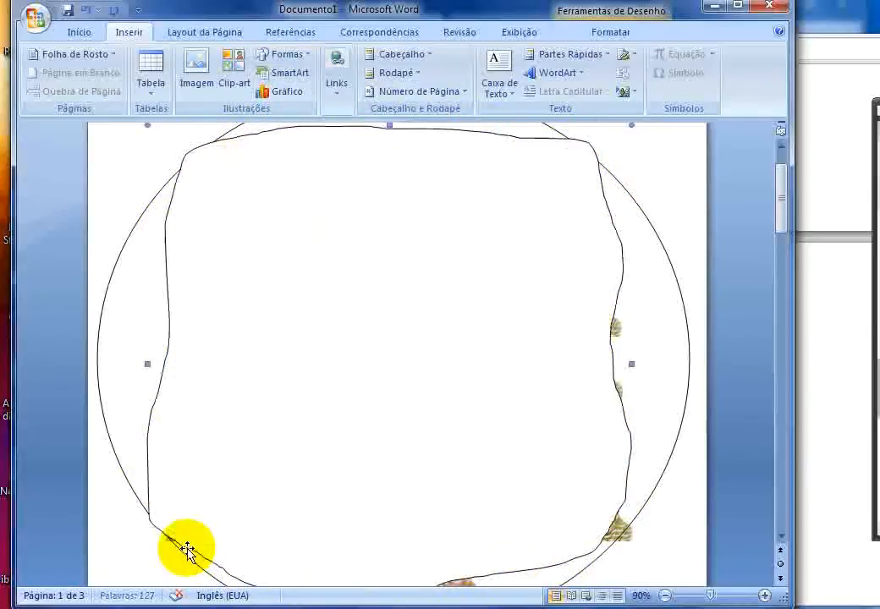
{"action": "left_click", "coordinate": [361, 56]}
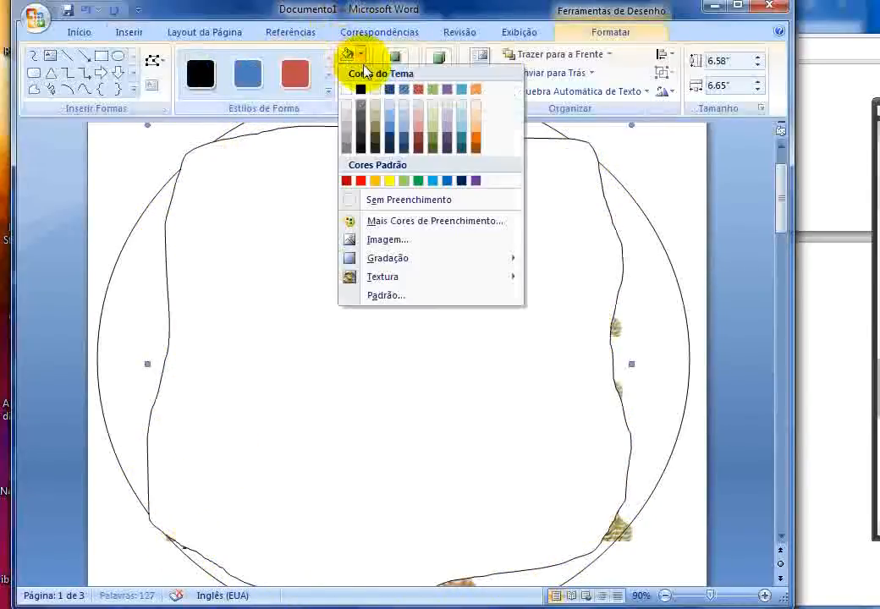
{"action": "left_click", "coordinate": [378, 208]}
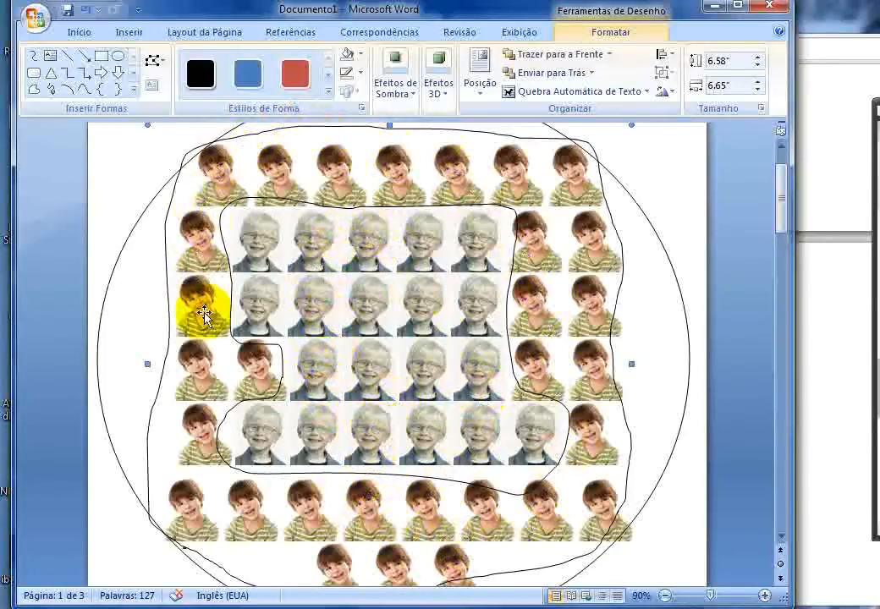
Swap the second row's colour picture beside the inner outline with the adjacent greyscale picture, and restore their original order
{"action": "left_click", "coordinate": [543, 241]}
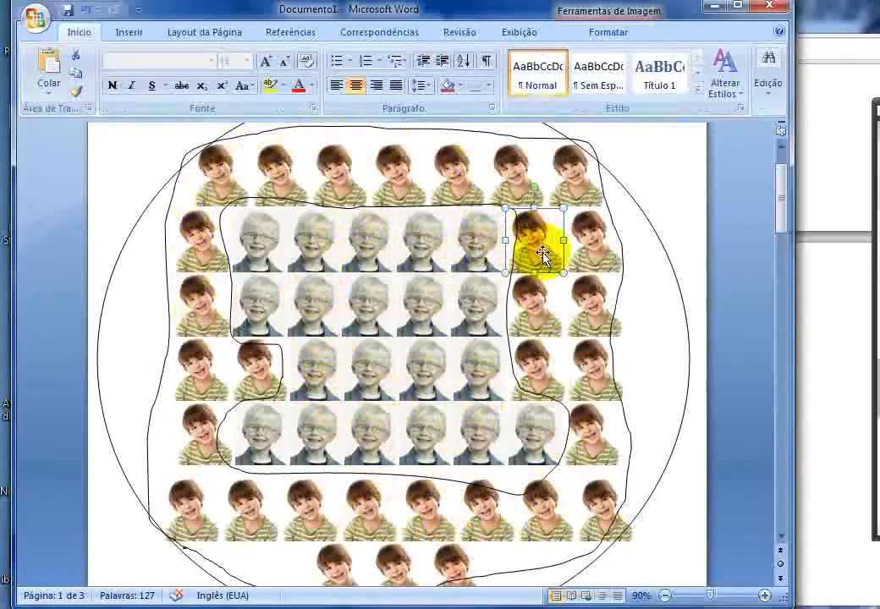
{"action": "left_click_drag", "start_coordinate": [540, 238], "coordinate": [456, 233]}
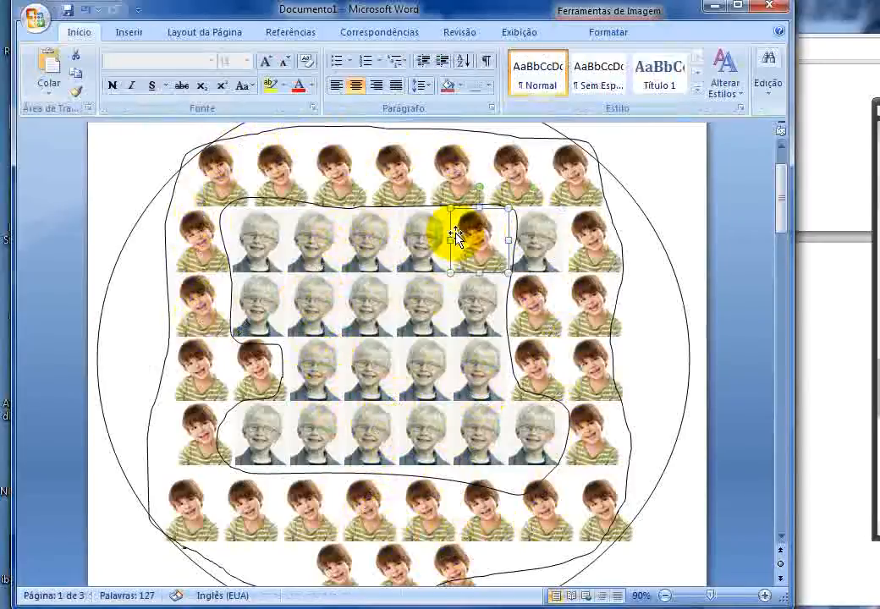
{"action": "left_click", "coordinate": [536, 236]}
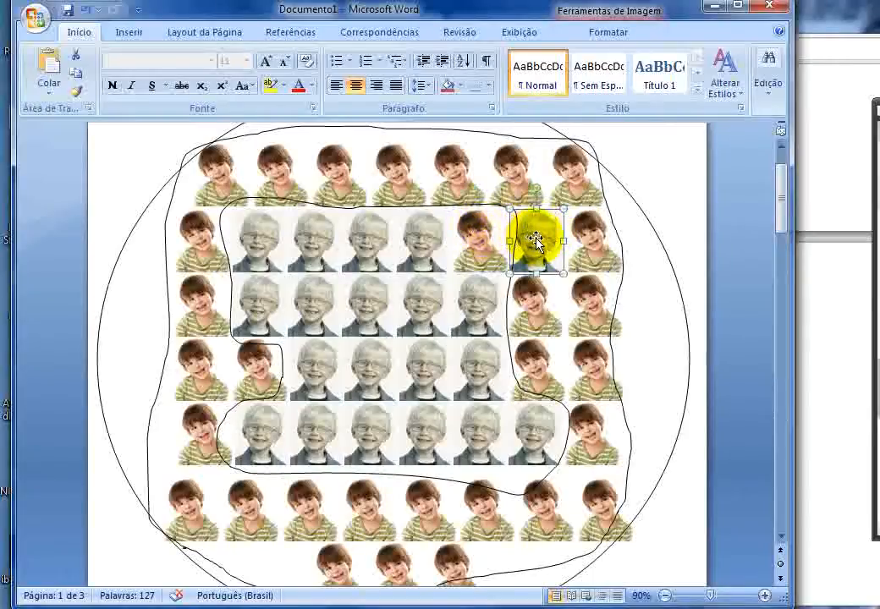
{"action": "left_click_drag", "start_coordinate": [537, 241], "coordinate": [468, 236]}
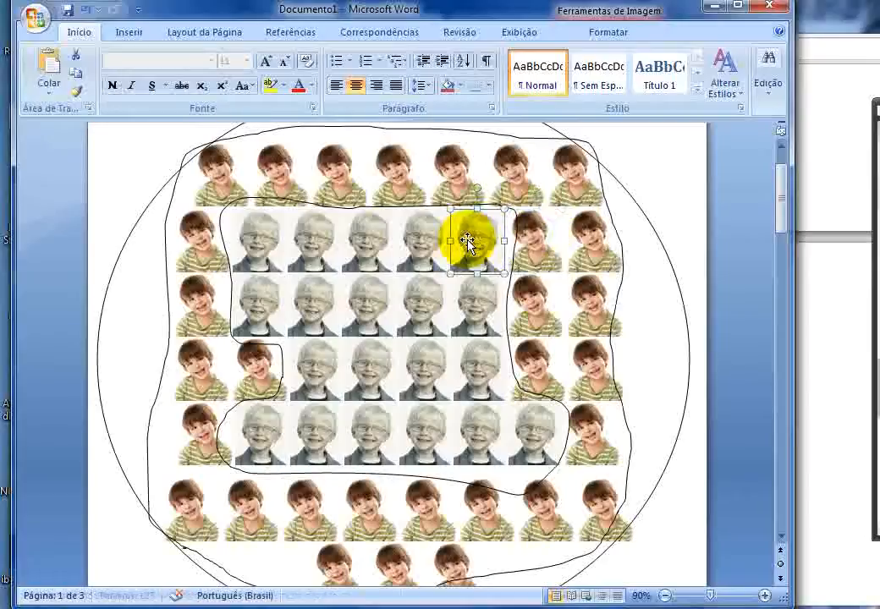
Go to the diagnostic test table on the second page and show the commands for inserting objects
{"action": "left_click_drag", "start_coordinate": [778, 180], "coordinate": [779, 290]}
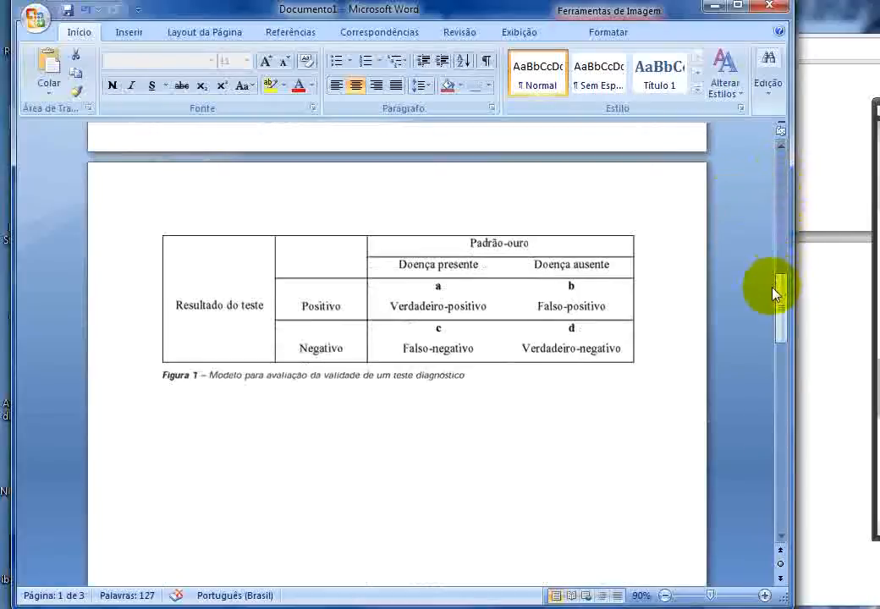
{"action": "left_click", "coordinate": [147, 35]}
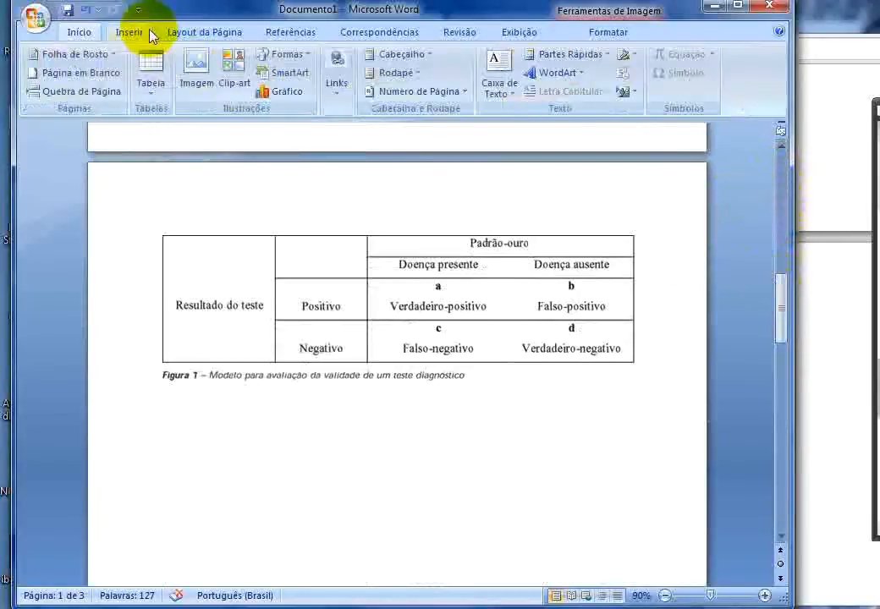
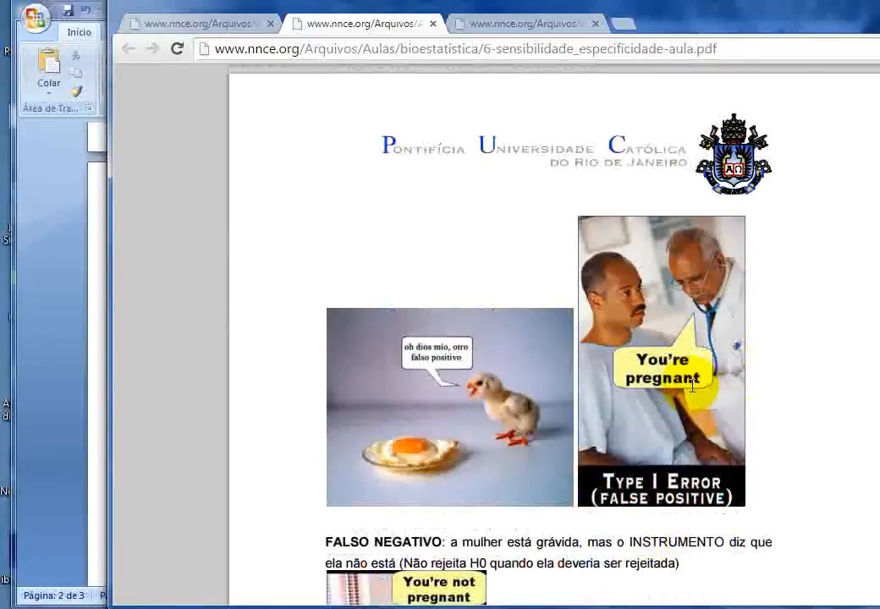
Examine the PDF's false positive (Type I error) and false negative (Type II error) illustrations and explanation
{"action": "scroll", "coordinate": [709, 379], "scroll_direction": "down", "scroll_amount": 2}
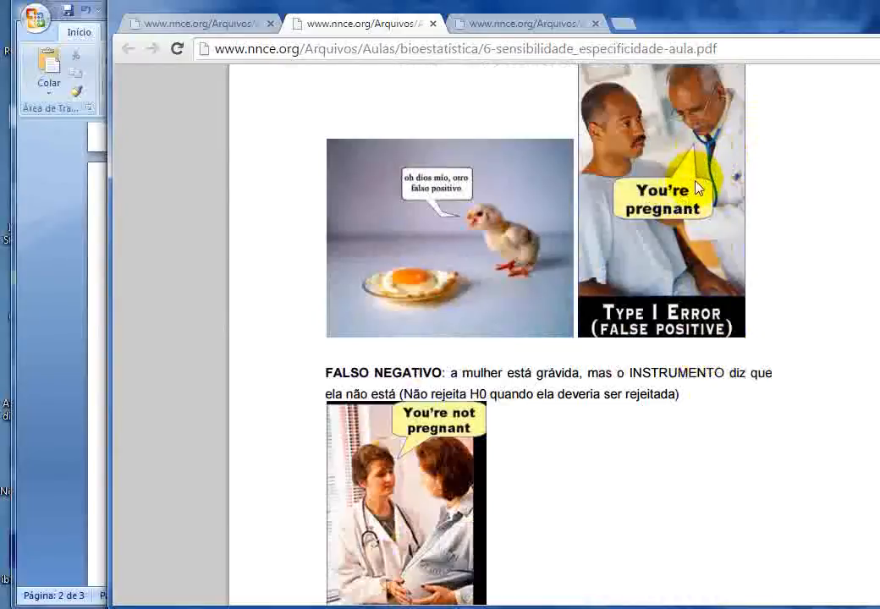
{"action": "scroll", "coordinate": [698, 188], "scroll_direction": "up", "scroll_amount": 5}
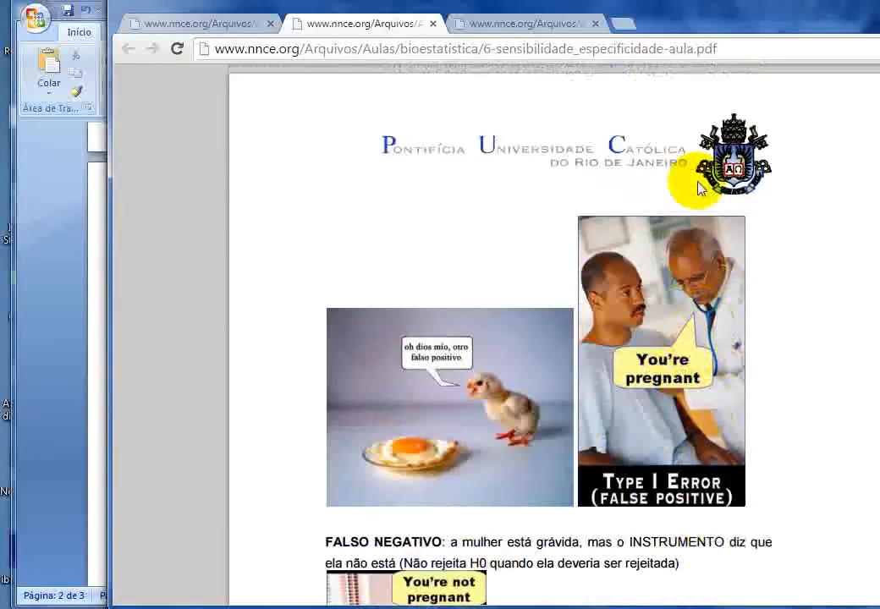
{"action": "scroll", "coordinate": [412, 246], "scroll_direction": "down", "scroll_amount": 6}
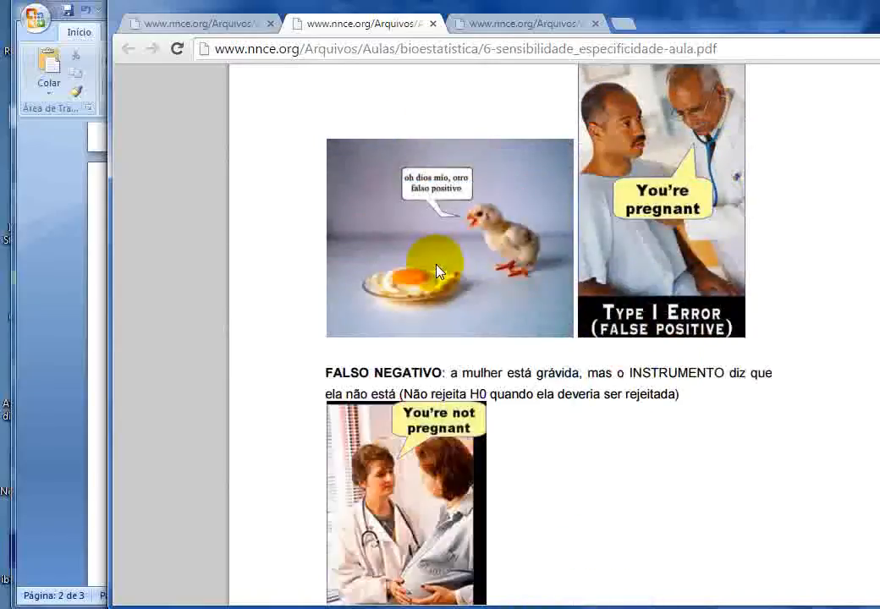
{"action": "scroll", "coordinate": [542, 351], "scroll_direction": "down", "scroll_amount": 1}
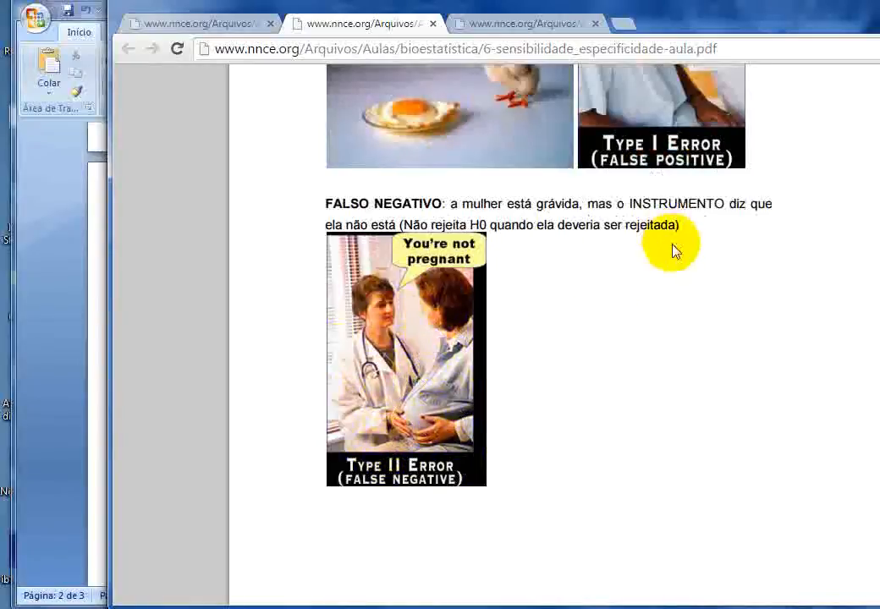
{"action": "scroll", "coordinate": [672, 246], "scroll_direction": "up", "scroll_amount": 3}
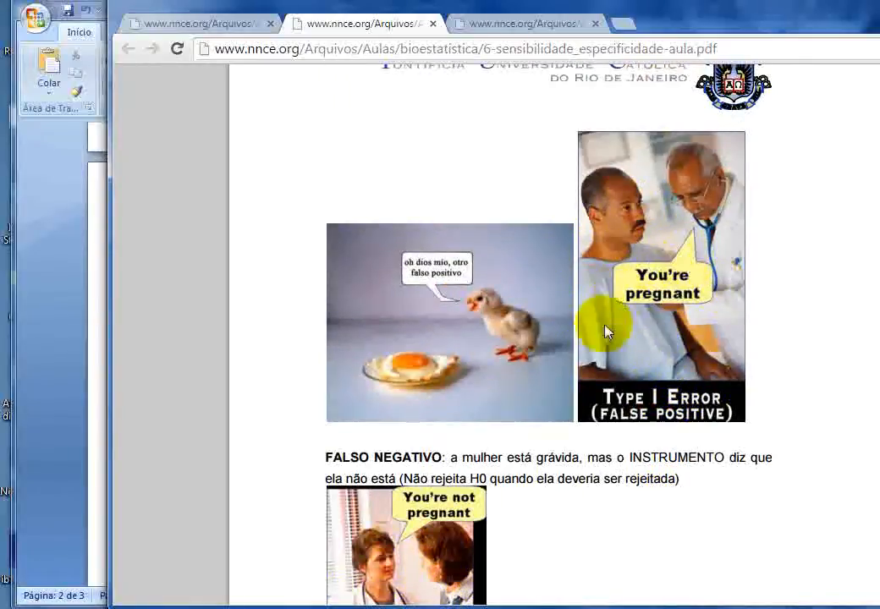
{"action": "scroll", "coordinate": [599, 339], "scroll_direction": "down", "scroll_amount": 3}
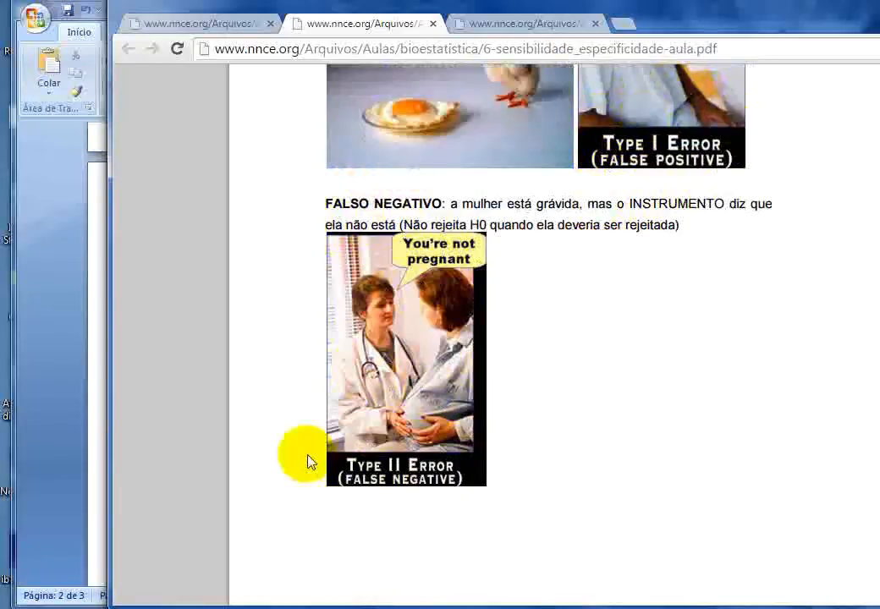
Switch back to the Word document and return from the diagnostic test table to the first page
{"action": "left_click", "coordinate": [93, 309]}
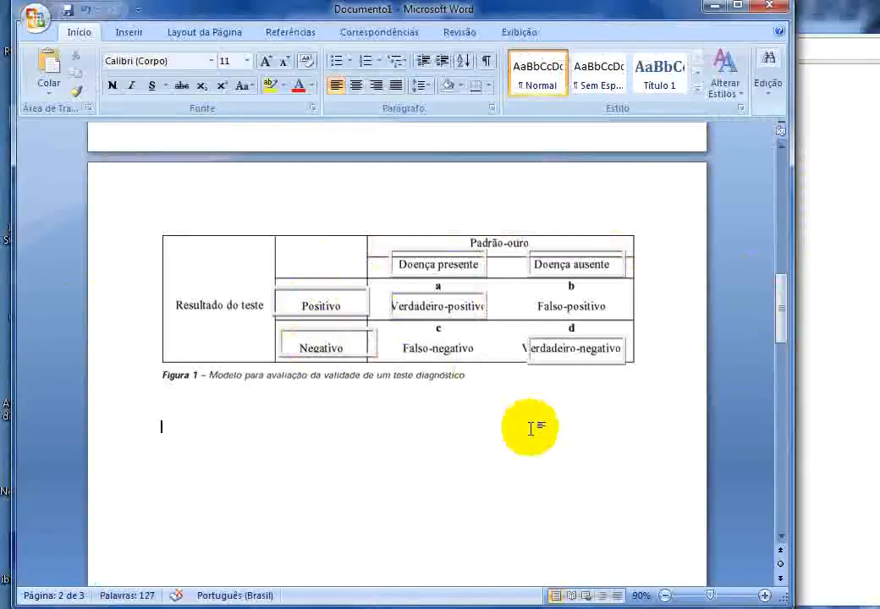
{"action": "left_click_drag", "start_coordinate": [784, 313], "coordinate": [806, 196]}
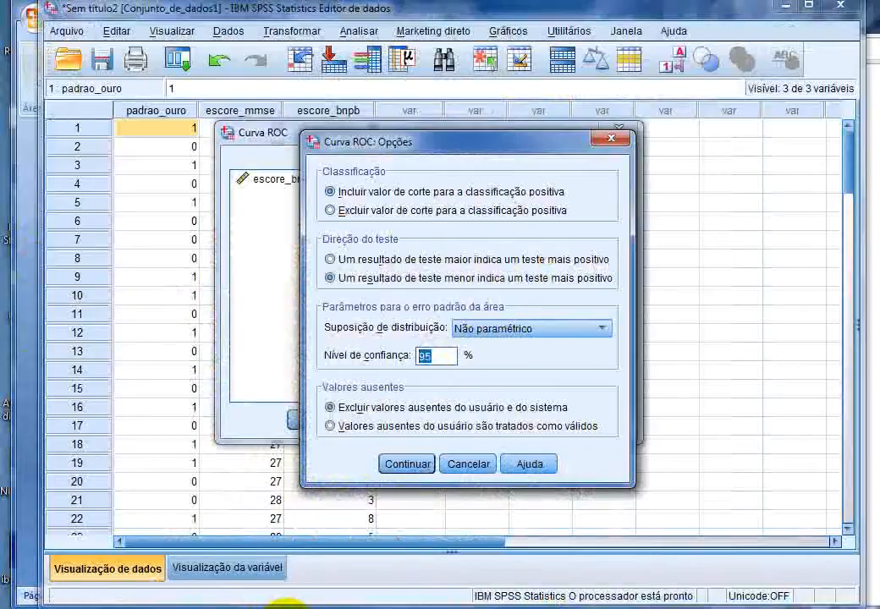
Cancel the ROC curve setup and review the definitions of the variables padrao_ouro, escore_mmse and escore_bnpb
{"action": "left_click", "coordinate": [466, 464]}
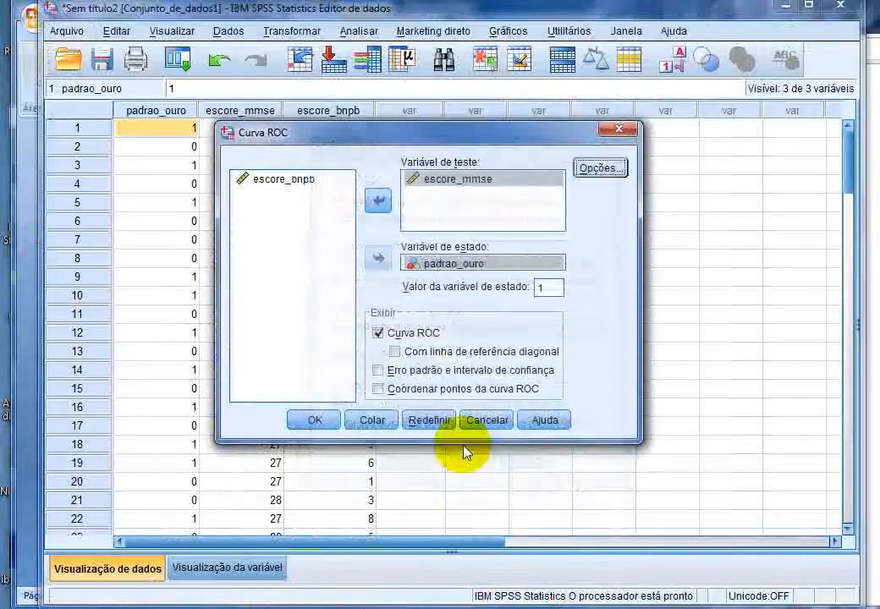
{"action": "left_click", "coordinate": [476, 421]}
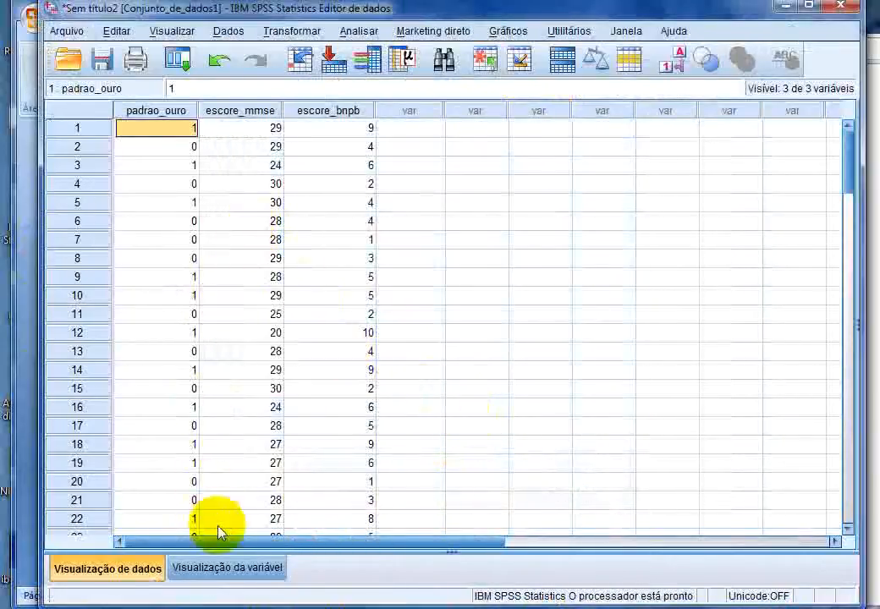
{"action": "left_click", "coordinate": [227, 569]}
{"action": "left_click_drag", "start_coordinate": [93, 102], "coordinate": [119, 146]}
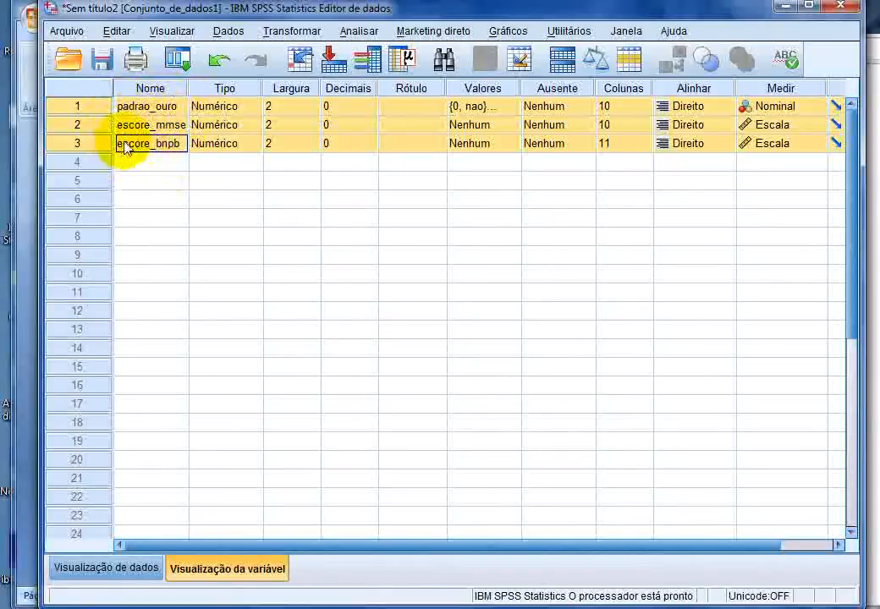
{"action": "left_click", "coordinate": [135, 293]}
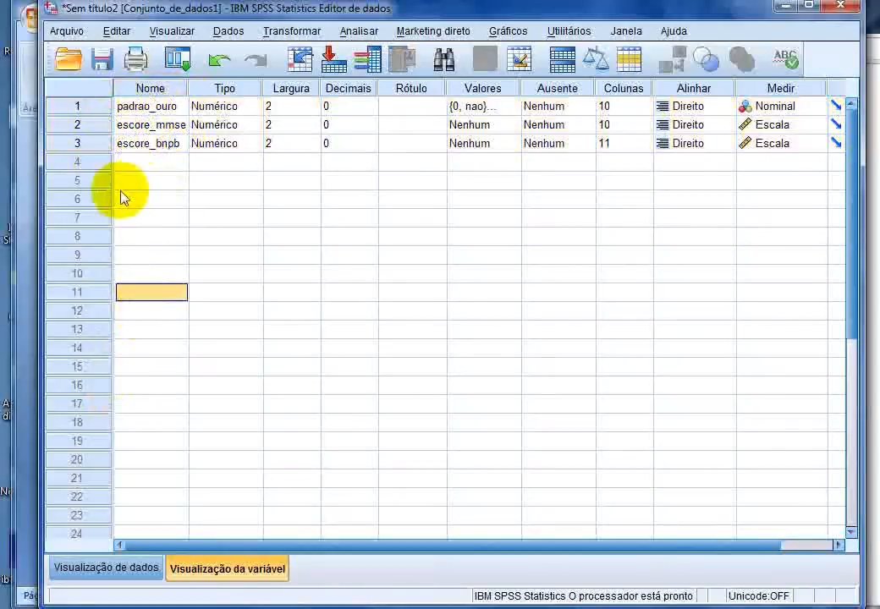
{"action": "left_click", "coordinate": [100, 129]}
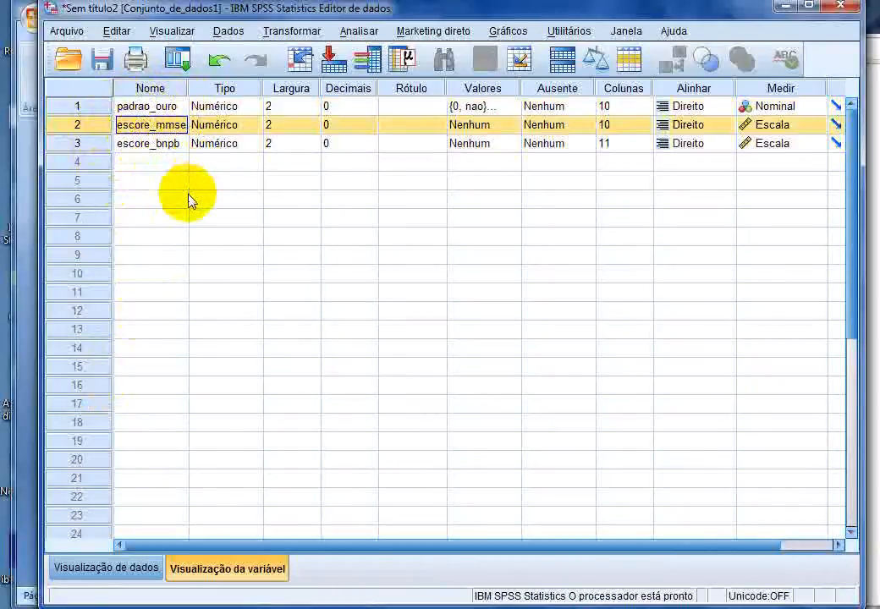
{"action": "left_click", "coordinate": [96, 148]}
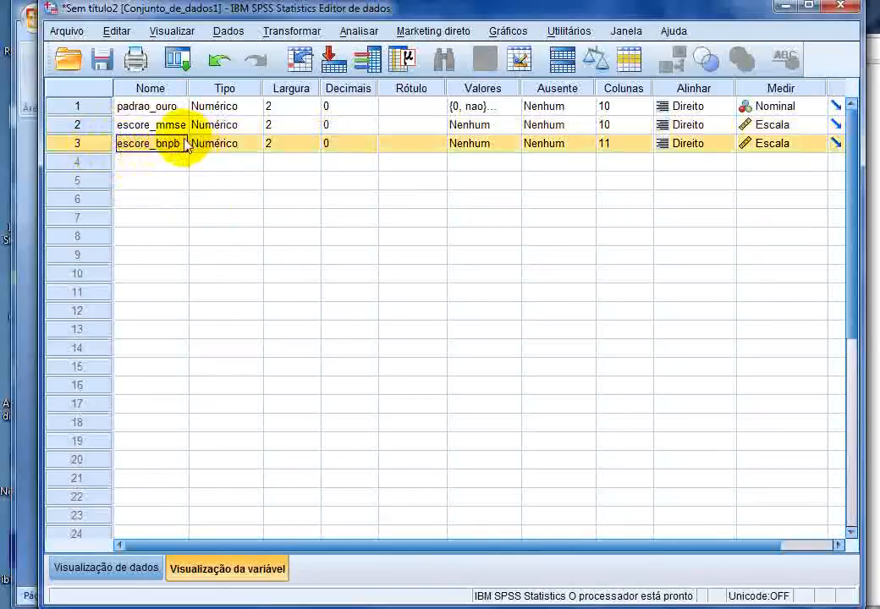
Review the score variables and inspect the value labels defined for padrao_ouro, leaving them as they are
{"action": "left_click", "coordinate": [127, 124]}
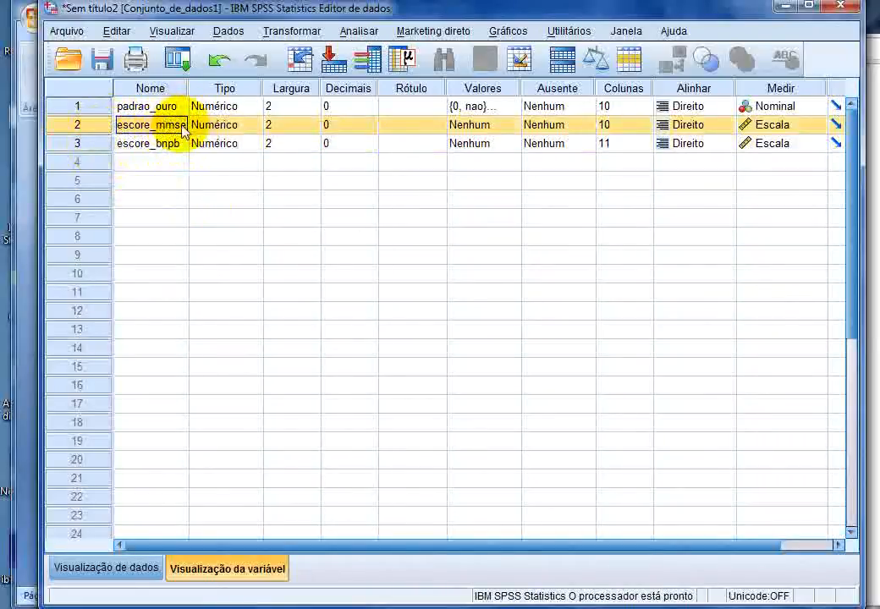
{"action": "left_click", "coordinate": [117, 143]}
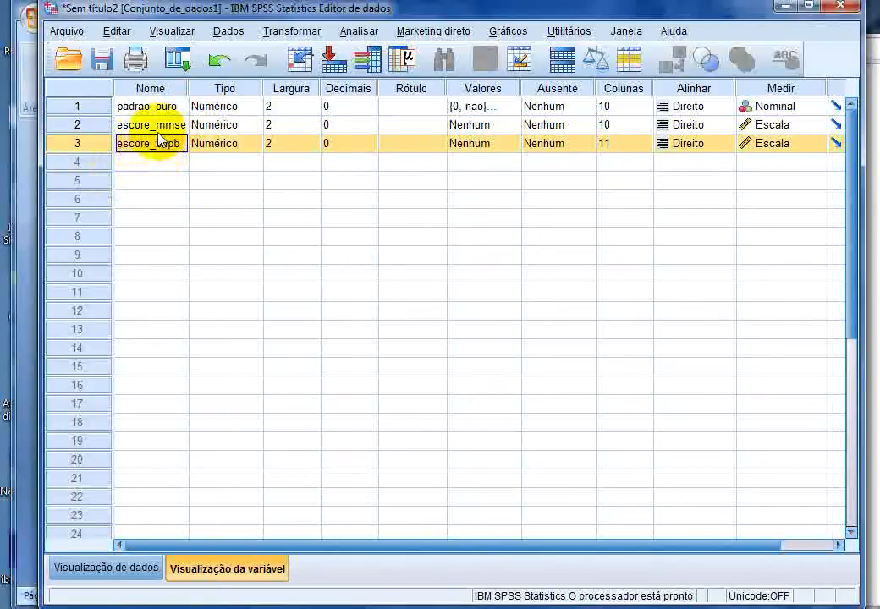
{"action": "left_click", "coordinate": [91, 109]}
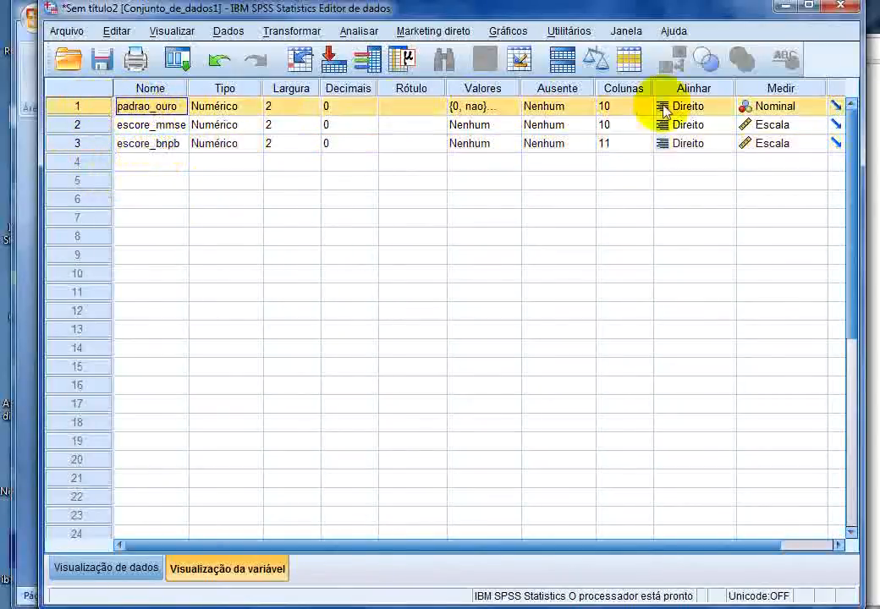
{"action": "left_click", "coordinate": [509, 110]}
{"action": "left_click", "coordinate": [399, 290]}
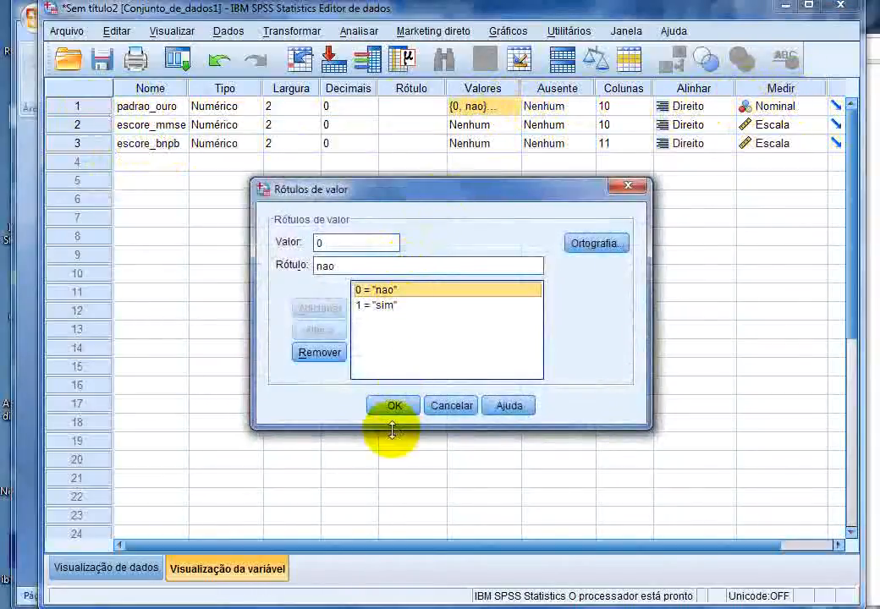
{"action": "left_click", "coordinate": [382, 305]}
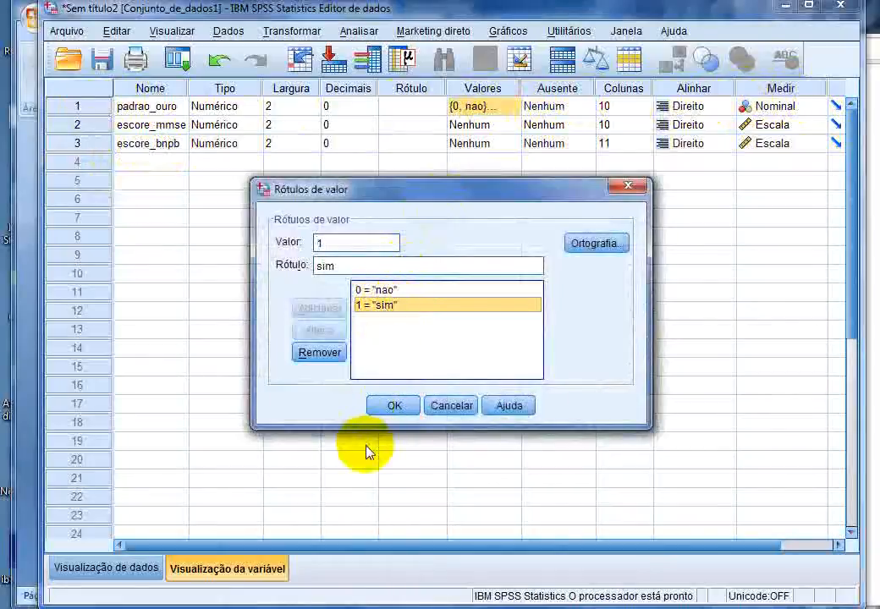
{"action": "left_click", "coordinate": [395, 406]}
Look through the data records to the last case and back, displaying padrao_ouro as value labels before returning to numeric codes
{"action": "left_click", "coordinate": [127, 569]}
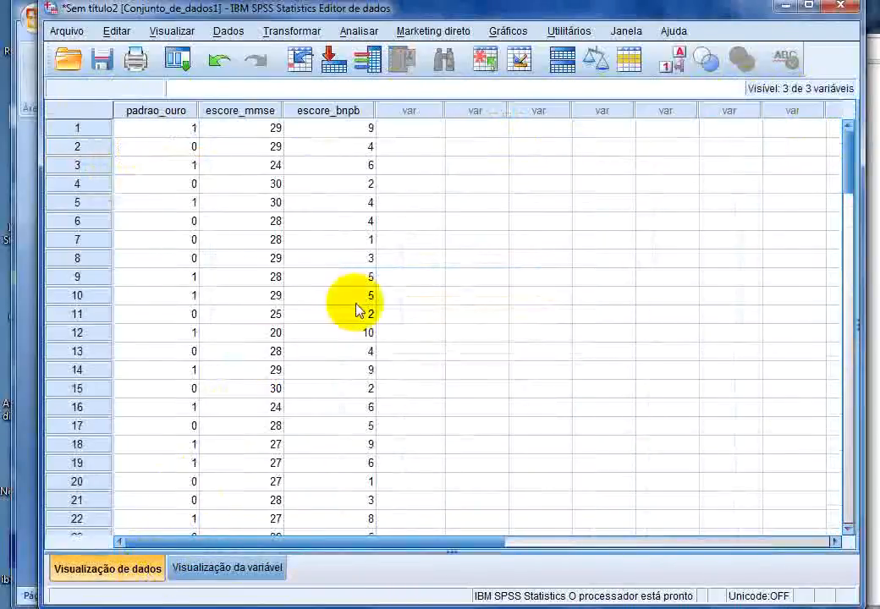
{"action": "left_click_drag", "start_coordinate": [849, 147], "coordinate": [845, 391]}
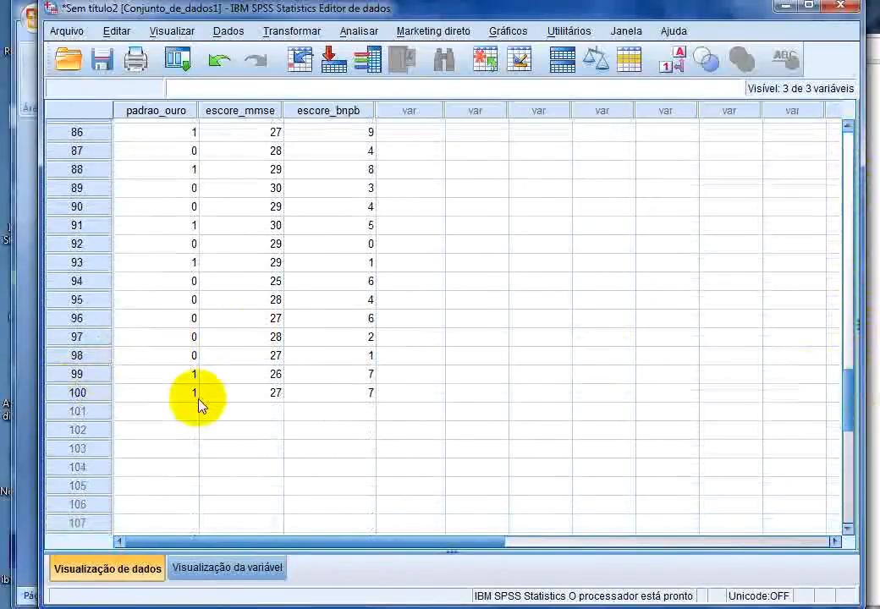
{"action": "left_click", "coordinate": [671, 64]}
{"action": "left_click_drag", "start_coordinate": [851, 377], "coordinate": [849, 124]}
{"action": "left_click", "coordinate": [135, 129]}
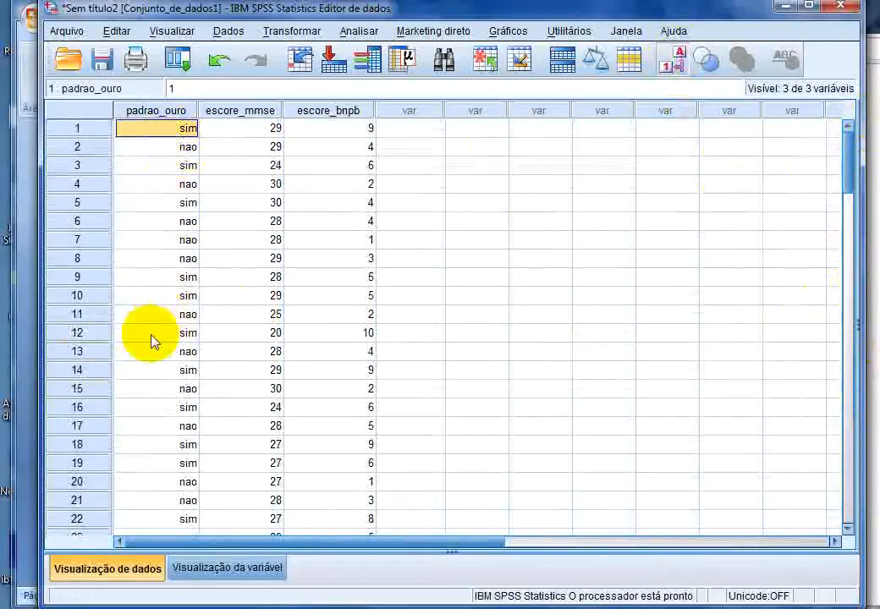
{"action": "left_click", "coordinate": [179, 149]}
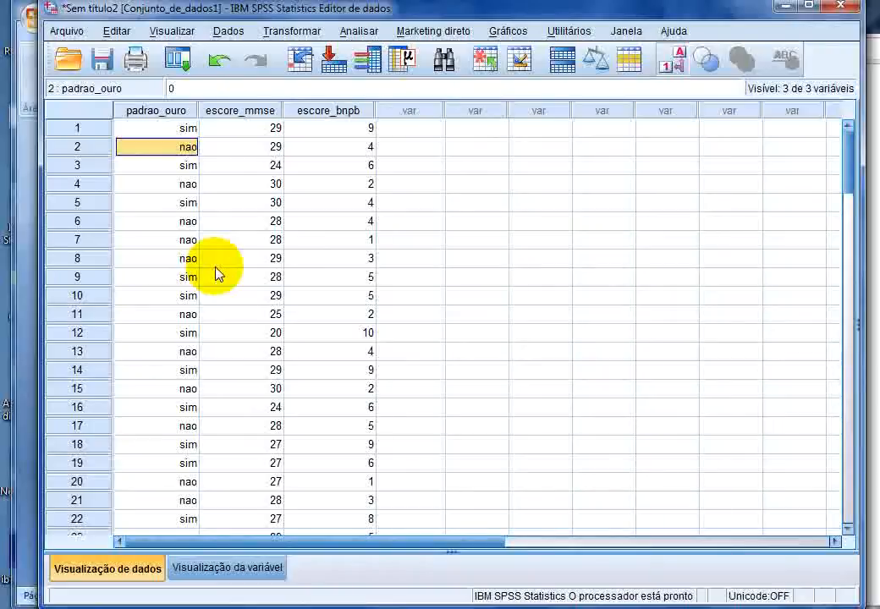
{"action": "left_click", "coordinate": [673, 73]}
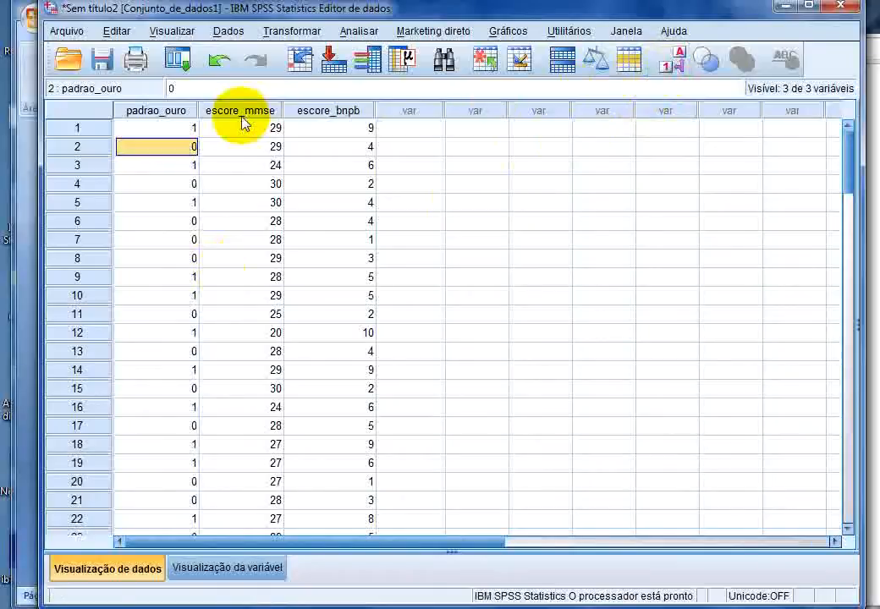
Set up a reset ROC curve analysis with padrao_ouro as the state variable, state value 1, and escore_mmse as the test variable
{"action": "left_click", "coordinate": [362, 31]}
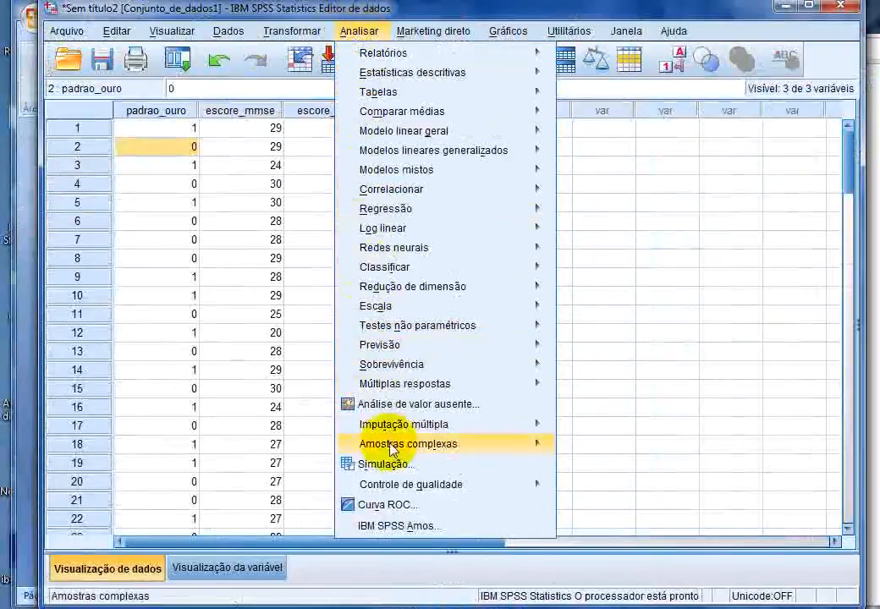
{"action": "left_click", "coordinate": [413, 505]}
{"action": "left_click", "coordinate": [430, 420]}
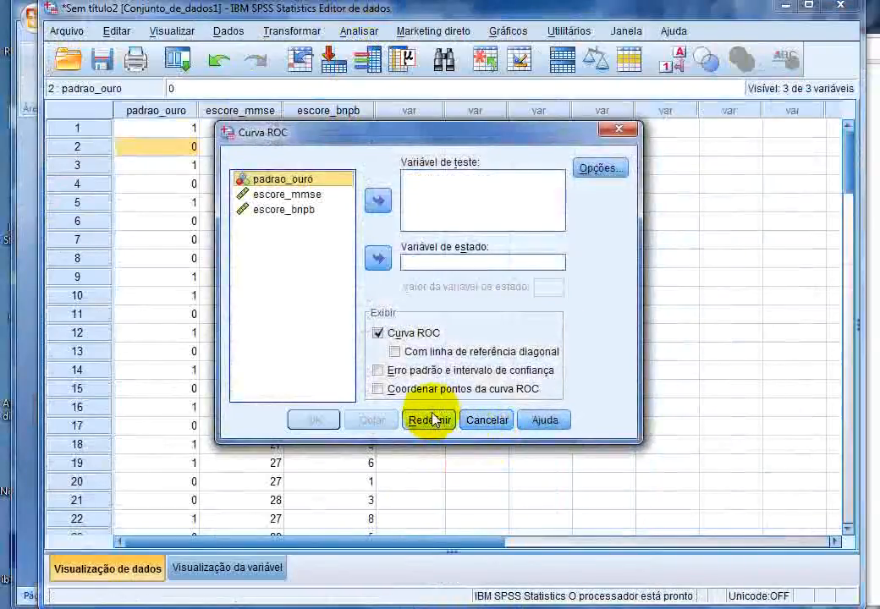
{"action": "left_click_drag", "start_coordinate": [432, 141], "coordinate": [414, 134]}
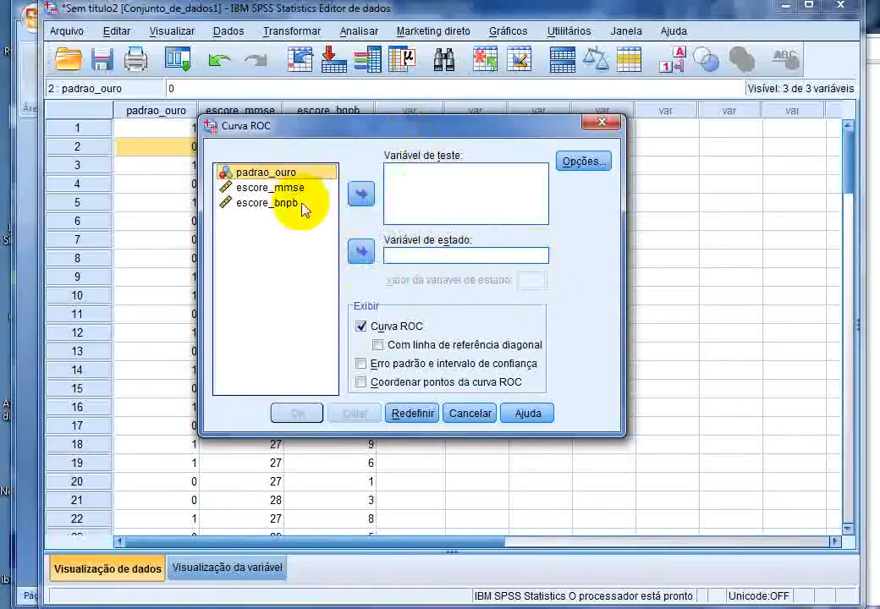
{"action": "left_click", "coordinate": [356, 256]}
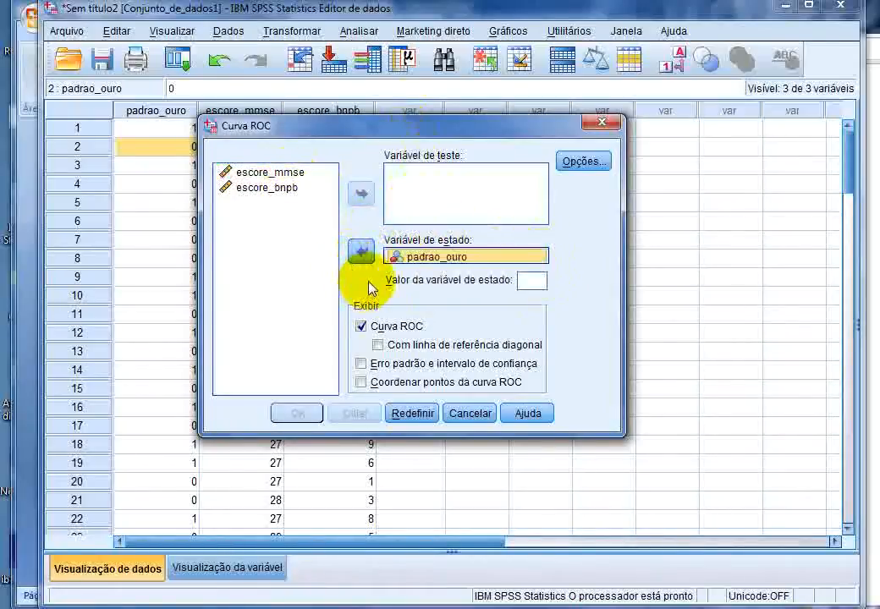
{"action": "left_click", "coordinate": [532, 280]}
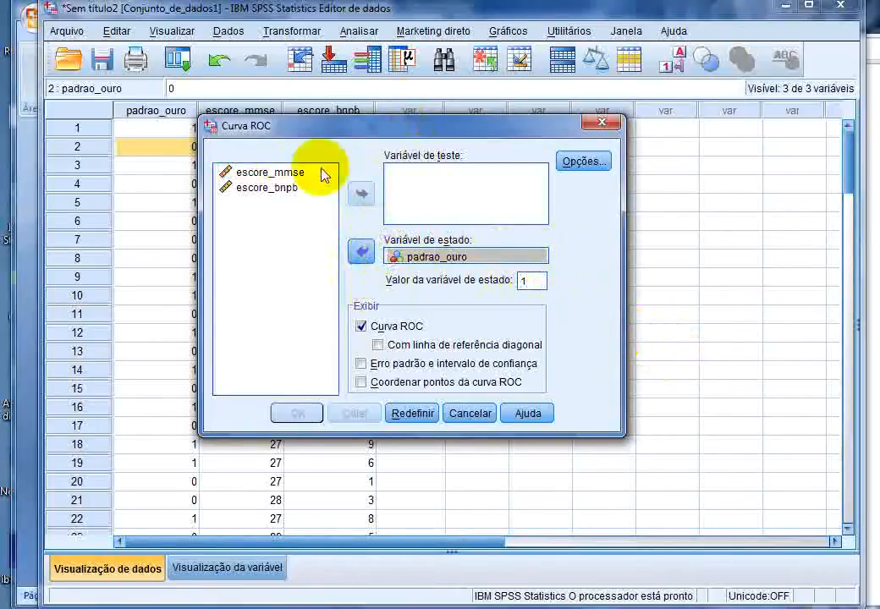
{"action": "left_click_drag", "start_coordinate": [320, 130], "coordinate": [339, 125]}
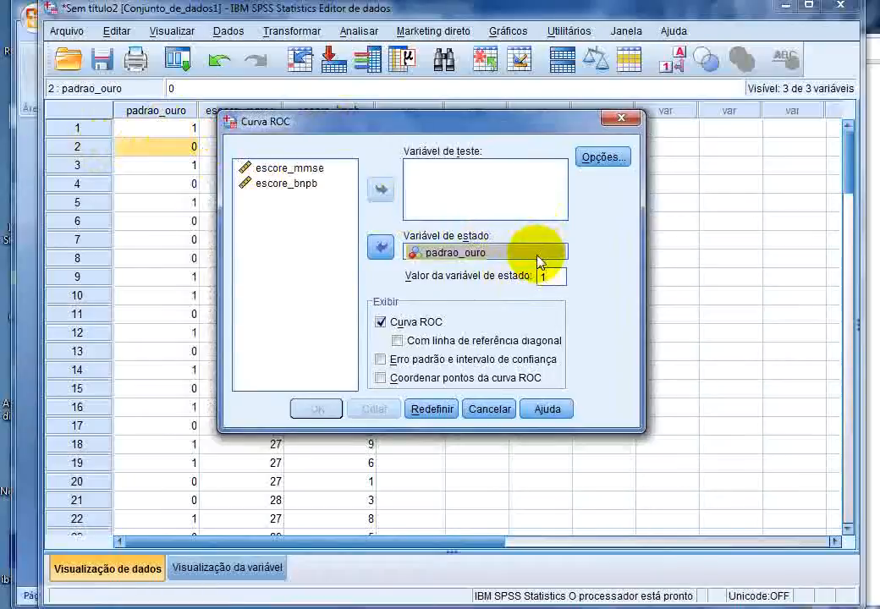
{"action": "left_click", "coordinate": [305, 169]}
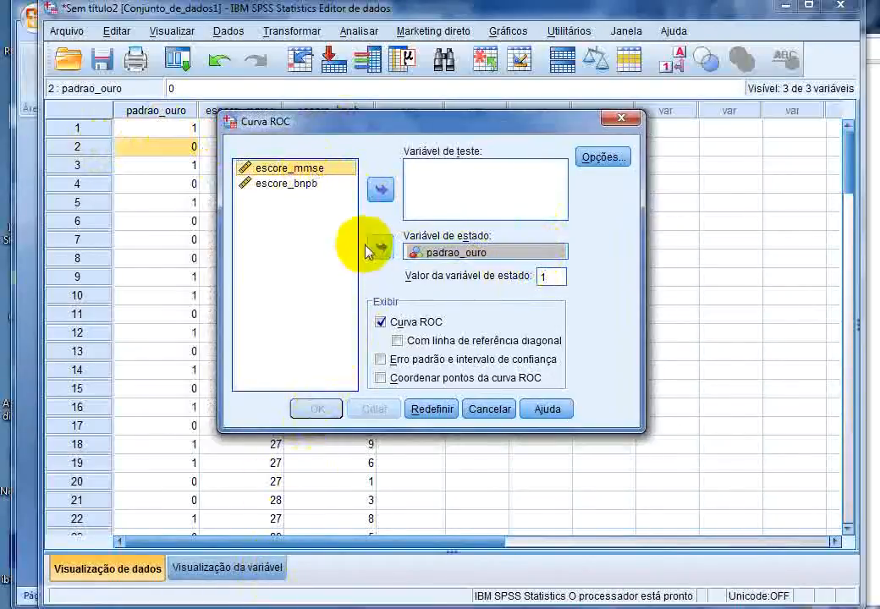
{"action": "left_click", "coordinate": [381, 192]}
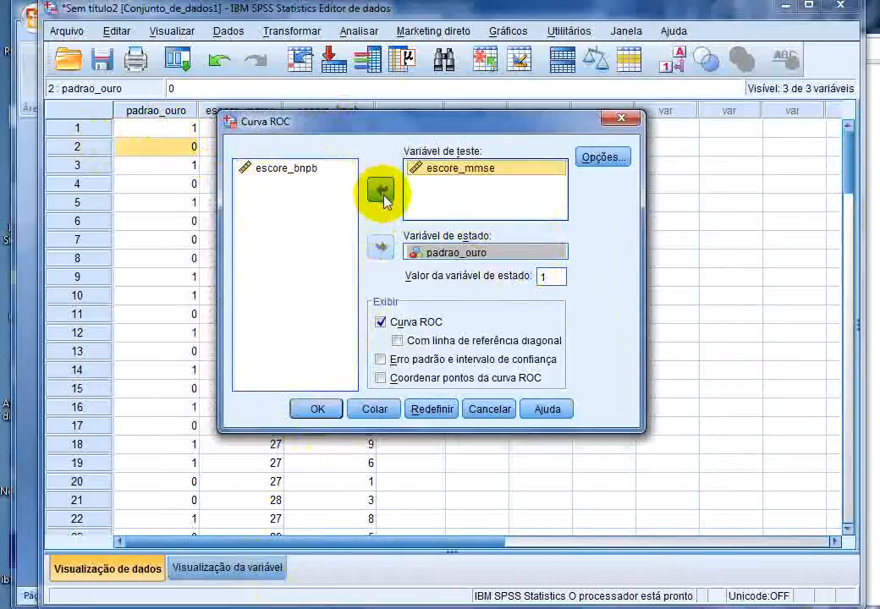
Set the ROC curve's test direction so that a smaller test result indicates a more positive test
{"action": "left_click", "coordinate": [589, 160]}
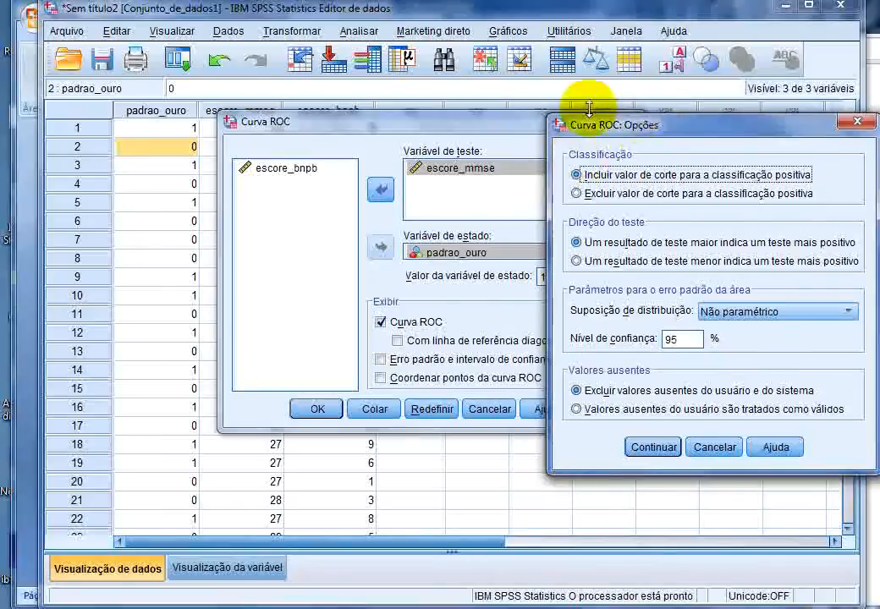
{"action": "left_click_drag", "start_coordinate": [597, 132], "coordinate": [364, 123]}
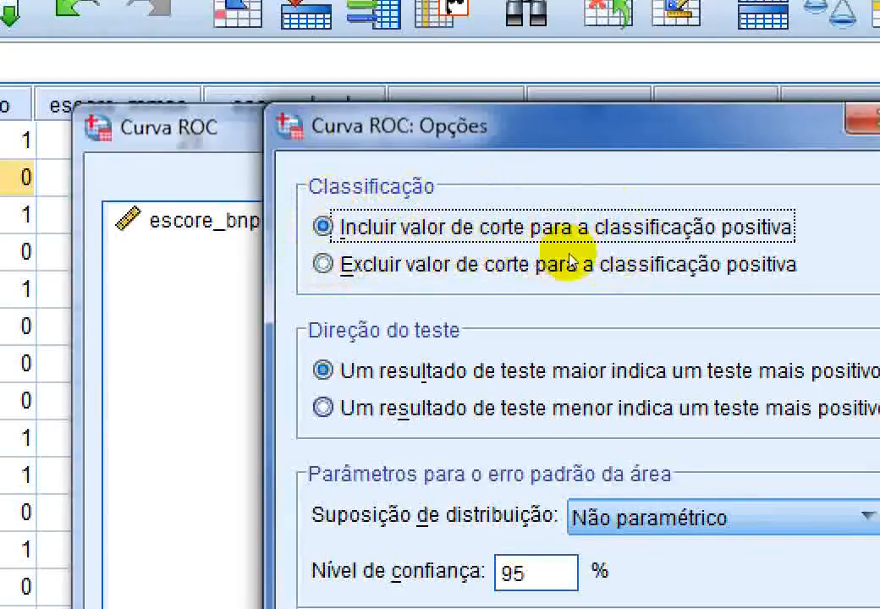
{"action": "left_click", "coordinate": [345, 268]}
{"action": "left_click", "coordinate": [345, 408]}
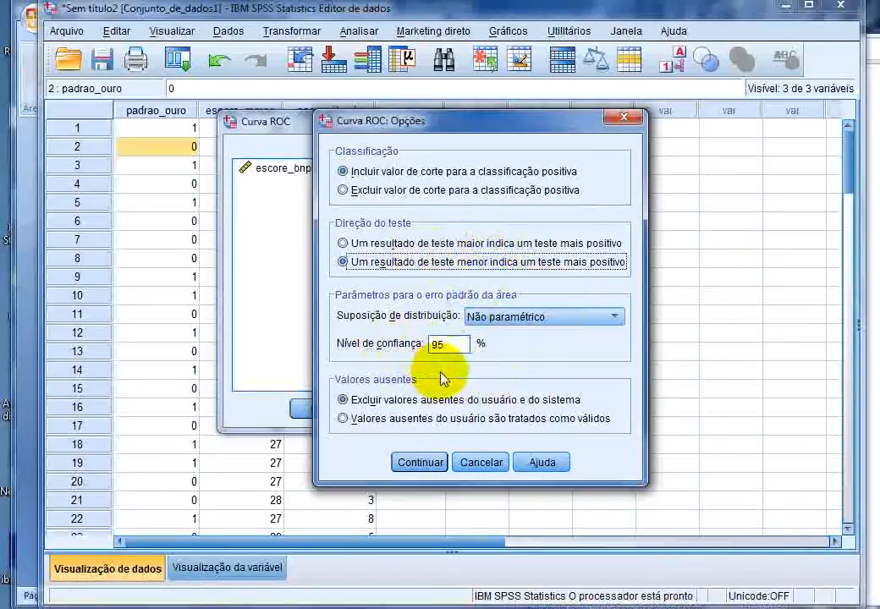
{"action": "left_click", "coordinate": [421, 463]}
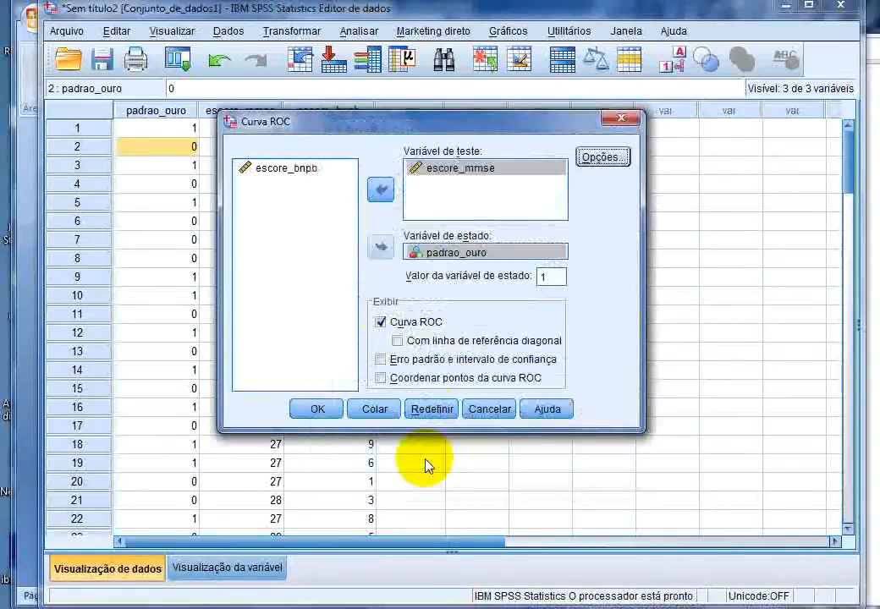
Include the diagonal reference line, standard error with confidence interval, and curve coordinate points, and run the ROC analysis
{"action": "left_click", "coordinate": [398, 340]}
{"action": "left_click", "coordinate": [380, 360]}
{"action": "left_click", "coordinate": [382, 378]}
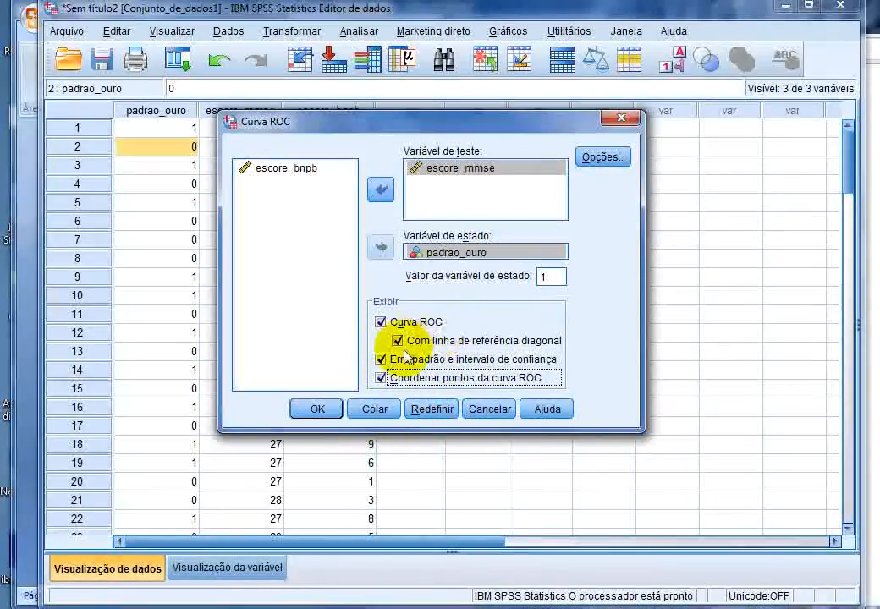
{"action": "left_click", "coordinate": [320, 410]}
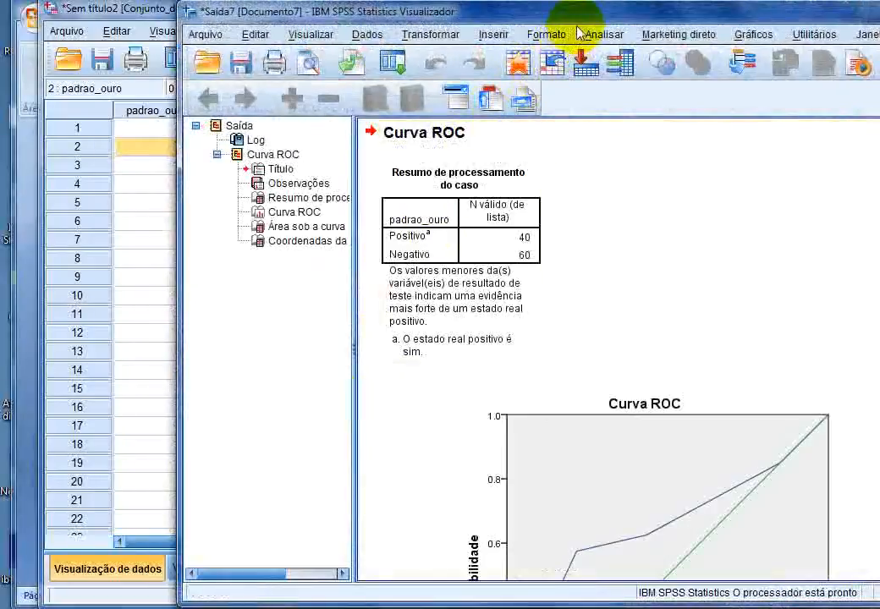
Examine the ROC output for escore_mmse: case summary, curve against the diagonal, area under the curve and curve coordinates
{"action": "left_click_drag", "start_coordinate": [559, 12], "coordinate": [450, 2]}
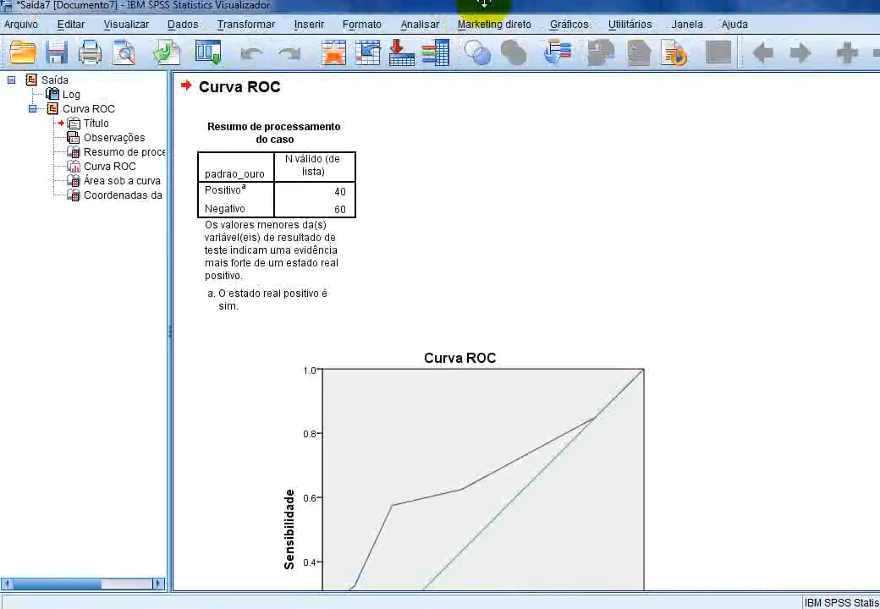
{"action": "scroll", "coordinate": [533, 146], "scroll_direction": "down", "scroll_amount": 5}
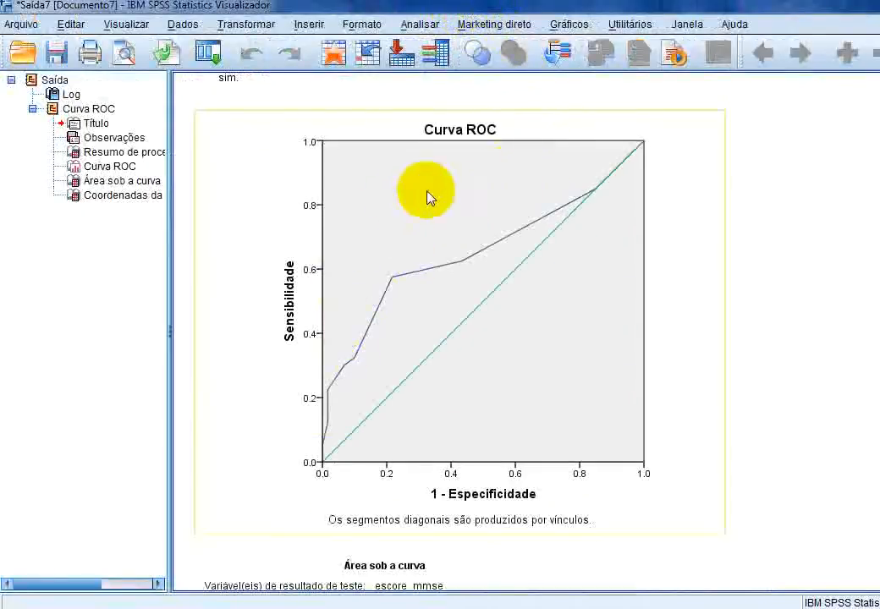
{"action": "scroll", "coordinate": [583, 193], "scroll_direction": "down", "scroll_amount": 8}
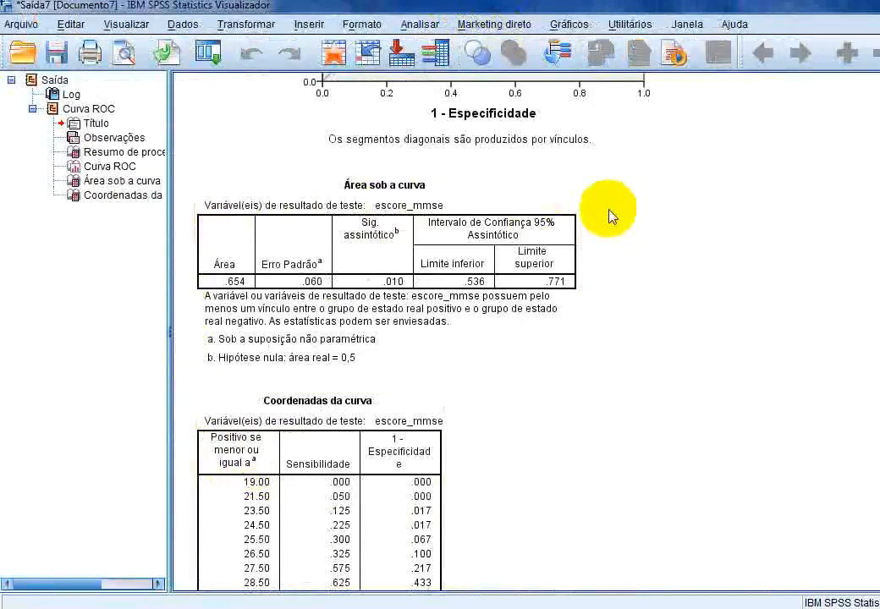
{"action": "scroll", "coordinate": [611, 217], "scroll_direction": "up", "scroll_amount": 3}
{"action": "scroll", "coordinate": [608, 216], "scroll_direction": "up", "scroll_amount": 3}
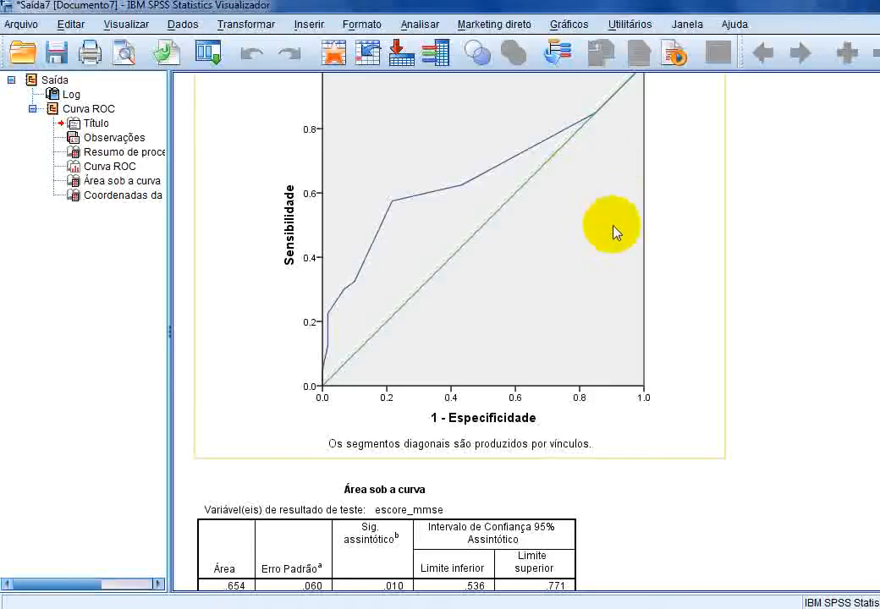
{"action": "scroll", "coordinate": [615, 232], "scroll_direction": "down", "scroll_amount": 3}
{"action": "left_click", "coordinate": [452, 415]}
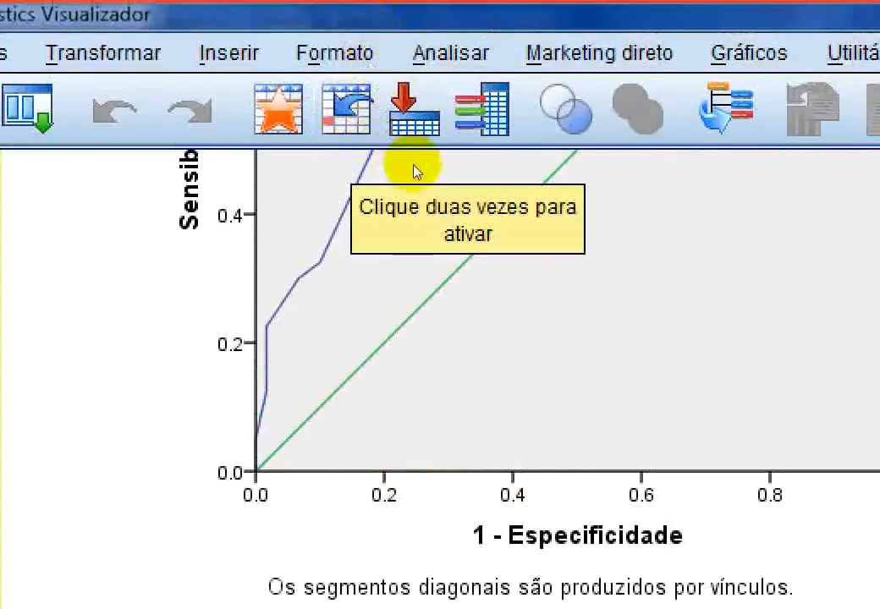
{"action": "scroll", "coordinate": [416, 171], "scroll_direction": "up", "scroll_amount": 3}
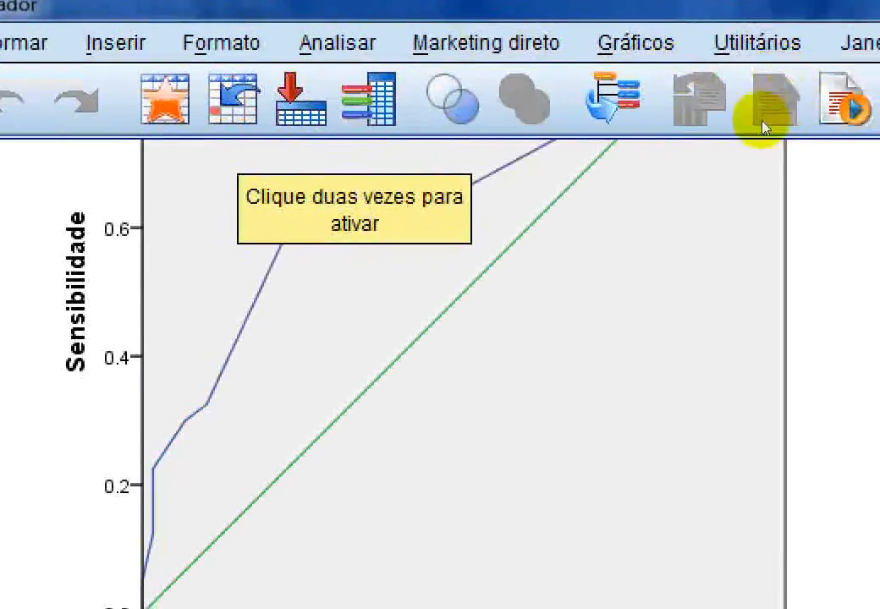
{"action": "scroll", "coordinate": [745, 127], "scroll_direction": "up", "scroll_amount": 5}
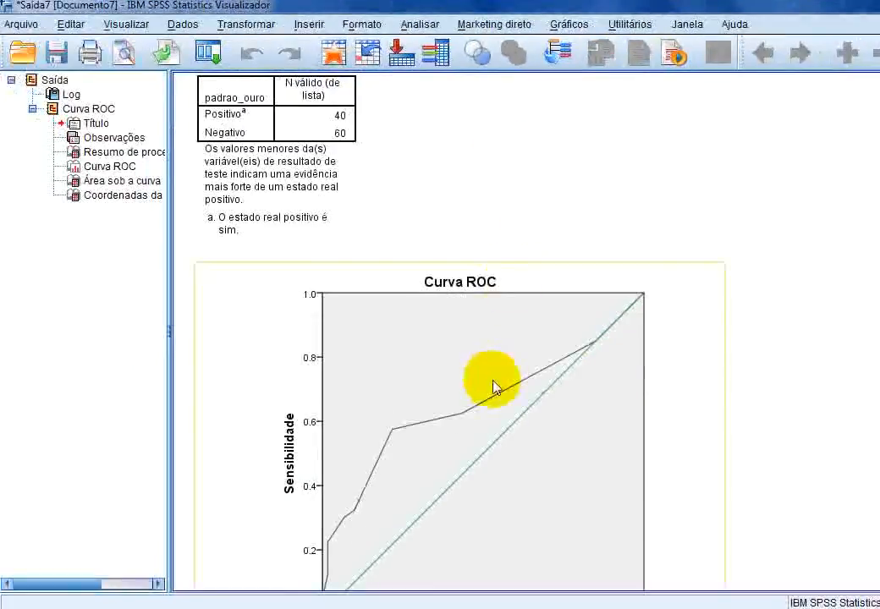
{"action": "scroll", "coordinate": [495, 385], "scroll_direction": "down", "scroll_amount": 2}
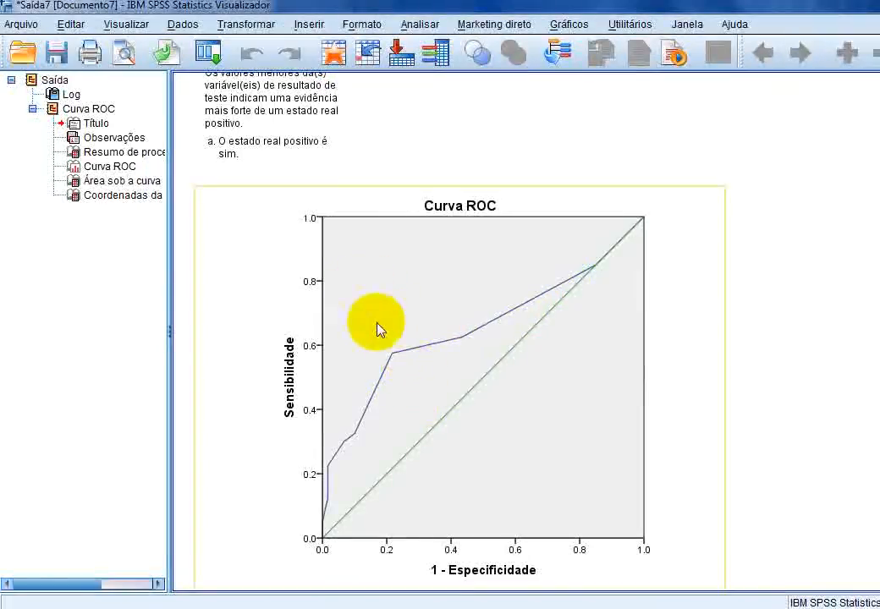
{"action": "scroll", "coordinate": [369, 304], "scroll_direction": "down", "scroll_amount": 5}
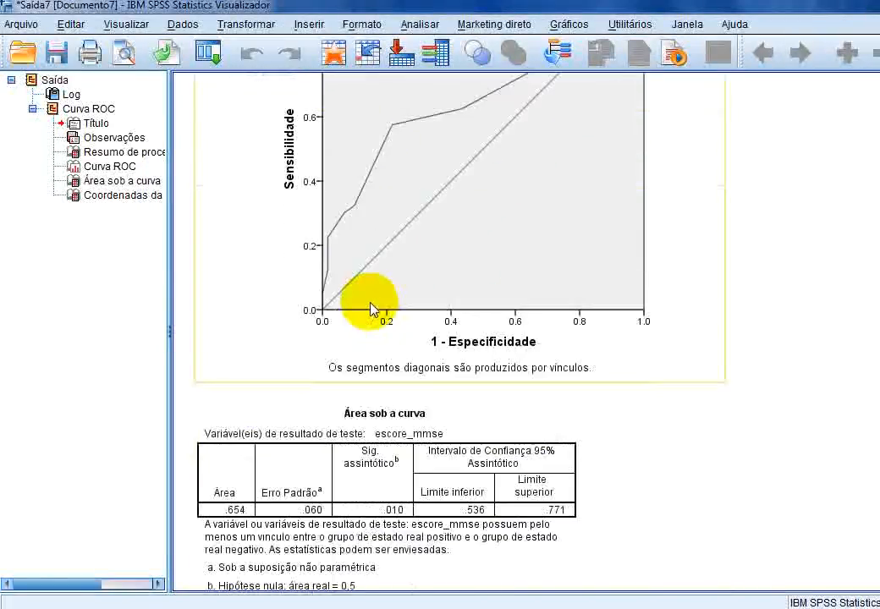
{"action": "scroll", "coordinate": [373, 308], "scroll_direction": "up", "scroll_amount": 2}
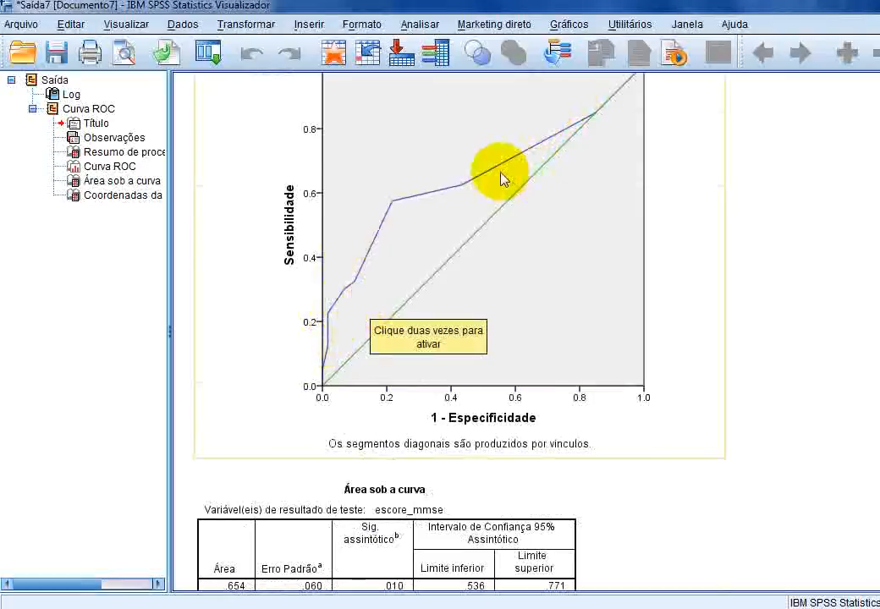
{"action": "scroll", "coordinate": [501, 179], "scroll_direction": "down", "scroll_amount": 4}
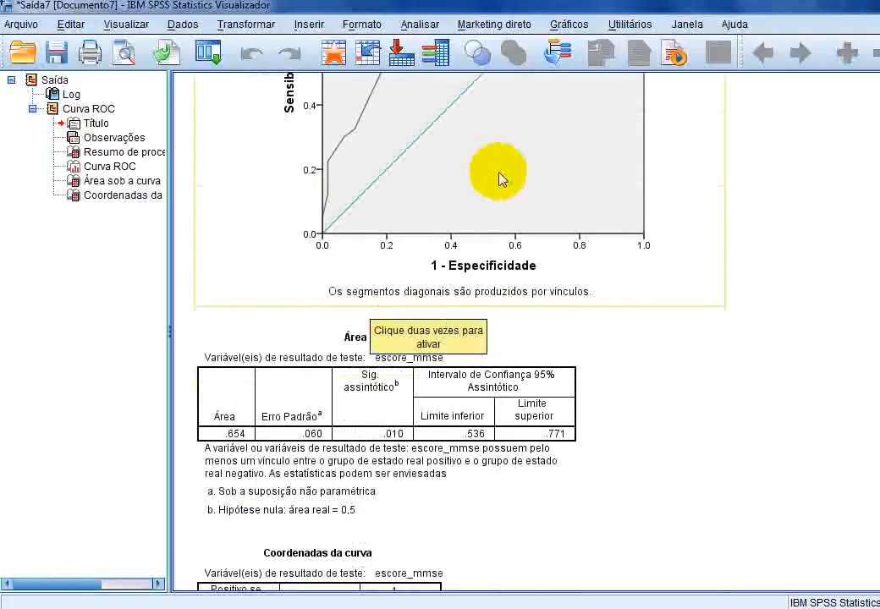
Examine the asymptotic significance in the escore_mmse area-under-the-curve table against the plotted ROC curve and its diagonal
{"action": "scroll", "coordinate": [467, 218], "scroll_direction": "down", "scroll_amount": 2}
{"action": "left_click", "coordinate": [399, 358]}
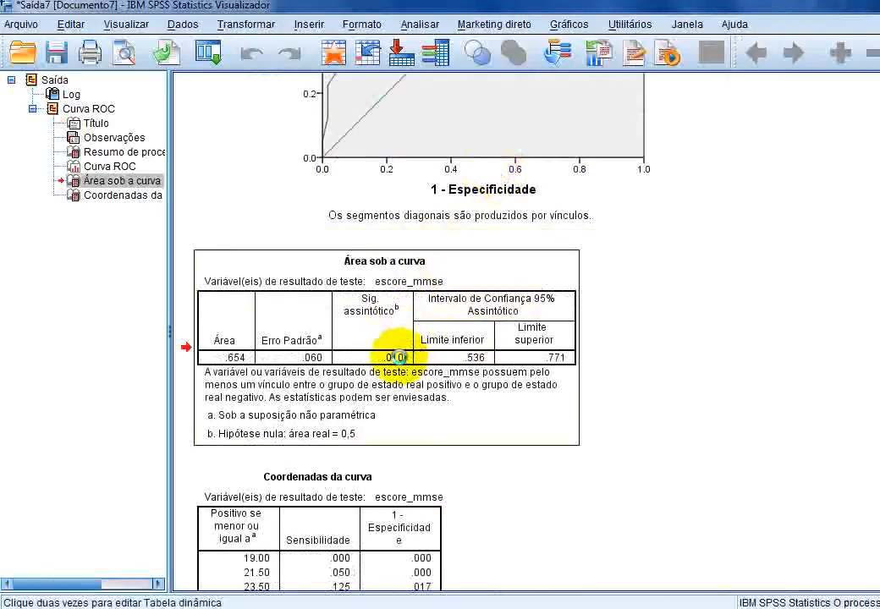
{"action": "double_click", "coordinate": [398, 358]}
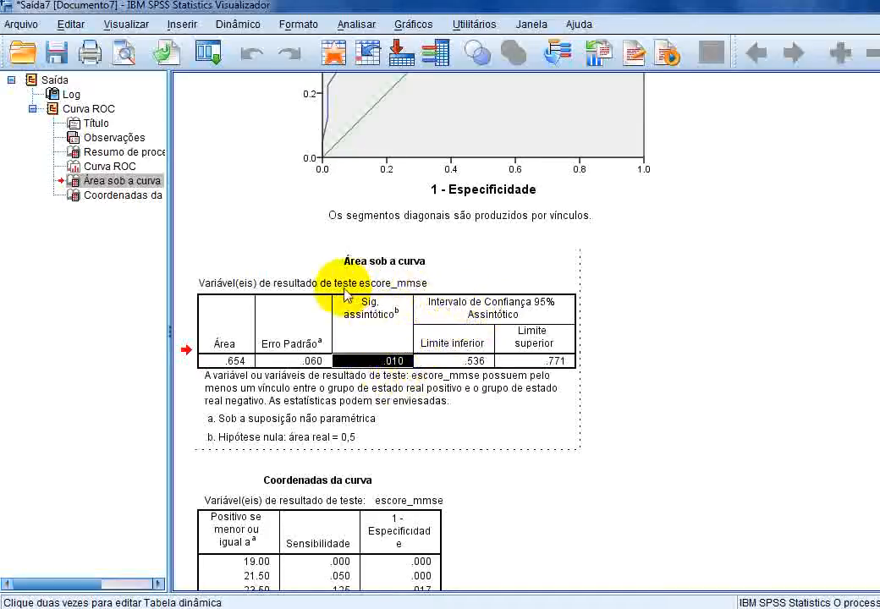
{"action": "scroll", "coordinate": [425, 309], "scroll_direction": "up", "scroll_amount": 5}
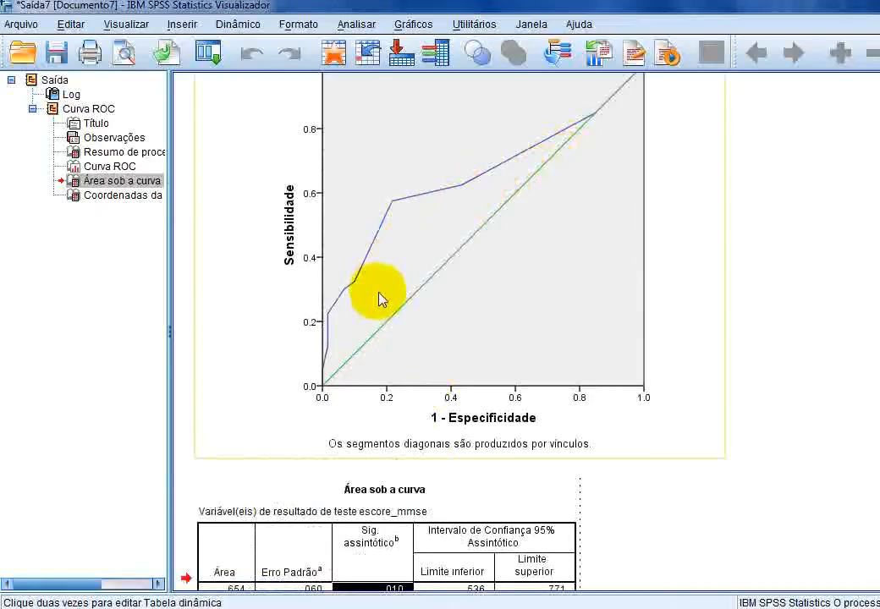
{"action": "scroll", "coordinate": [381, 302], "scroll_direction": "down", "scroll_amount": 3}
{"action": "scroll", "coordinate": [381, 300], "scroll_direction": "up", "scroll_amount": 3}
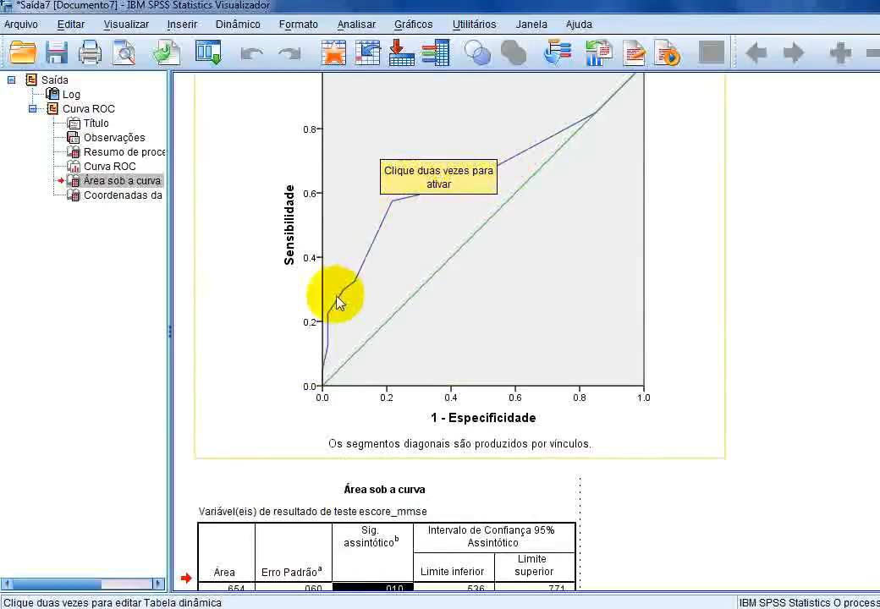
Review the area value and significance for escore_mmse, and read the sensitivity and 1 - specificity pairs in the curve coordinates table
{"action": "scroll", "coordinate": [354, 337], "scroll_direction": "down", "scroll_amount": 5}
{"action": "left_click", "coordinate": [227, 360]}
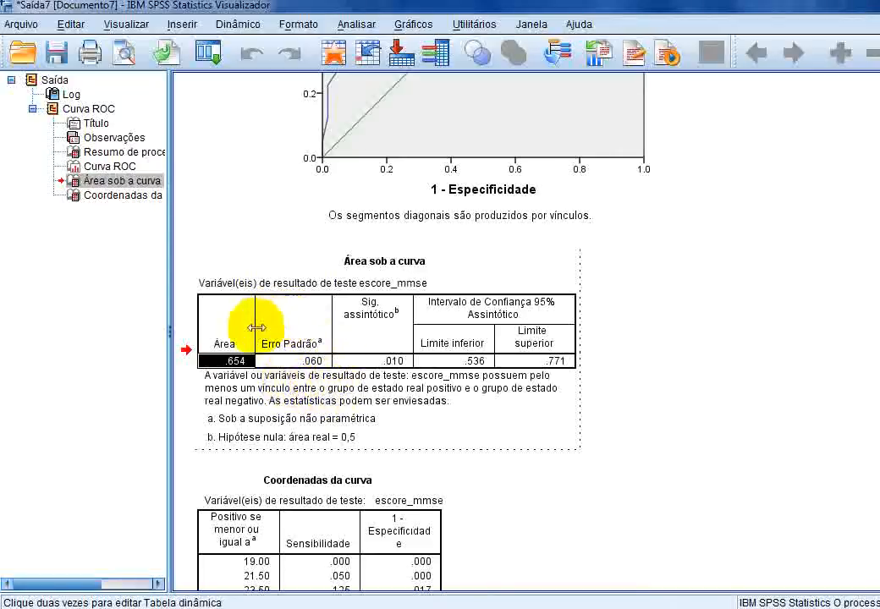
{"action": "left_click", "coordinate": [353, 361]}
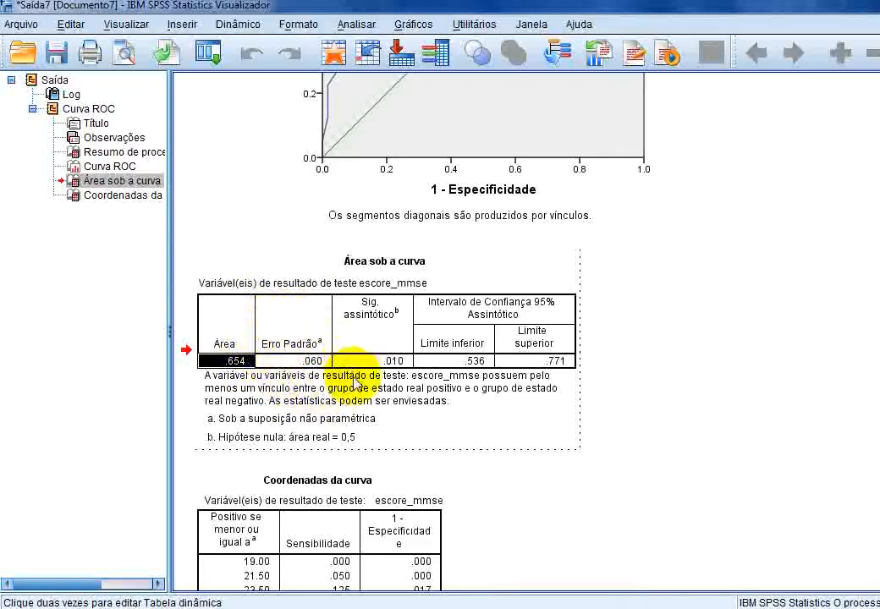
{"action": "scroll", "coordinate": [384, 402], "scroll_direction": "down", "scroll_amount": 5}
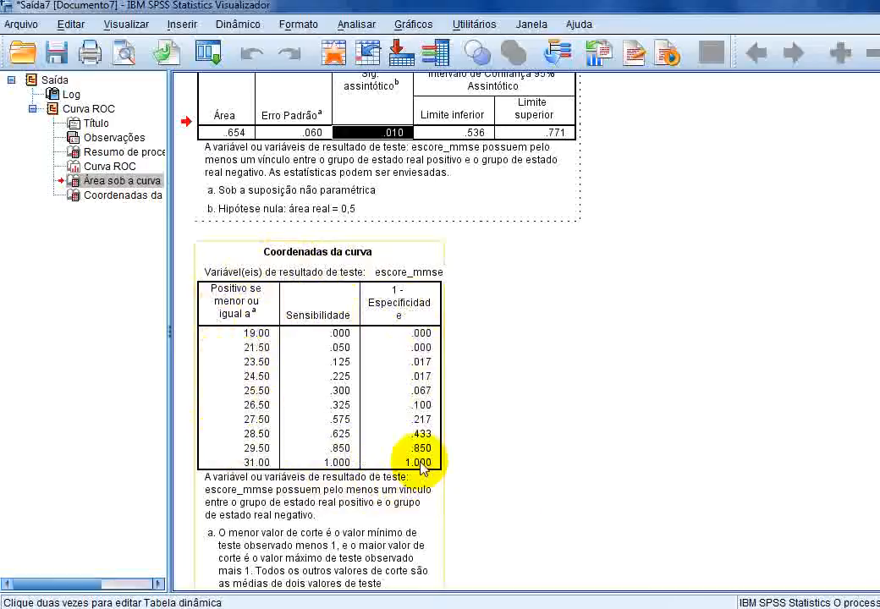
{"action": "left_click", "coordinate": [487, 338]}
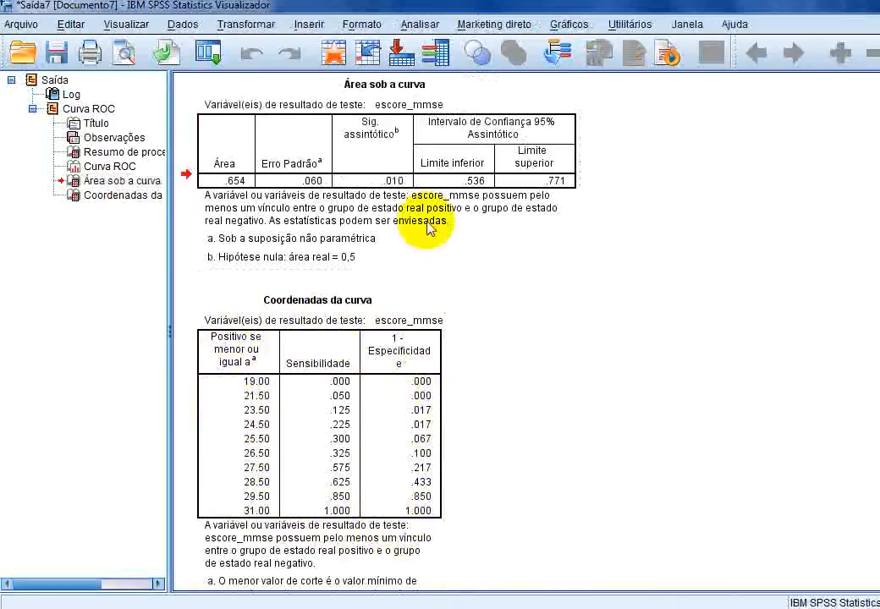
Switch to the data editor and set up a reset ROC curve analysis with state variable padrao_ouro, state value 1, and test variable escore_bnpb
{"action": "left_click", "coordinate": [343, 52]}
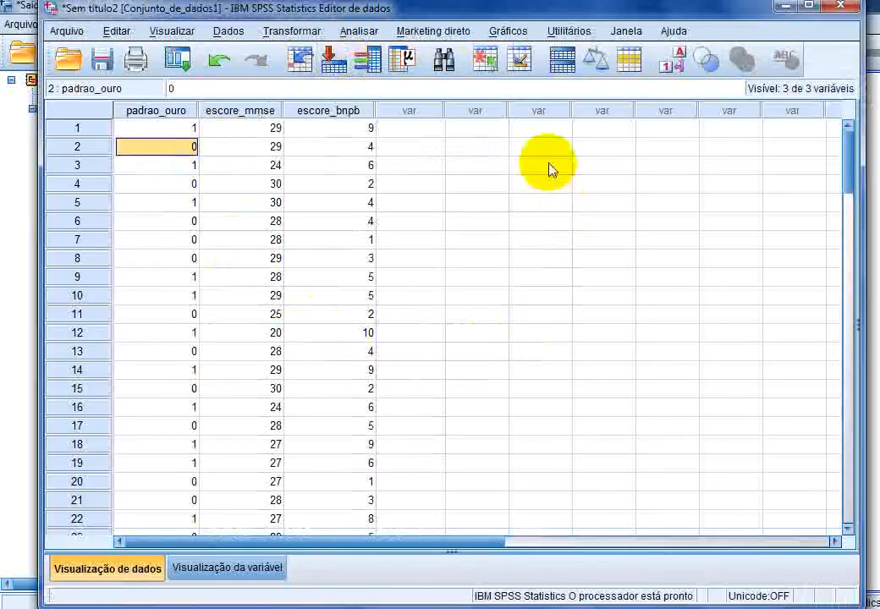
{"action": "left_click", "coordinate": [342, 113]}
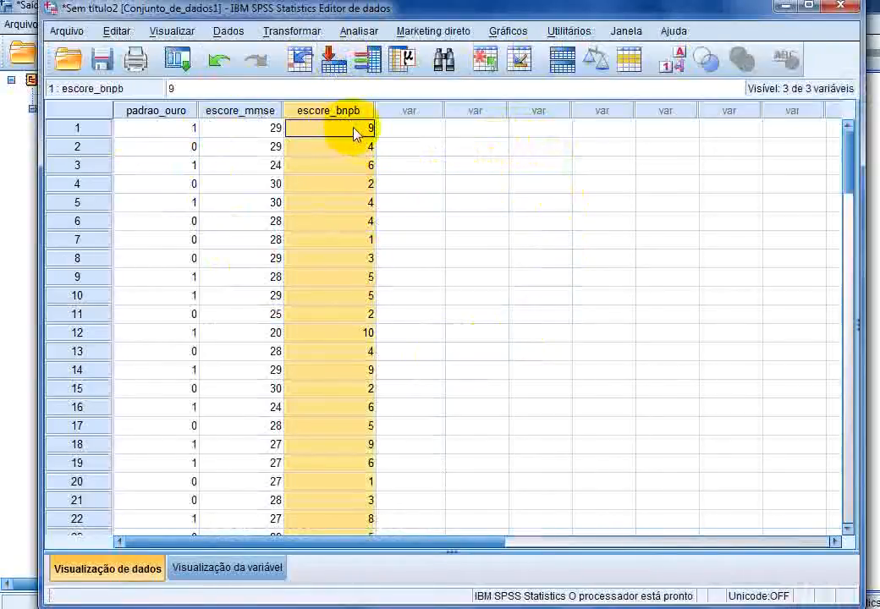
{"action": "left_click", "coordinate": [180, 58]}
{"action": "left_click", "coordinate": [201, 92]}
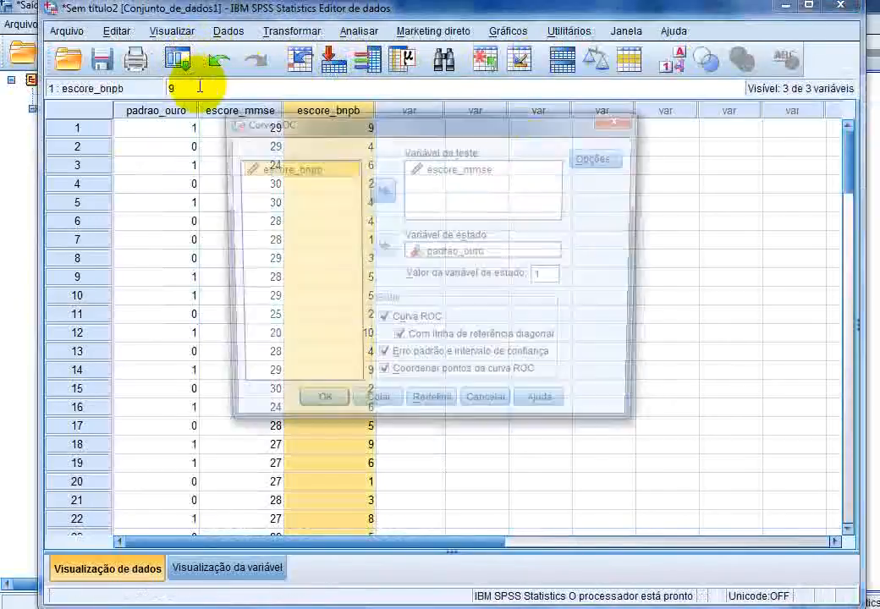
{"action": "left_click", "coordinate": [415, 413]}
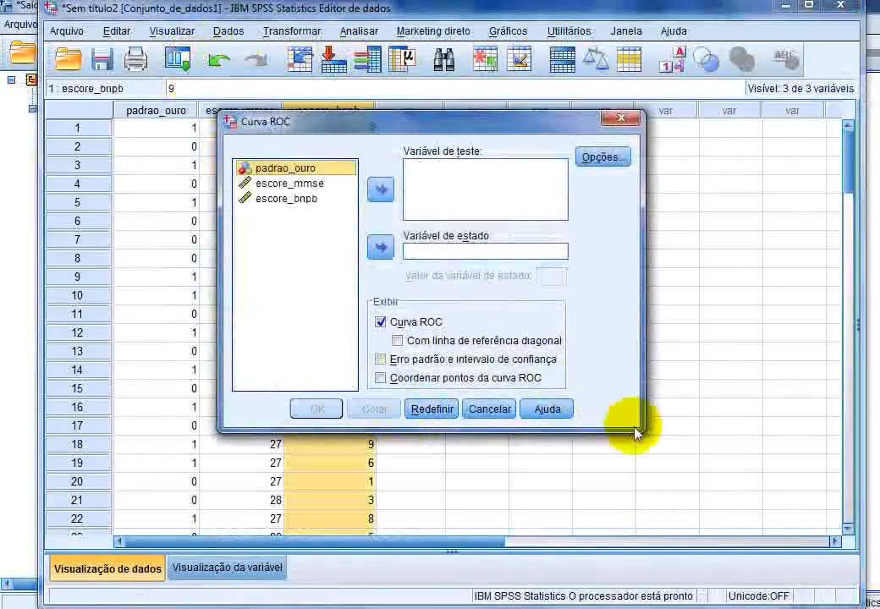
{"action": "left_click_drag", "start_coordinate": [642, 429], "coordinate": [695, 492]}
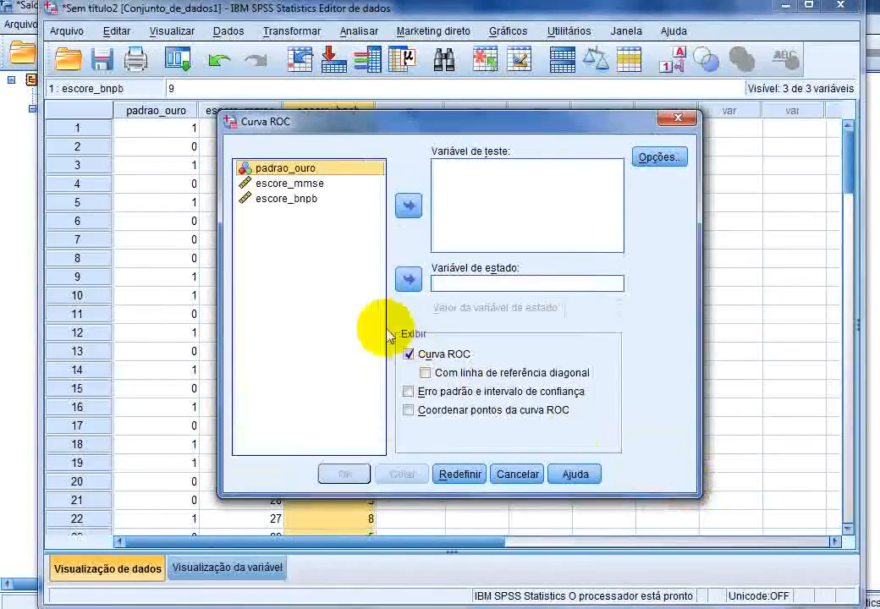
{"action": "left_click", "coordinate": [408, 280]}
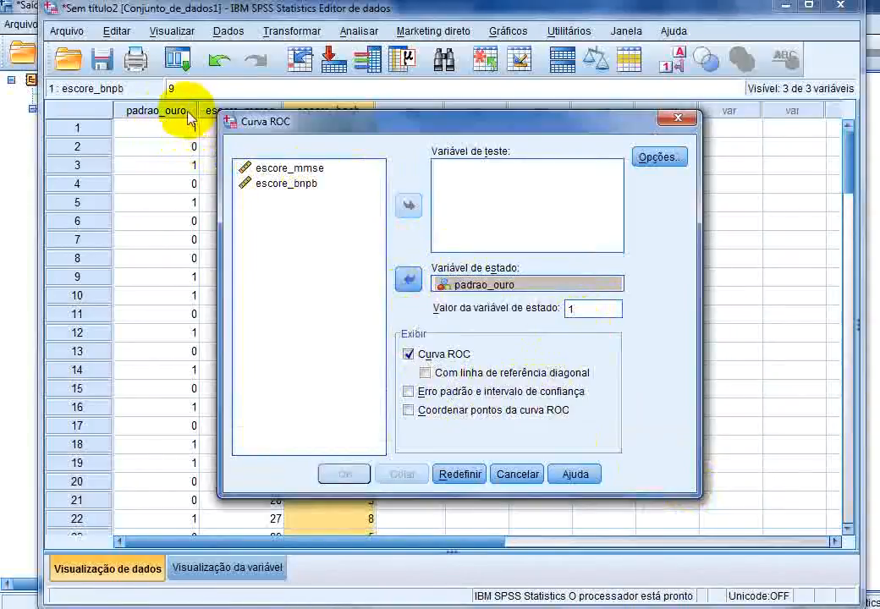
{"action": "left_click", "coordinate": [286, 182]}
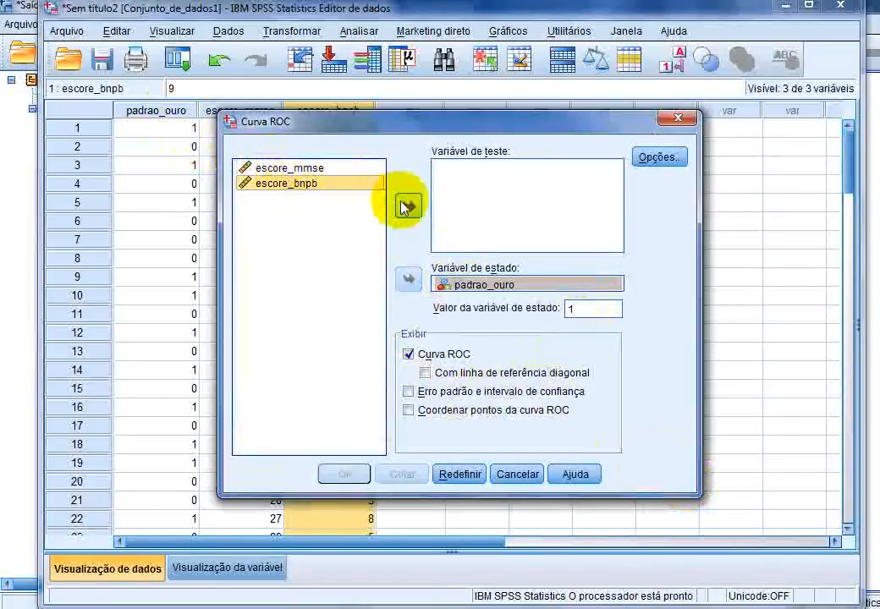
{"action": "left_click", "coordinate": [407, 204]}
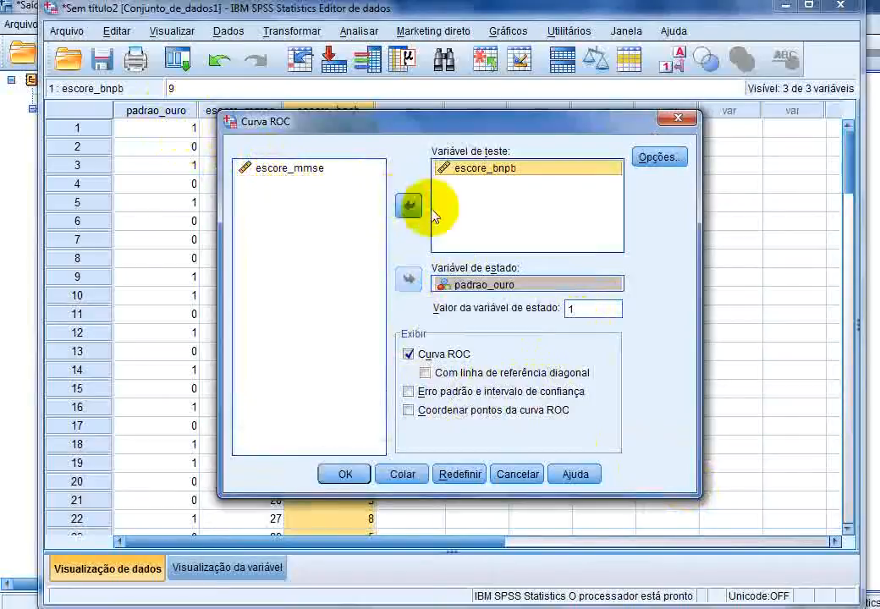
Keep the larger-result-is-more-positive test direction, include the diagonal reference line, standard error with confidence interval and coordinate points, and run the analysis
{"action": "left_click", "coordinate": [653, 161]}
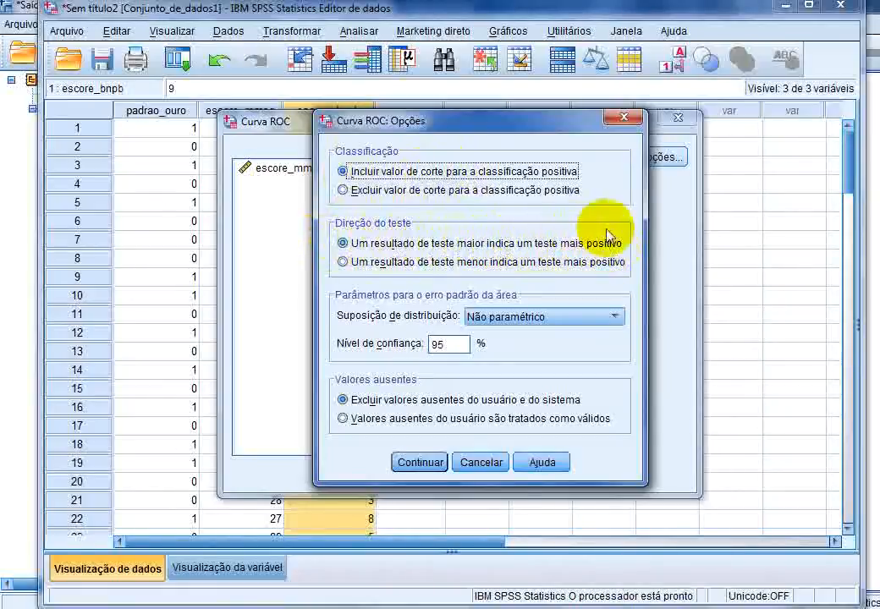
{"action": "left_click", "coordinate": [421, 462]}
{"action": "left_click", "coordinate": [426, 373]}
{"action": "left_click", "coordinate": [410, 391]}
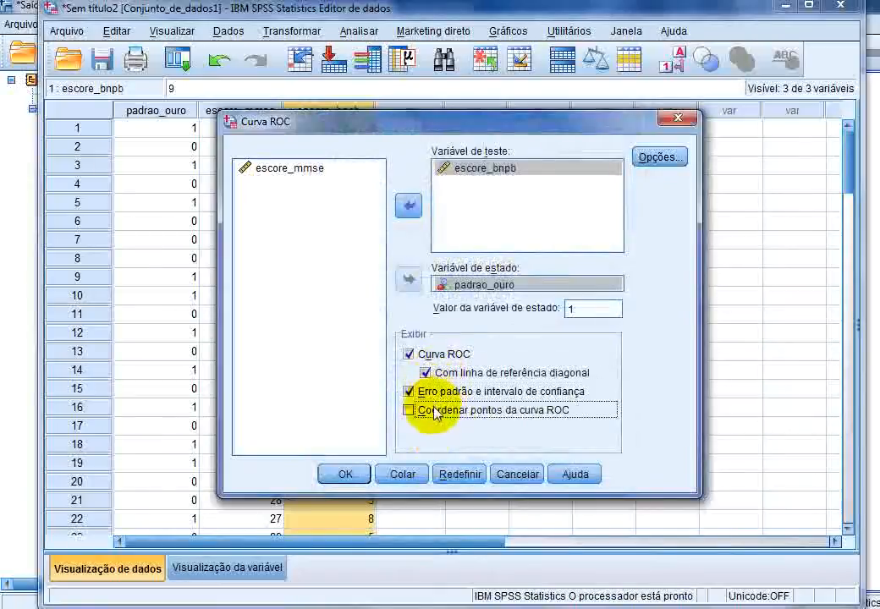
{"action": "left_click", "coordinate": [433, 410]}
{"action": "left_click", "coordinate": [346, 472]}
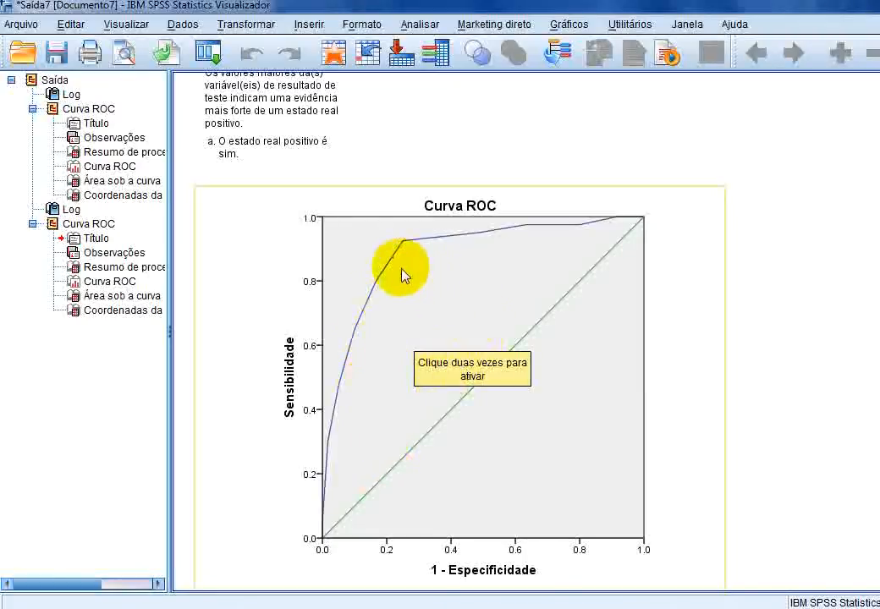
Compare the ROC curve of escore_bnpb with the earlier escore_mmse curve in the output
{"action": "scroll", "coordinate": [410, 323], "scroll_direction": "up", "scroll_amount": 15}
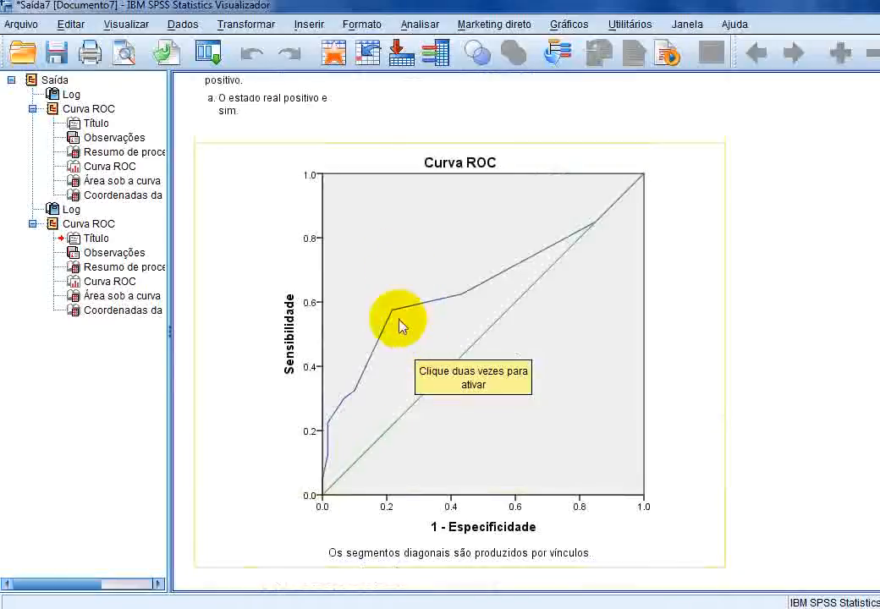
{"action": "scroll", "coordinate": [418, 378], "scroll_direction": "down", "scroll_amount": 15}
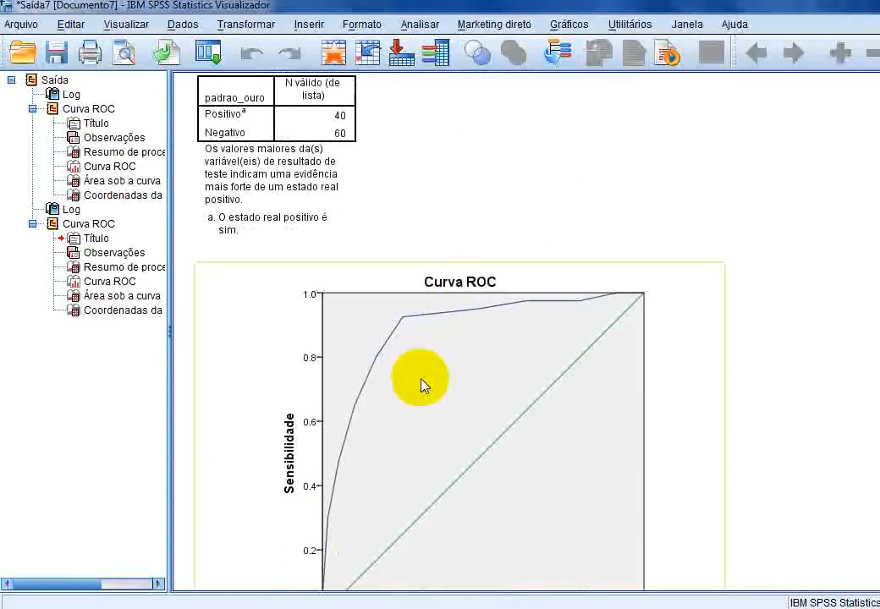
{"action": "scroll", "coordinate": [432, 417], "scroll_direction": "down", "scroll_amount": 3}
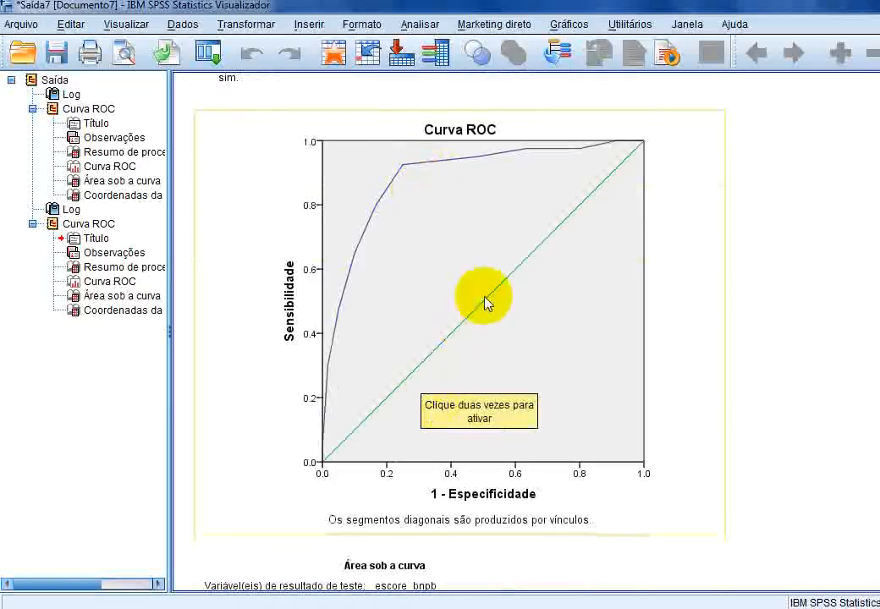
Examine the significance and area in the escore_bnpb area-under-the-curve table, and its curve coordinates
{"action": "scroll", "coordinate": [407, 356], "scroll_direction": "down", "scroll_amount": 6}
{"action": "left_click", "coordinate": [401, 359]}
{"action": "double_click", "coordinate": [399, 354]}
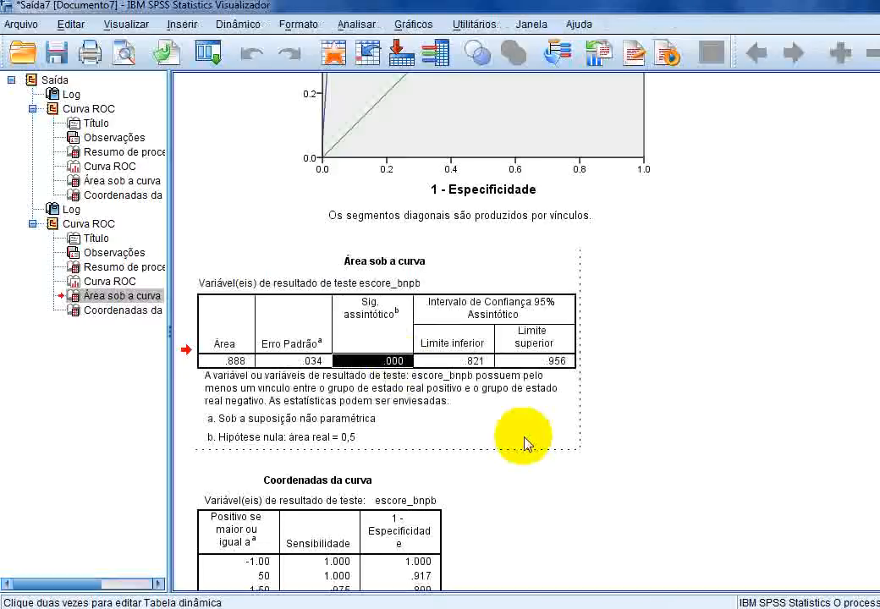
{"action": "scroll", "coordinate": [364, 431], "scroll_direction": "up", "scroll_amount": 2}
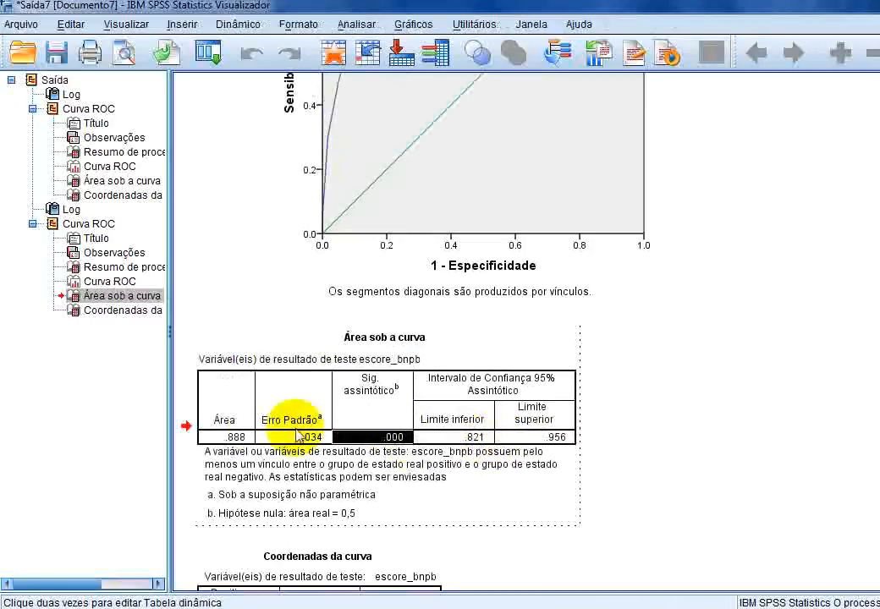
{"action": "left_click", "coordinate": [221, 437]}
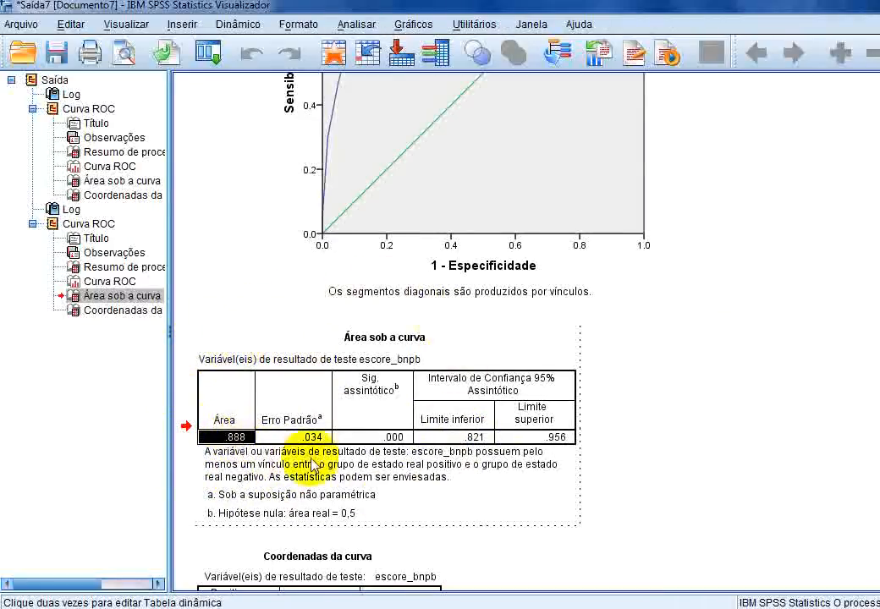
{"action": "scroll", "coordinate": [392, 471], "scroll_direction": "down", "scroll_amount": 9}
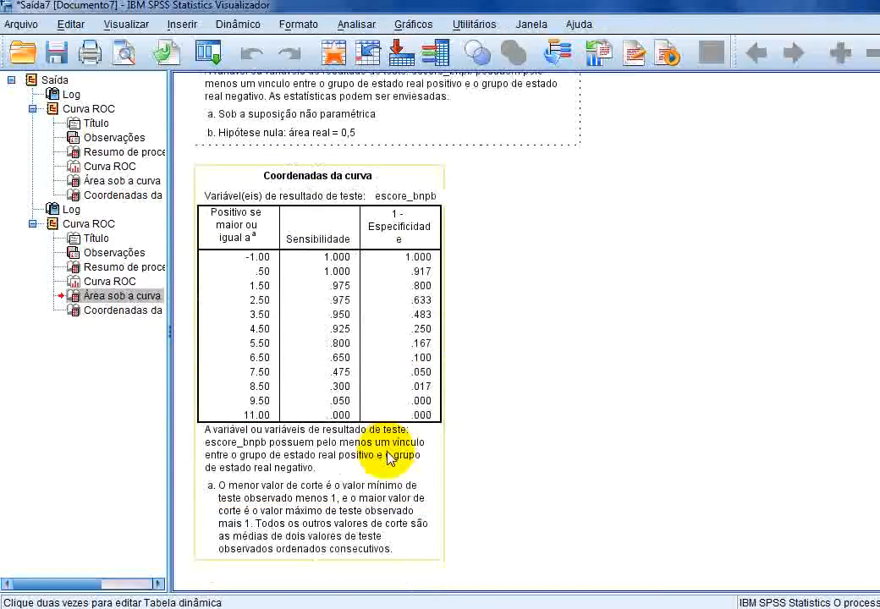
{"action": "scroll", "coordinate": [381, 457], "scroll_direction": "up", "scroll_amount": 7}
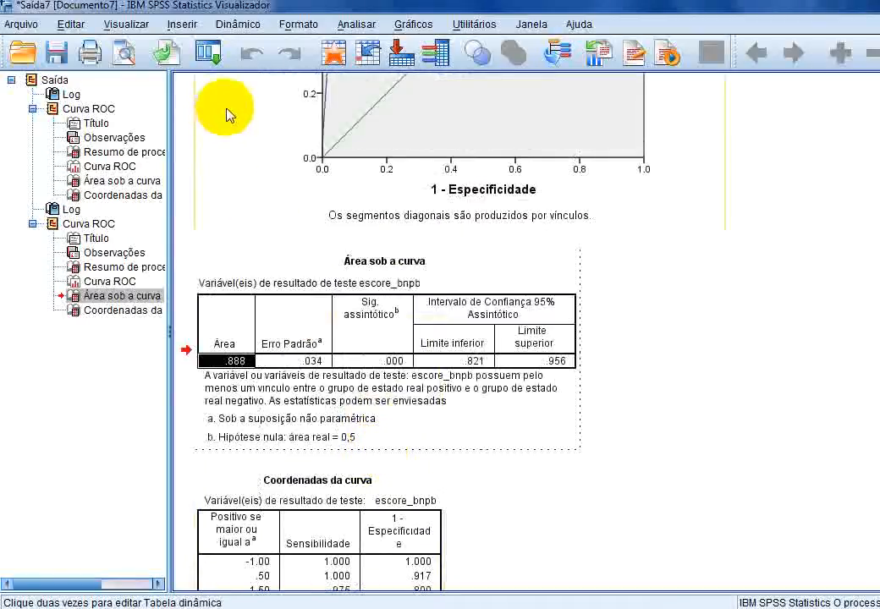
{"action": "left_click", "coordinate": [623, 351]}
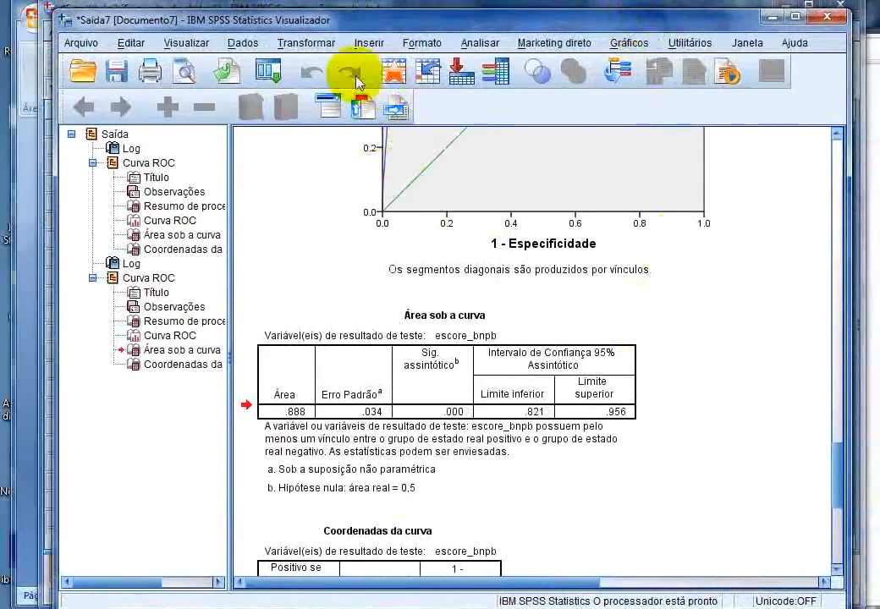
Reopen the ROC curve analysis and add escore_mmse as a second test variable alongside escore_bnpb
{"action": "left_click", "coordinate": [267, 73]}
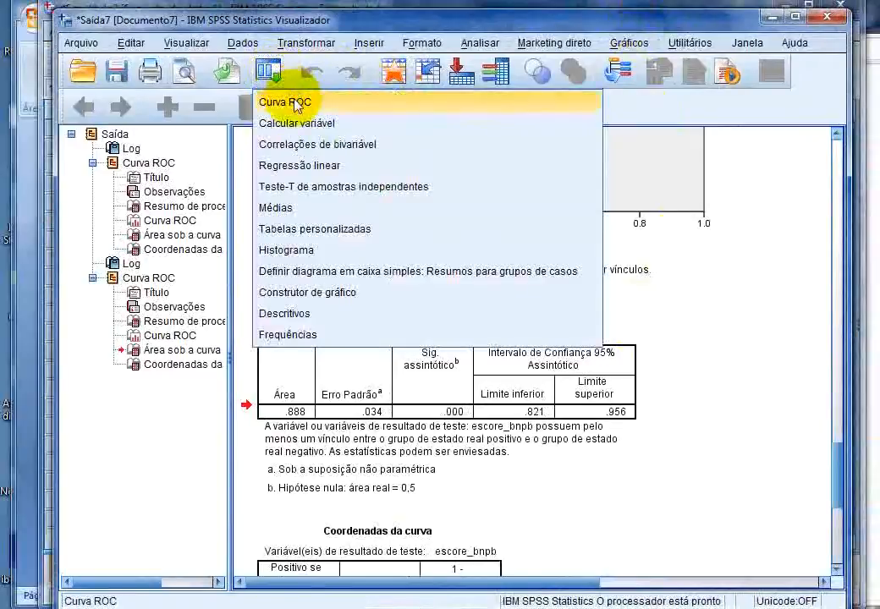
{"action": "left_click", "coordinate": [297, 103]}
{"action": "left_click", "coordinate": [318, 176]}
{"action": "left_click", "coordinate": [406, 209]}
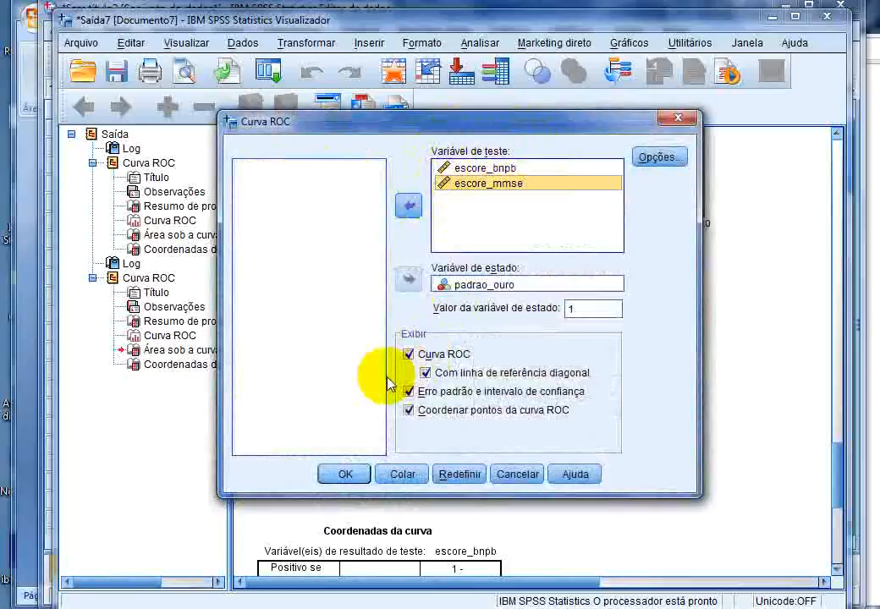
Review both test directions, keep a larger result indicating a more positive test, and run the combined ROC analysis for escore_bnpb and escore_mmse
{"action": "left_click", "coordinate": [656, 158]}
{"action": "left_click_drag", "start_coordinate": [567, 132], "coordinate": [341, 129]}
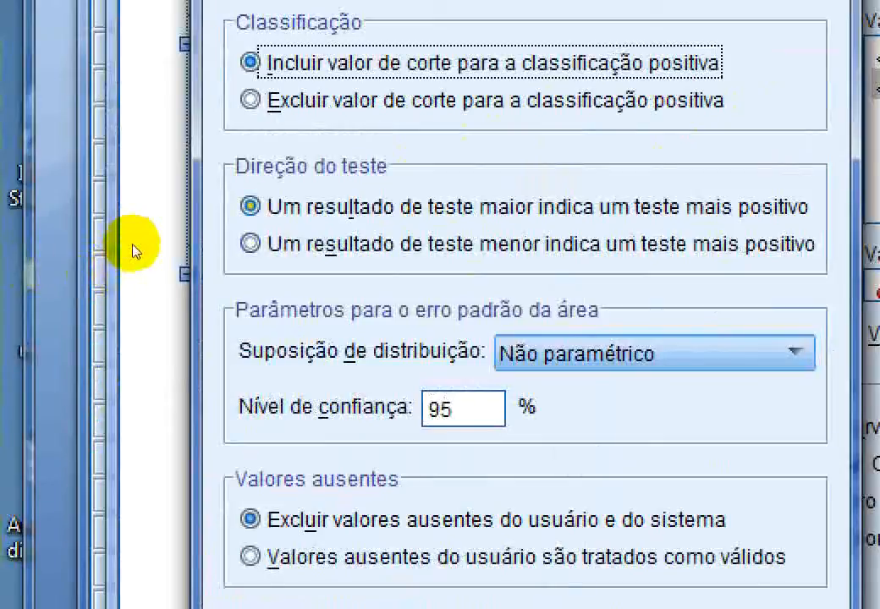
{"action": "left_click", "coordinate": [253, 247]}
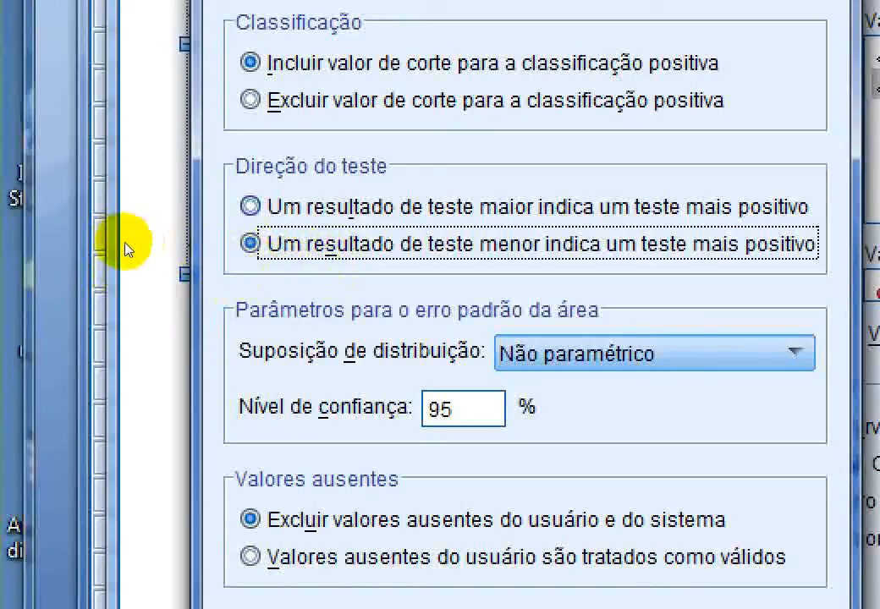
{"action": "key", "text": "Up"}
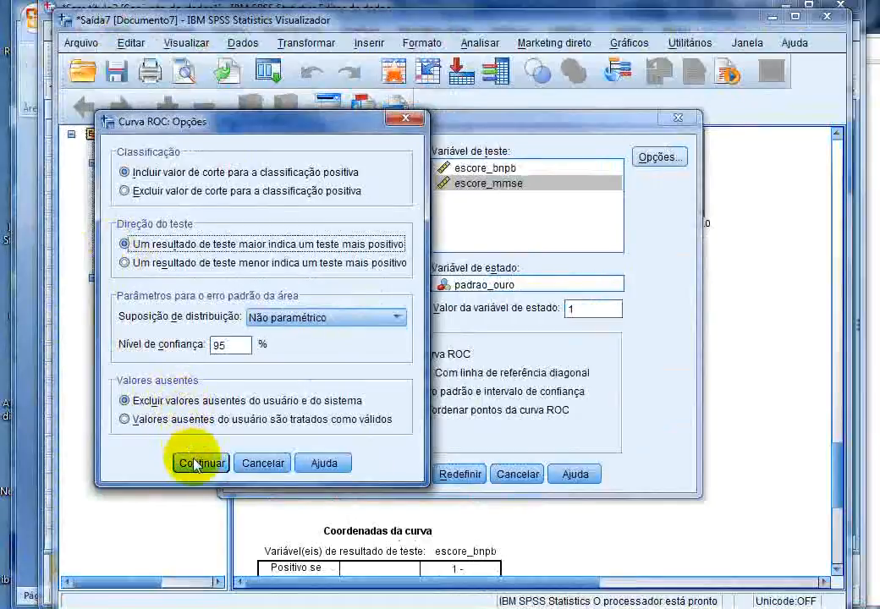
{"action": "left_click", "coordinate": [195, 464]}
{"action": "left_click", "coordinate": [336, 474]}
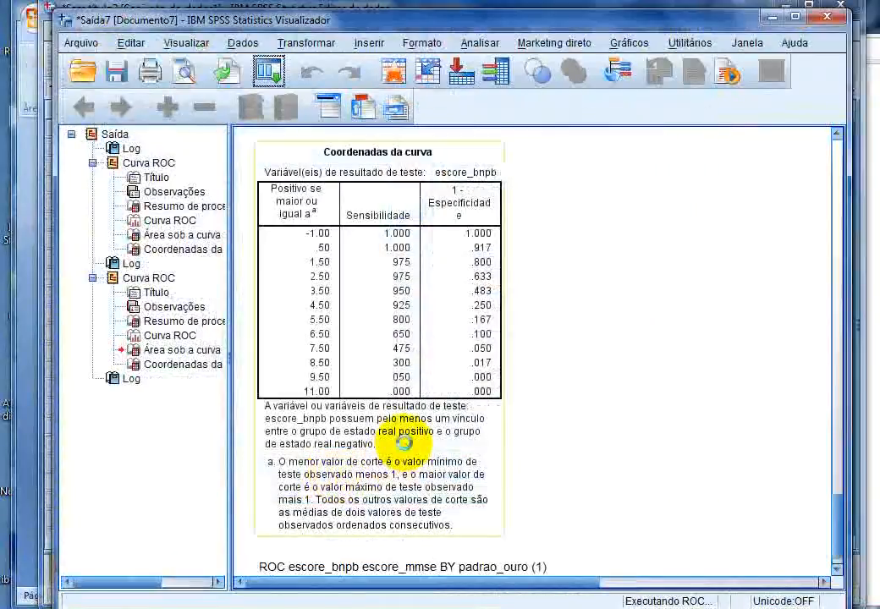
{"action": "scroll", "coordinate": [406, 448], "scroll_direction": "up", "scroll_amount": 3}
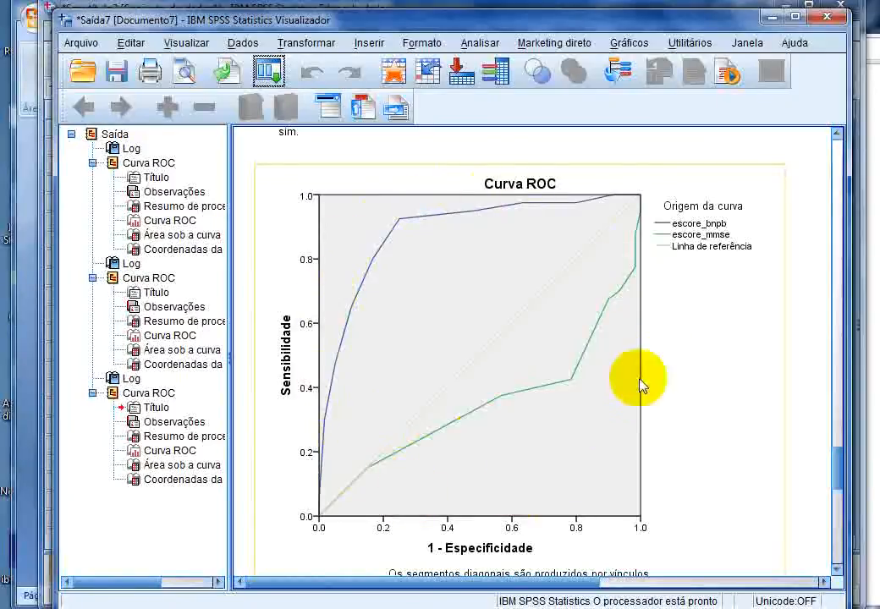
Compare the escore_bnpb and escore_mmse curves in the combined ROC chart
{"action": "left_click", "coordinate": [355, 423]}
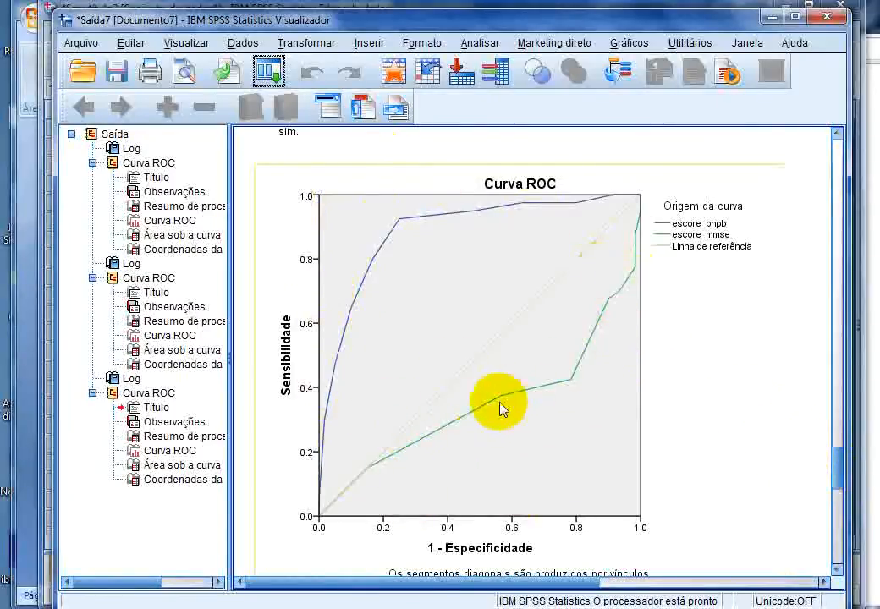
{"action": "mouse_move", "coordinate": [840, 479]}
{"action": "left_mouse_down"}
{"action": "mouse_move", "coordinate": [837, 353]}
{"action": "mouse_move", "coordinate": [860, 196]}
{"action": "mouse_move", "coordinate": [831, 237]}
{"action": "mouse_move", "coordinate": [839, 475]}
{"action": "left_mouse_up"}
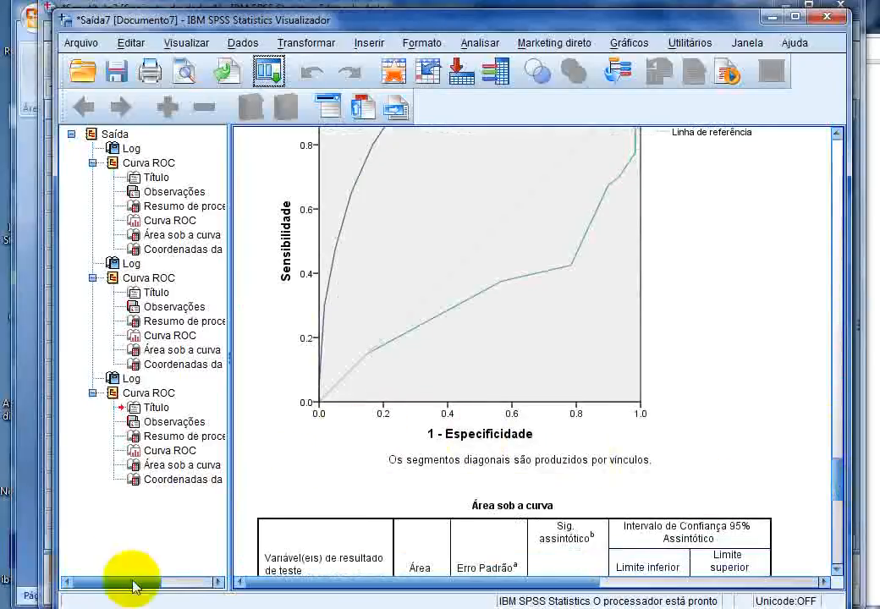
Launch MedCalc from its program folder as a free trial and enlarge its window
{"action": "left_click", "coordinate": [77, 607]}
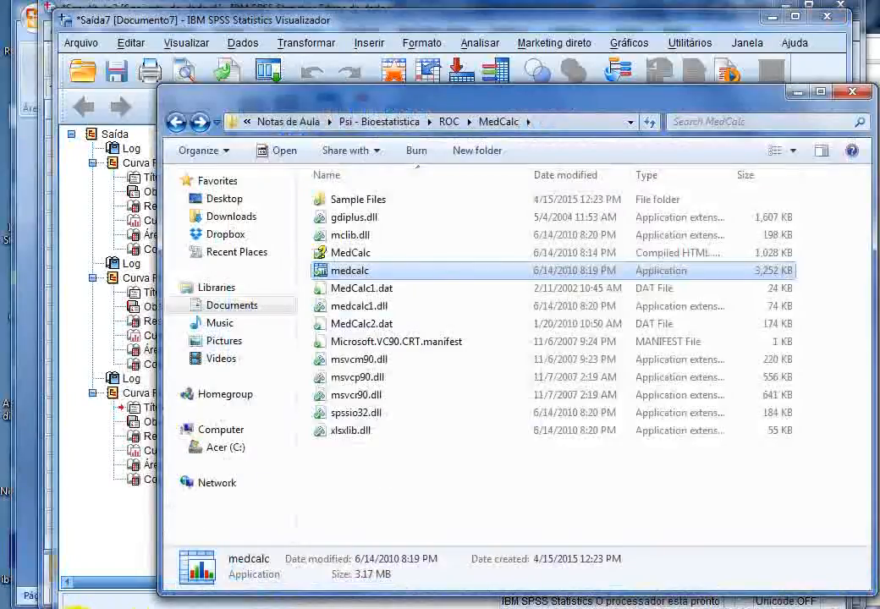
{"action": "double_click", "coordinate": [349, 274]}
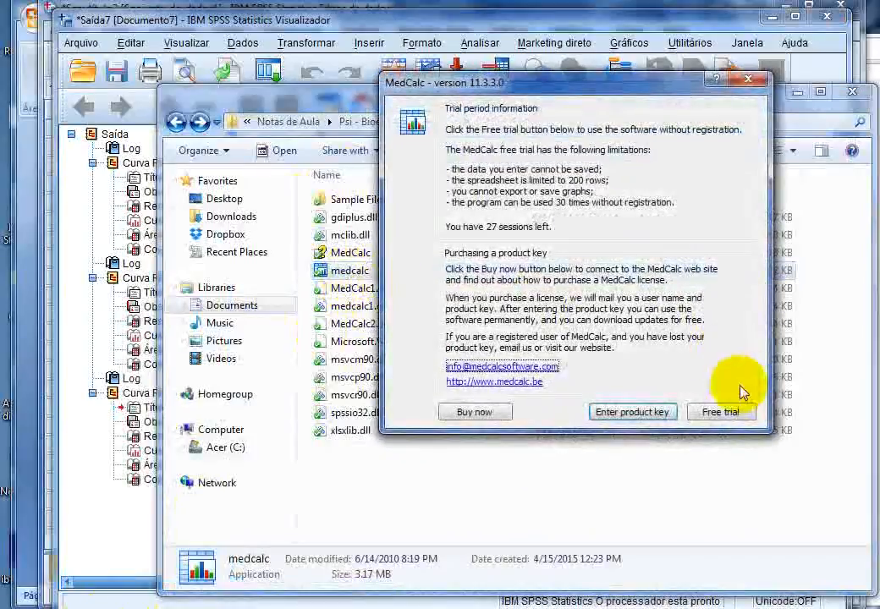
{"action": "left_click", "coordinate": [744, 420]}
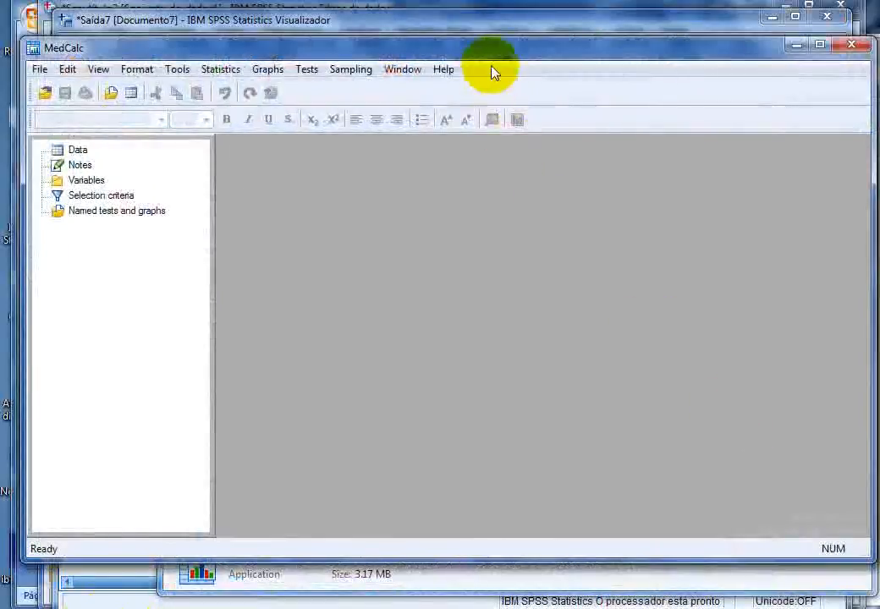
{"action": "left_click_drag", "start_coordinate": [491, 55], "coordinate": [476, 49]}
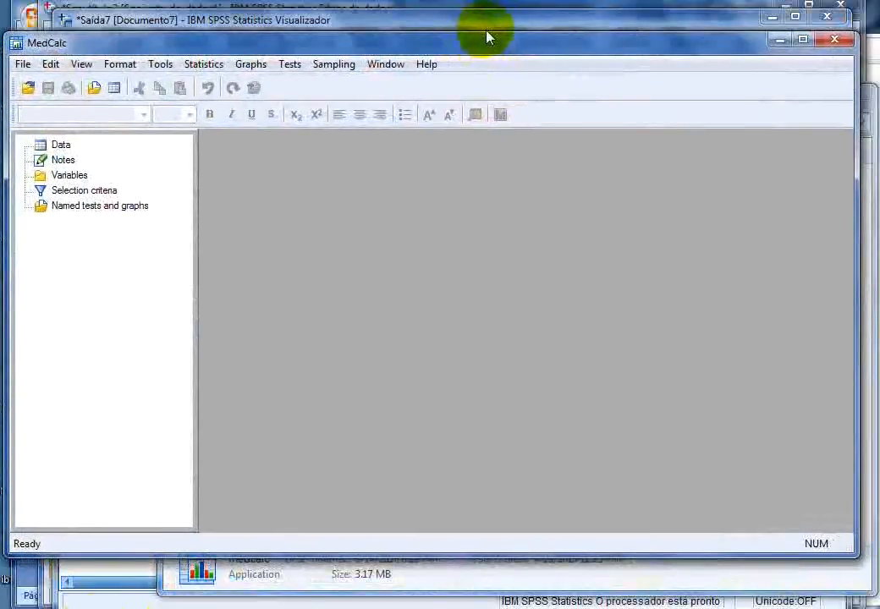
{"action": "double_click", "coordinate": [491, 35]}
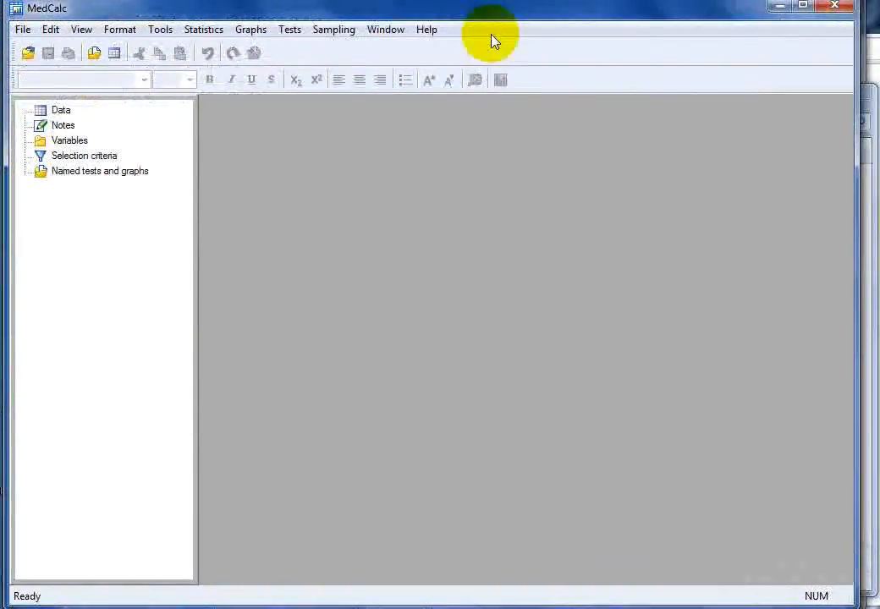
Create a new MedCalc data file and name column A padrao_ouro
{"action": "left_click", "coordinate": [23, 30]}
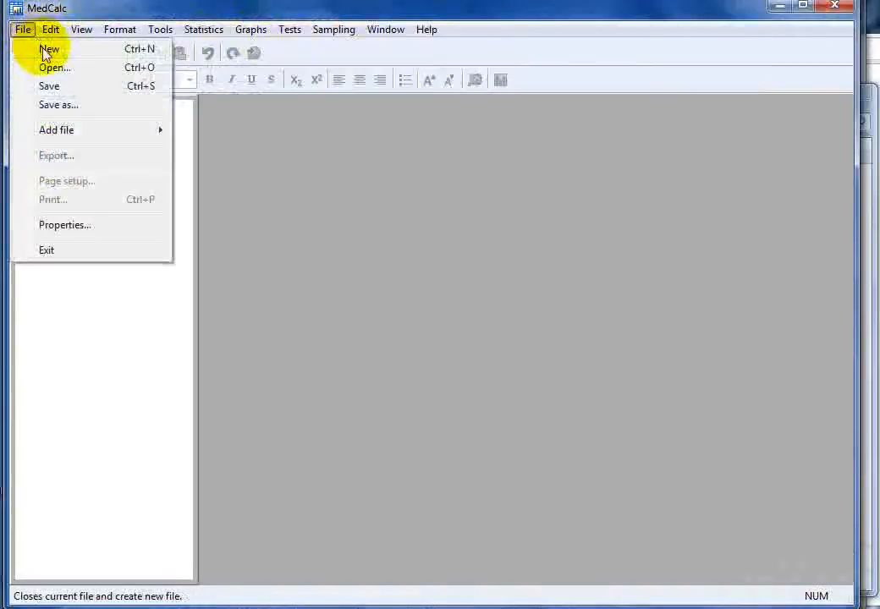
{"action": "left_click", "coordinate": [47, 49]}
{"action": "left_click", "coordinate": [296, 168]}
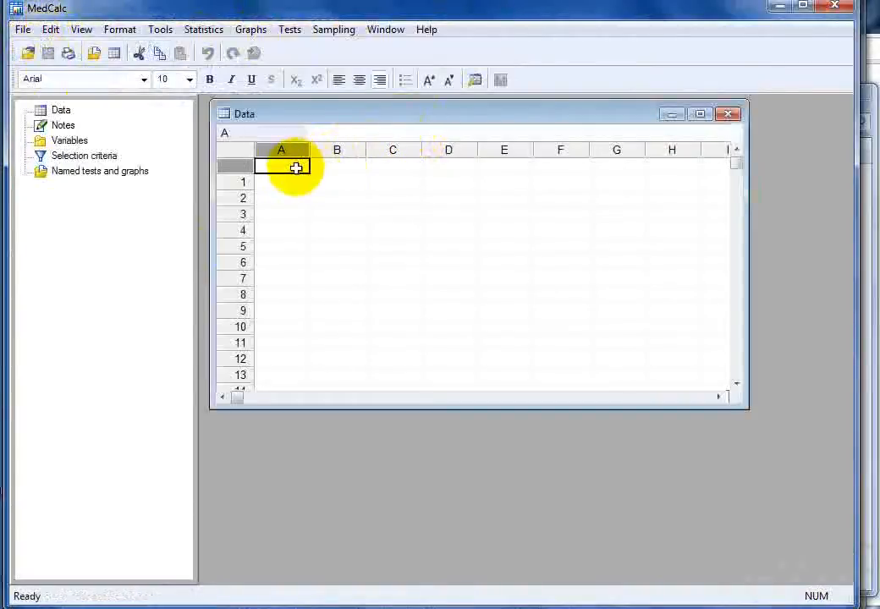
{"action": "type", "text": "padrao_ouro"}
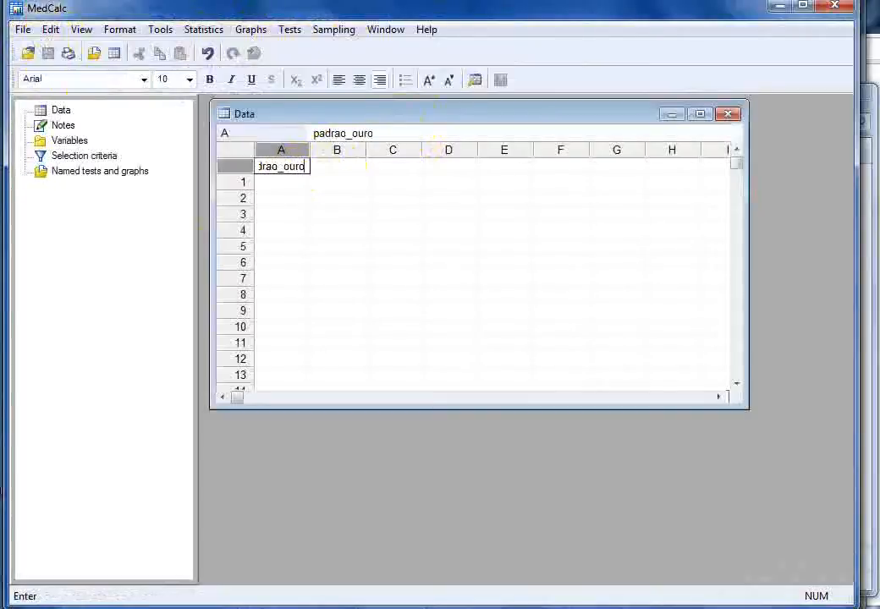
{"action": "key", "text": "Return"}
Name column B mmse and column C bnpb, and enlarge the data sheet window
{"action": "key", "text": "Up"}
{"action": "key", "text": "Right"}
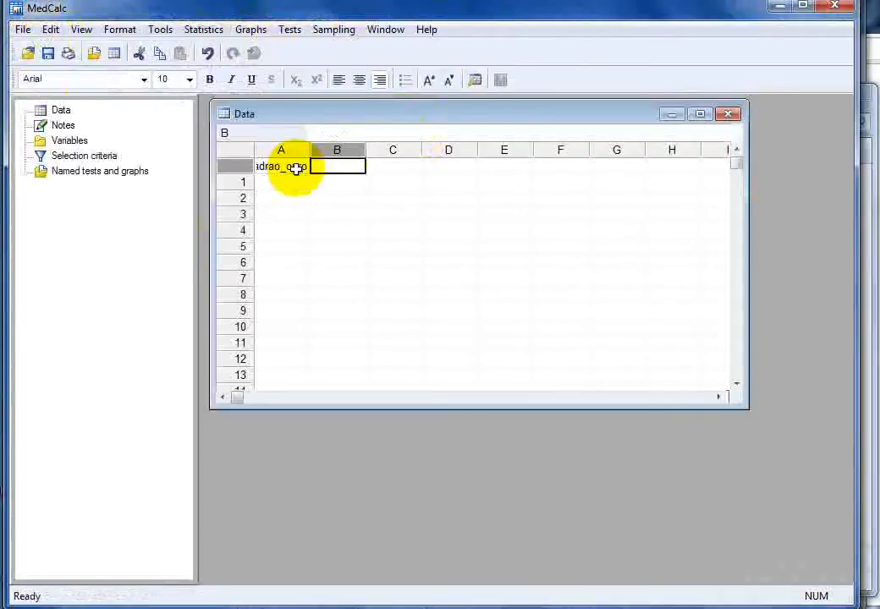
{"action": "type", "text": "mm"}
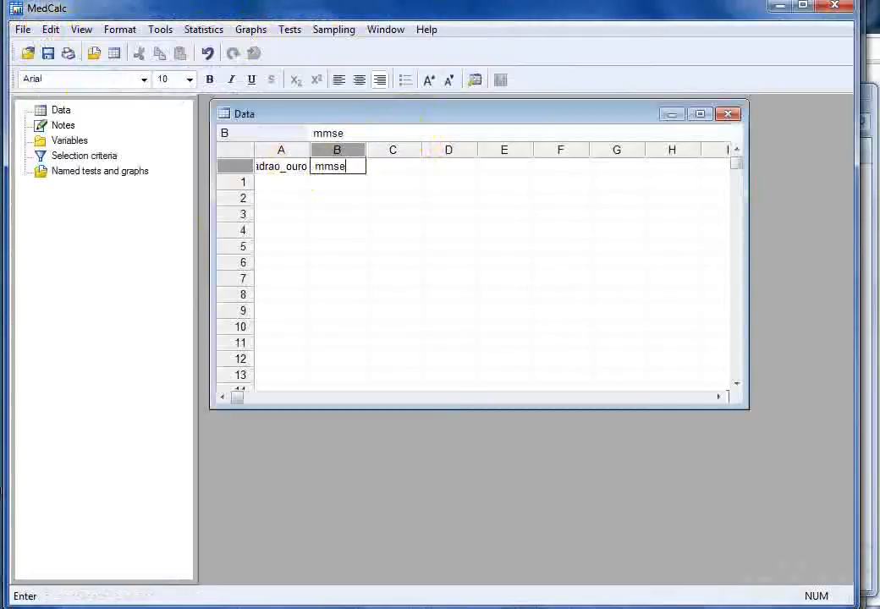
{"action": "type", "text": "se"}
{"action": "key", "text": "Return"}
{"action": "key", "text": "Up"}
{"action": "key", "text": "Right"}
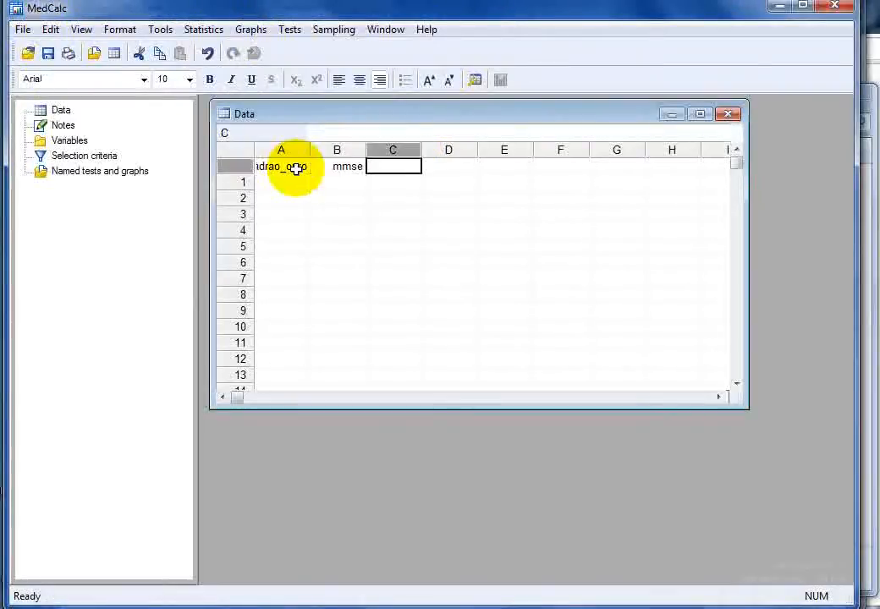
{"action": "type", "text": "bnpb"}
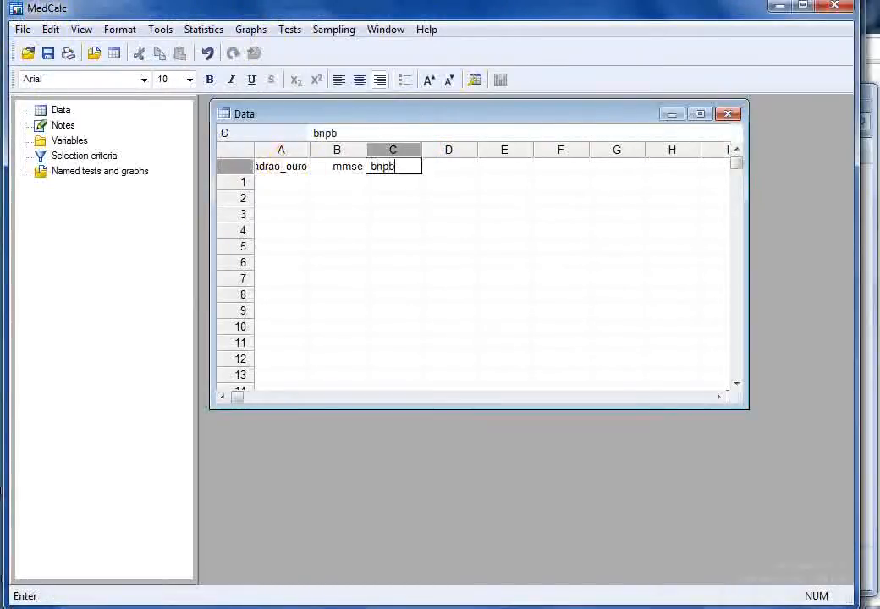
{"action": "key", "text": "Return"}
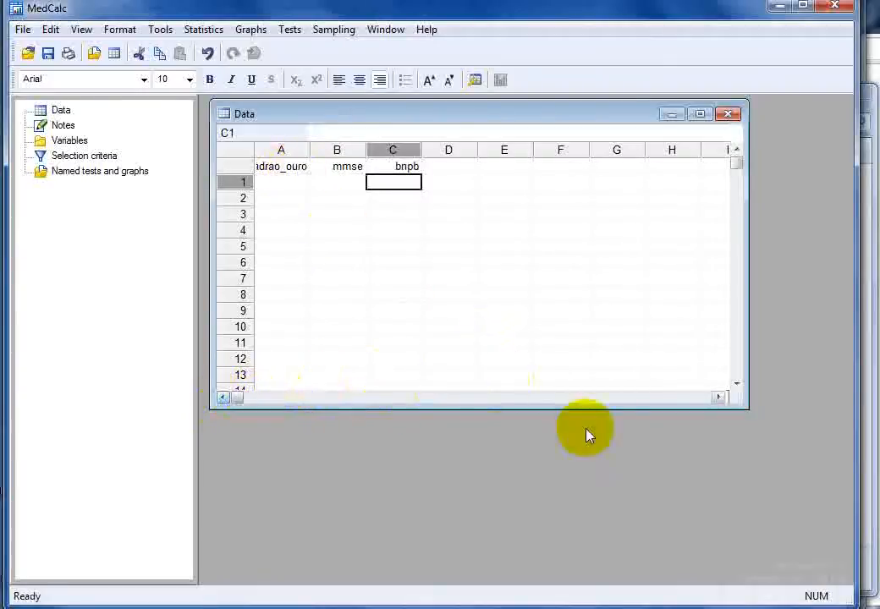
{"action": "left_click_drag", "start_coordinate": [746, 407], "coordinate": [755, 432]}
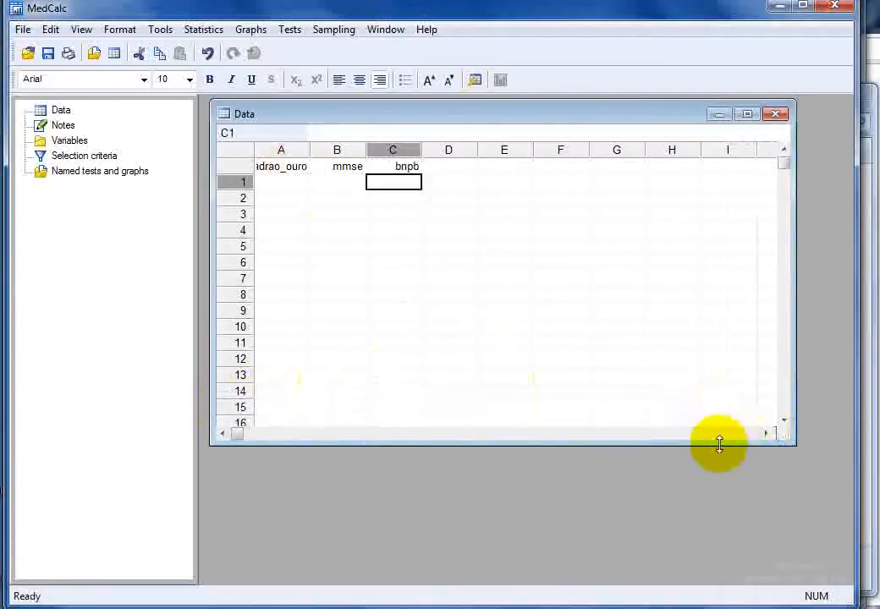
Switch to the SPSS data editor containing the padrao_ouro, escore_mmse and escore_bnpb variables
{"action": "mouse_move", "coordinate": [286, 605]}
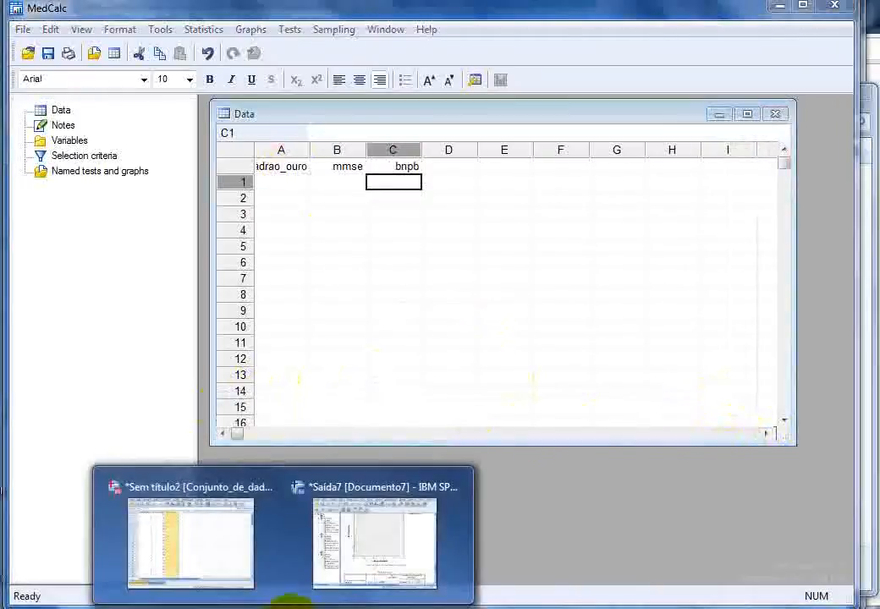
{"action": "left_click", "coordinate": [256, 581]}
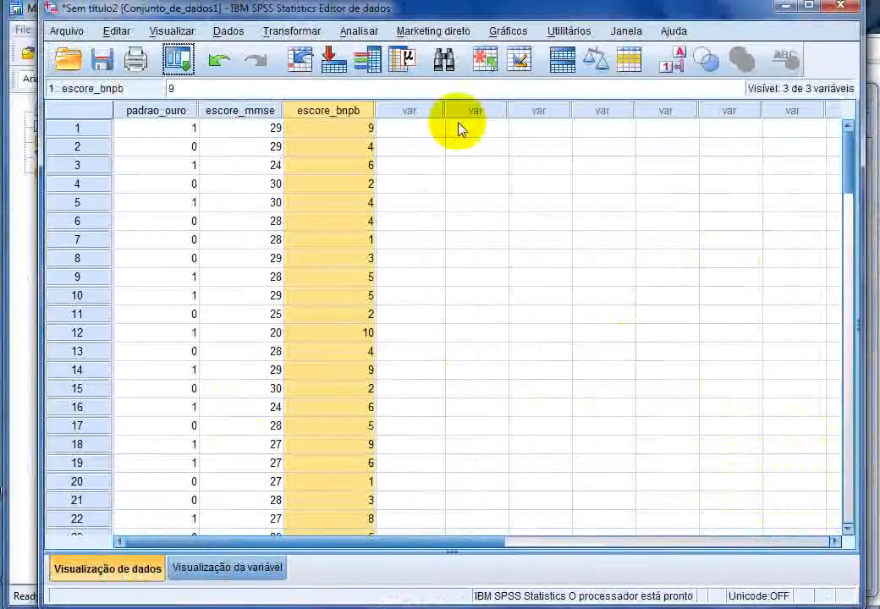
{"action": "left_click", "coordinate": [190, 128]}
{"action": "left_click", "coordinate": [349, 130], "text": "shift"}
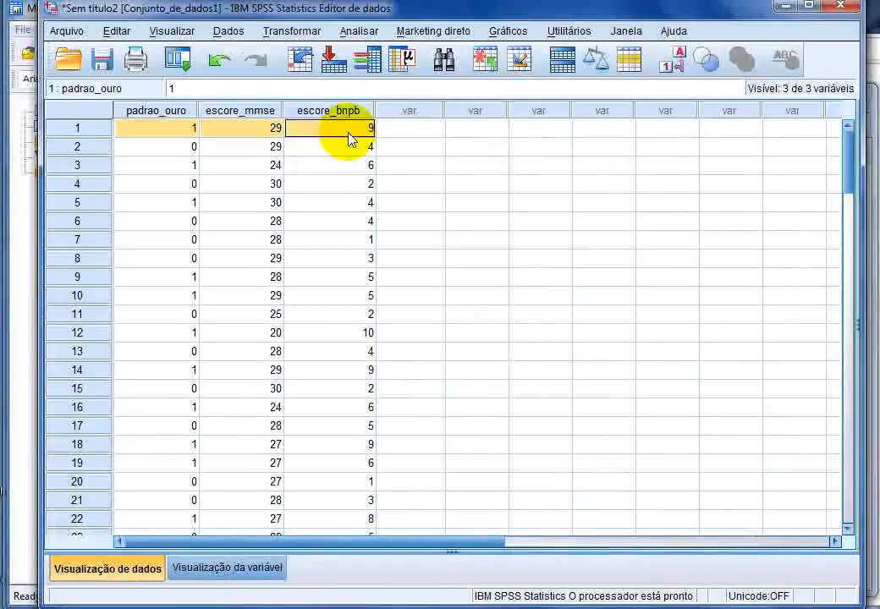
{"action": "left_click", "coordinate": [839, 168]}
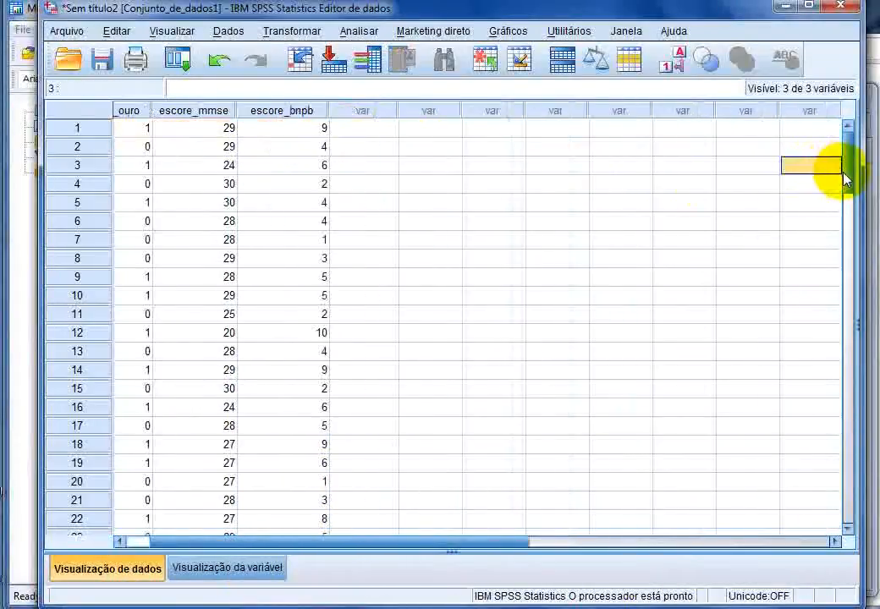
{"action": "left_click_drag", "start_coordinate": [392, 549], "coordinate": [381, 548]}
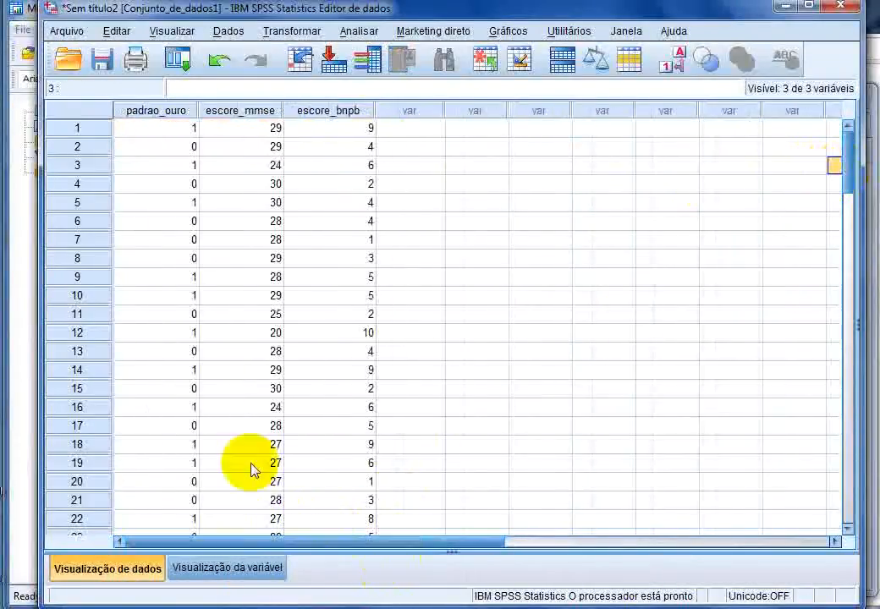
{"action": "left_click", "coordinate": [169, 111]}
Copy the values of padrao_ouro, escore_mmse and escore_bnpb for cases 1 to 100
{"action": "left_click", "coordinate": [192, 128]}
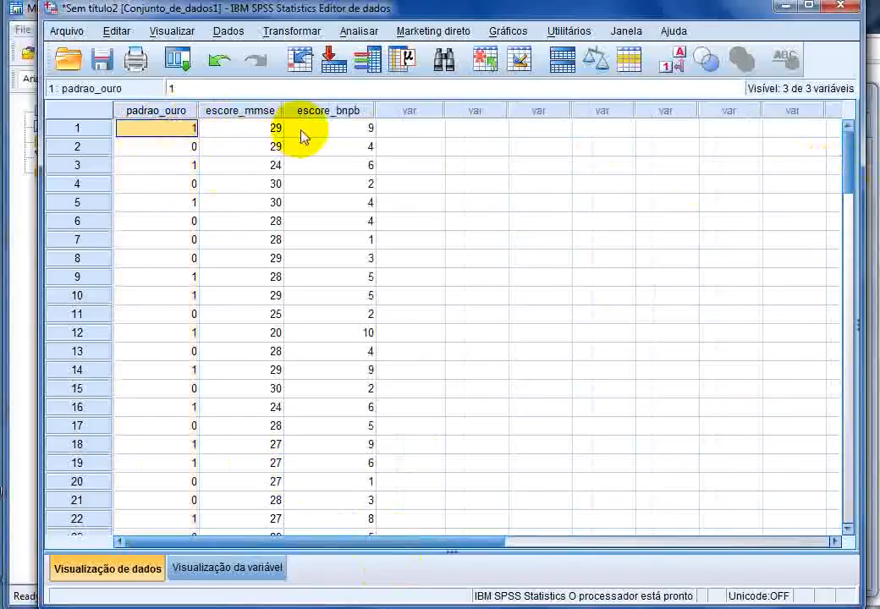
{"action": "left_click", "coordinate": [301, 131], "text": "shift"}
{"action": "left_click_drag", "start_coordinate": [847, 169], "coordinate": [857, 437]}
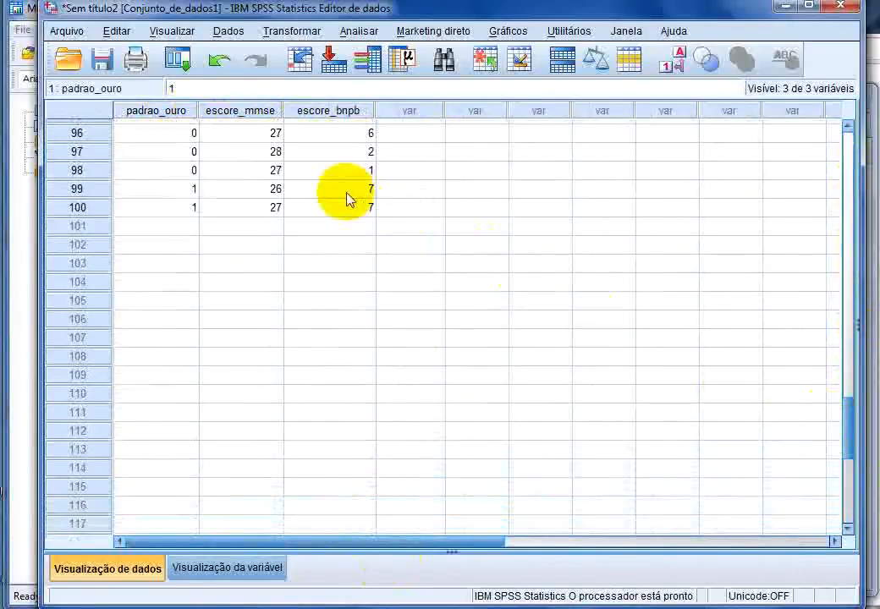
{"action": "left_click", "coordinate": [370, 207], "text": "shift"}
{"action": "left_click", "coordinate": [117, 30]}
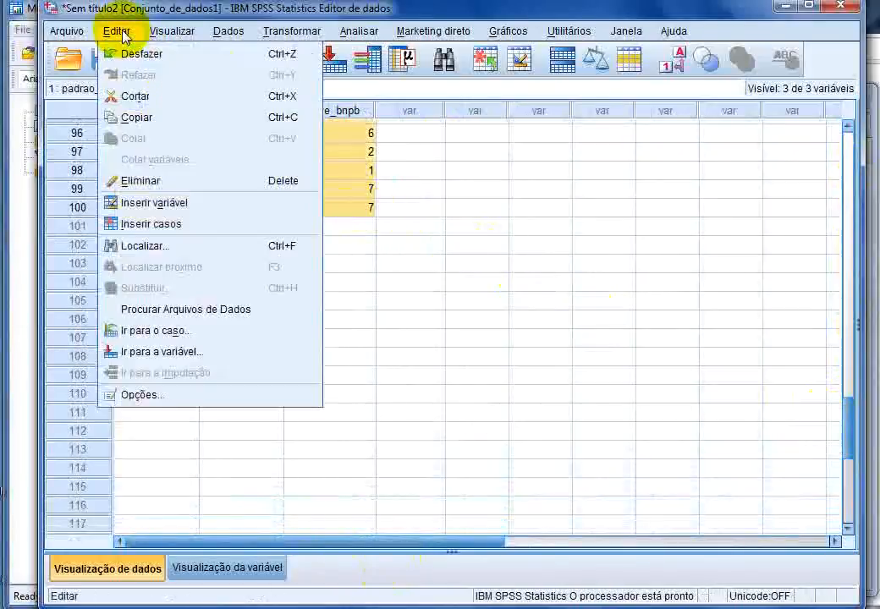
{"action": "left_click", "coordinate": [141, 118]}
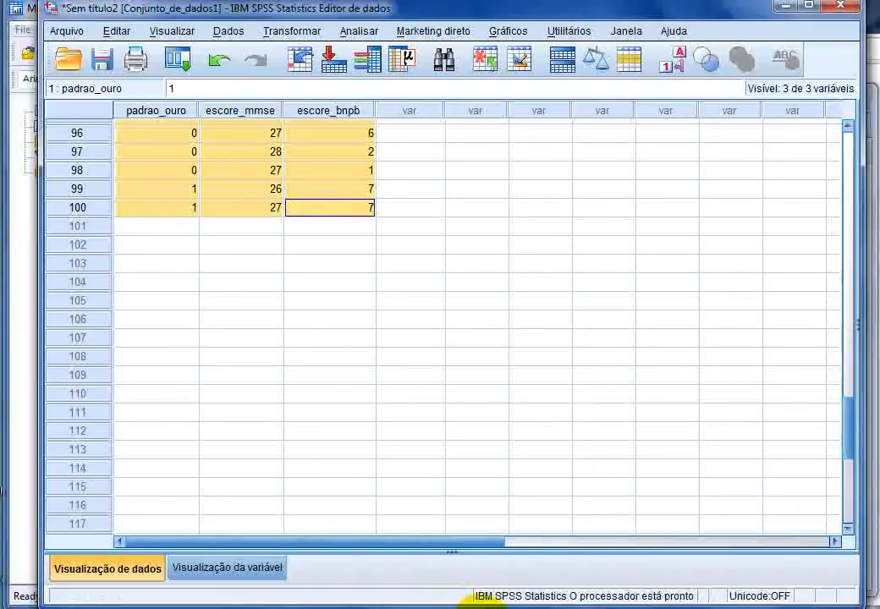
Switch to MedCalc and paste the copied values into the data sheet starting at cell A1
{"action": "mouse_move", "coordinate": [470, 603]}
{"action": "left_click", "coordinate": [493, 583]}
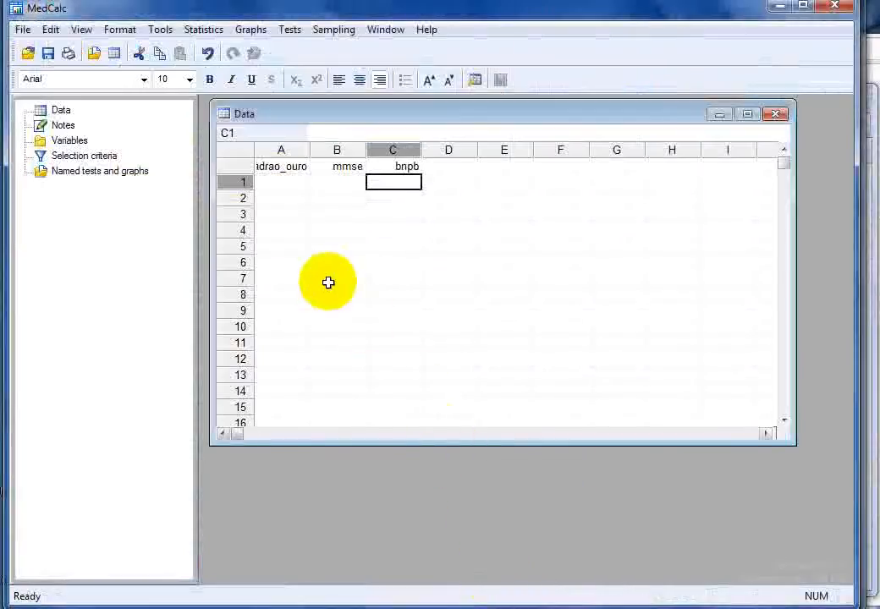
{"action": "left_click", "coordinate": [271, 184]}
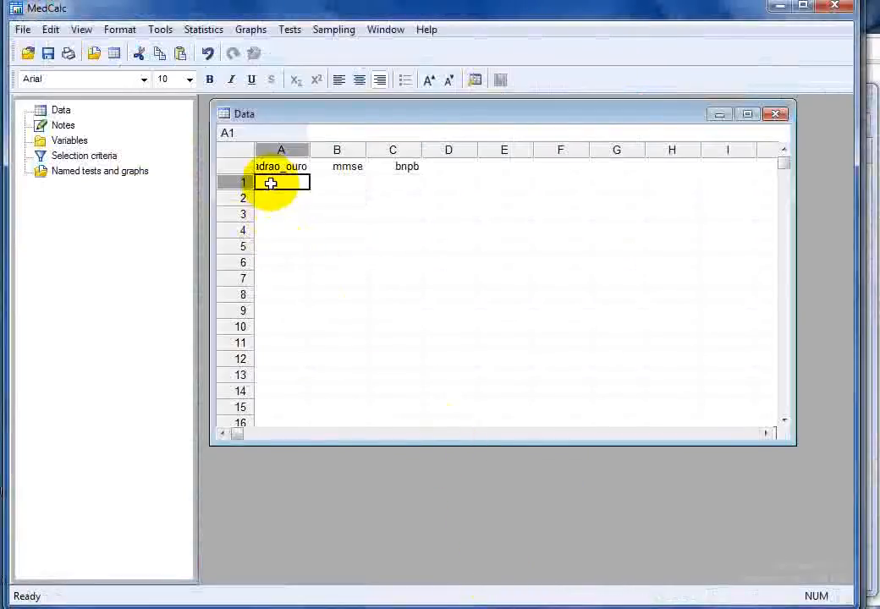
{"action": "left_click", "coordinate": [51, 29]}
{"action": "left_click", "coordinate": [78, 112]}
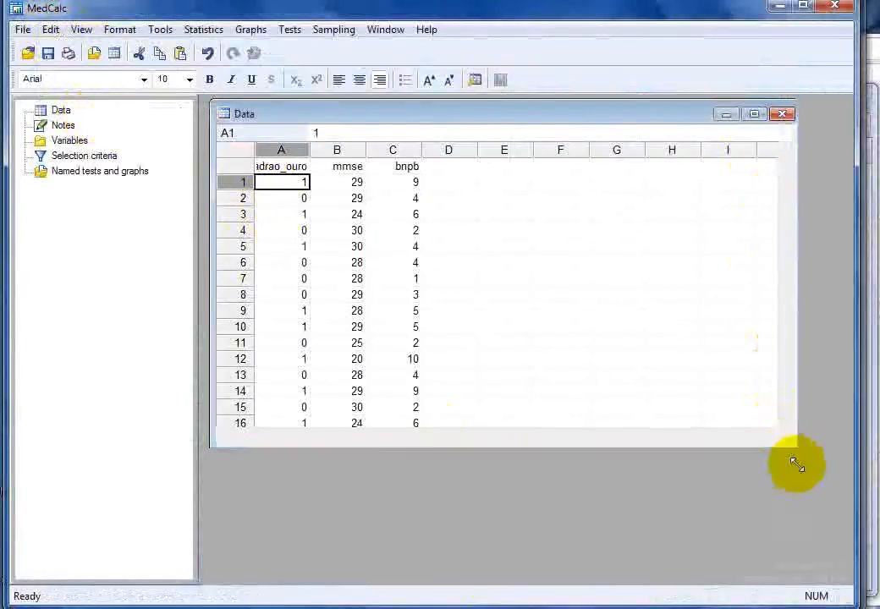
Enlarge the data sheet window and widen column A to fit the full padrao_ouro heading
{"action": "left_click_drag", "start_coordinate": [785, 447], "coordinate": [849, 498]}
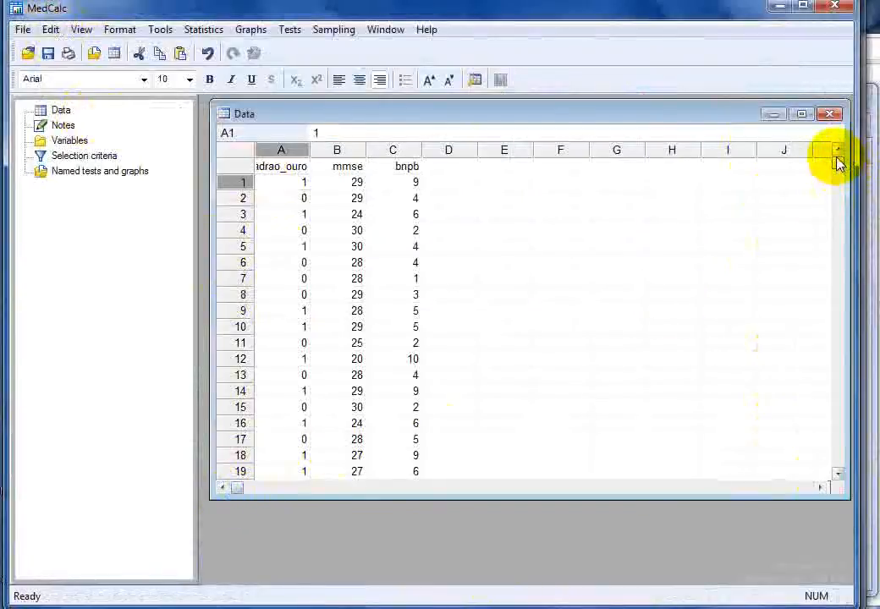
{"action": "left_click_drag", "start_coordinate": [308, 150], "coordinate": [328, 153]}
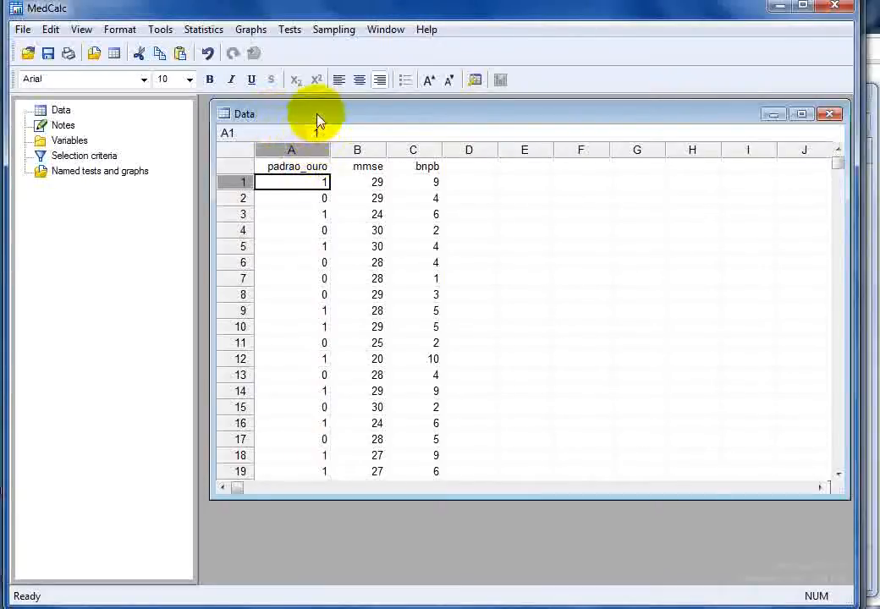
Switch to the browser and review the sensitivity and specificity reference PDFs, including the opening contents page of the landeira chapter
{"action": "left_click", "coordinate": [879, 96]}
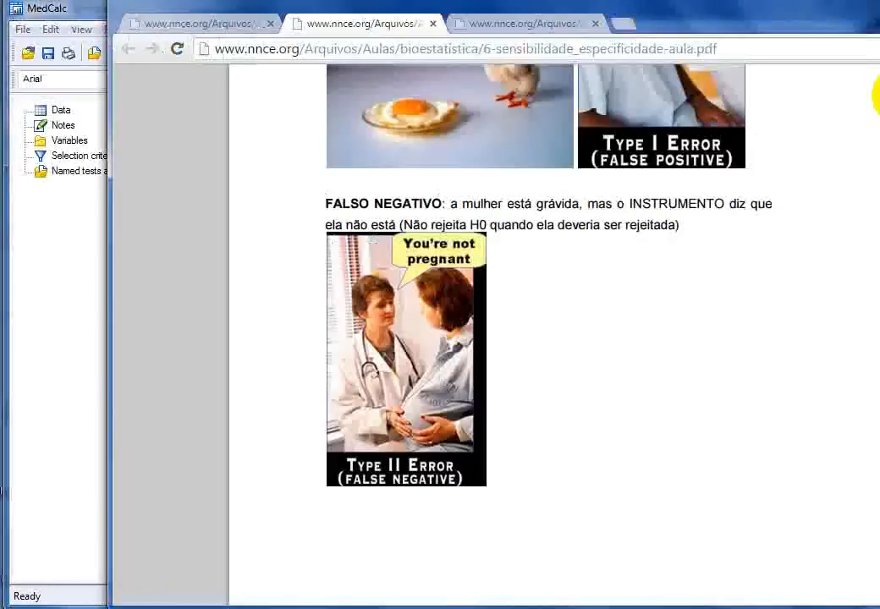
{"action": "left_click", "coordinate": [554, 25]}
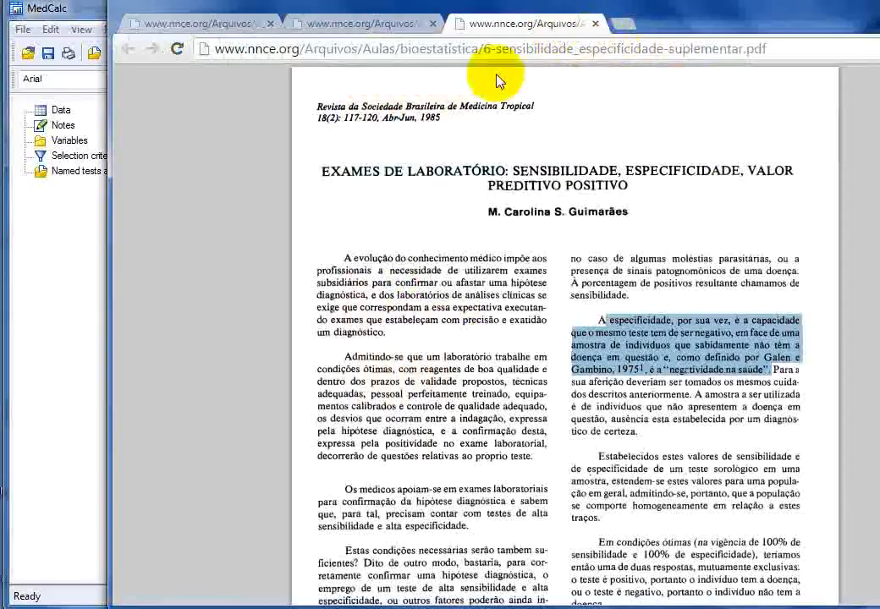
{"action": "left_click", "coordinate": [232, 24]}
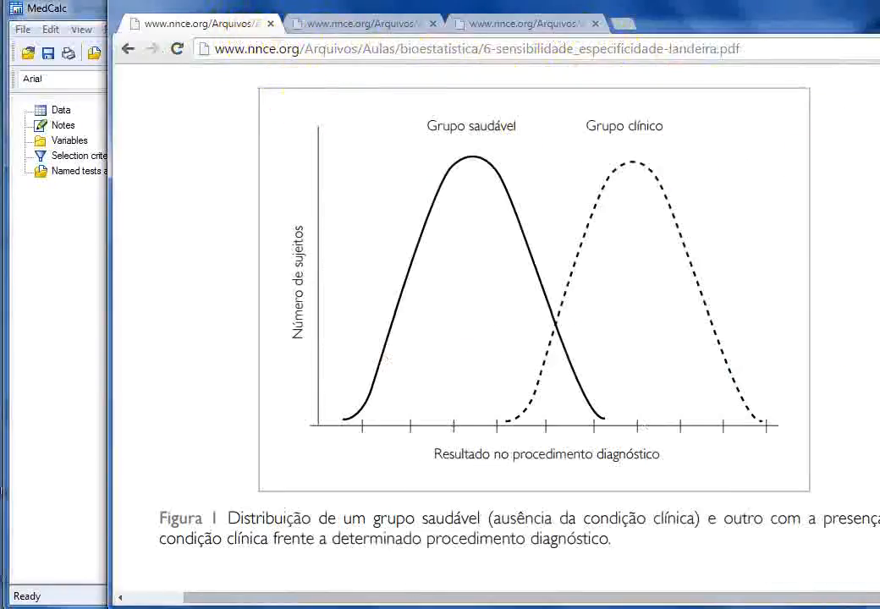
{"action": "scroll", "coordinate": [496, 330], "scroll_direction": "up", "scroll_amount": 20}
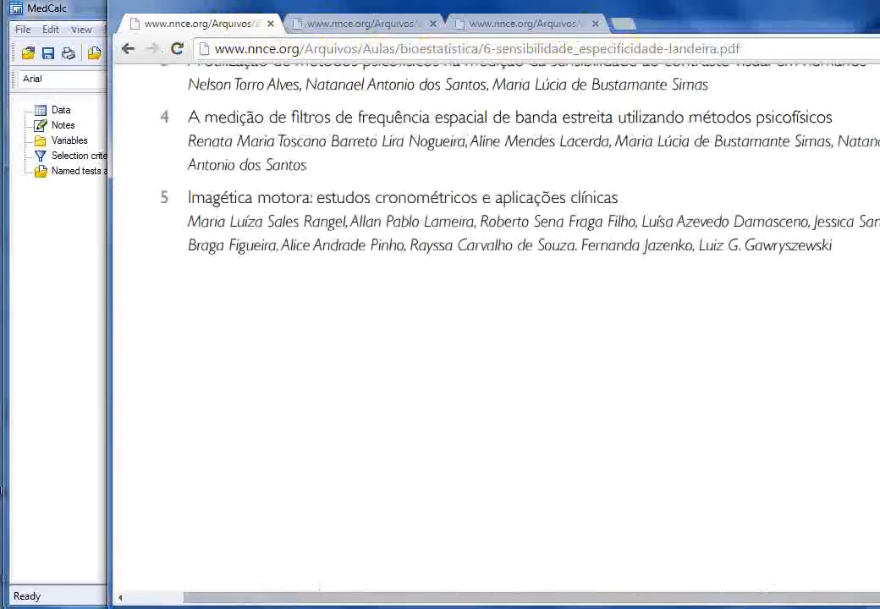
{"action": "scroll", "coordinate": [496, 330], "scroll_direction": "down", "scroll_amount": 1}
{"action": "scroll", "coordinate": [227, 355], "scroll_direction": "down", "scroll_amount": 10}
{"action": "scroll", "coordinate": [226, 356], "scroll_direction": "up", "scroll_amount": 5}
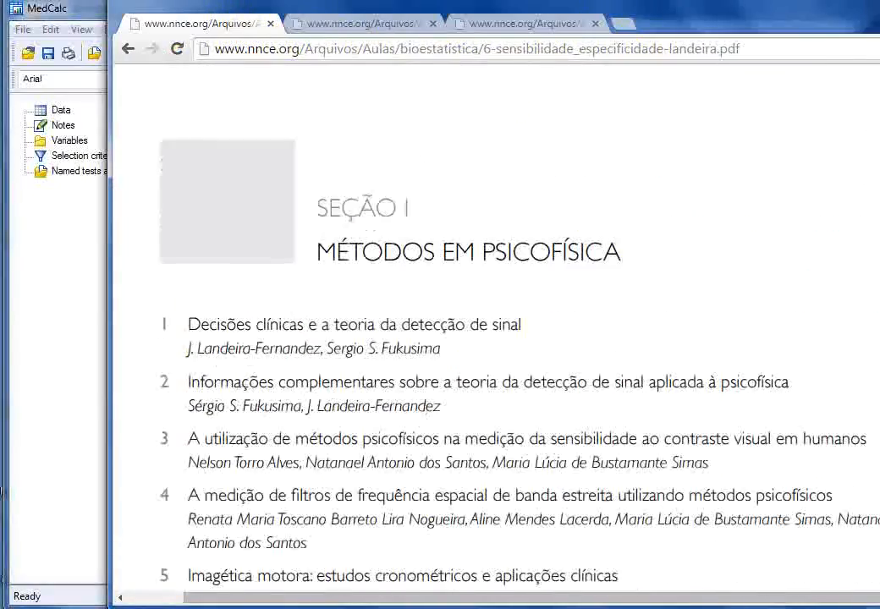
Review the landeira chapter down to Figure 1 on the healthy and clinical groups, and switch to Word to view the diagram of grouped children
{"action": "left_click_drag", "start_coordinate": [173, 348], "coordinate": [514, 351]}
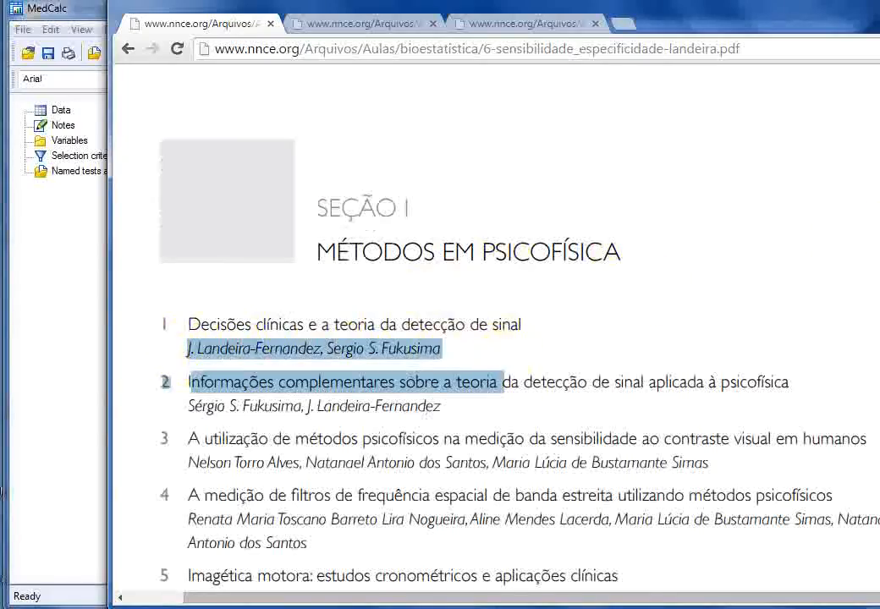
{"action": "scroll", "coordinate": [495, 339], "scroll_direction": "down", "scroll_amount": 20}
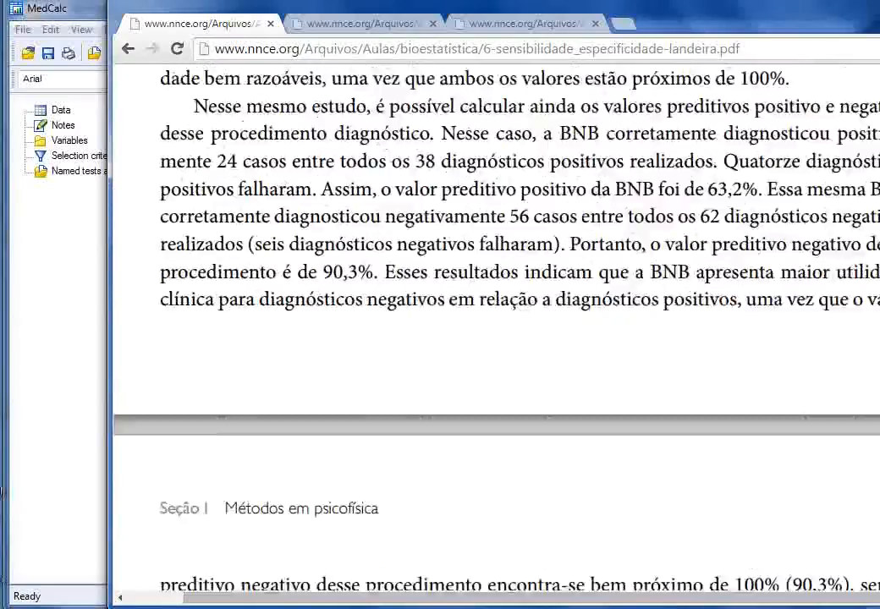
{"action": "scroll", "coordinate": [495, 339], "scroll_direction": "down", "scroll_amount": 20}
{"action": "scroll", "coordinate": [495, 339], "scroll_direction": "down", "scroll_amount": 10}
{"action": "scroll", "coordinate": [495, 339], "scroll_direction": "up", "scroll_amount": 5}
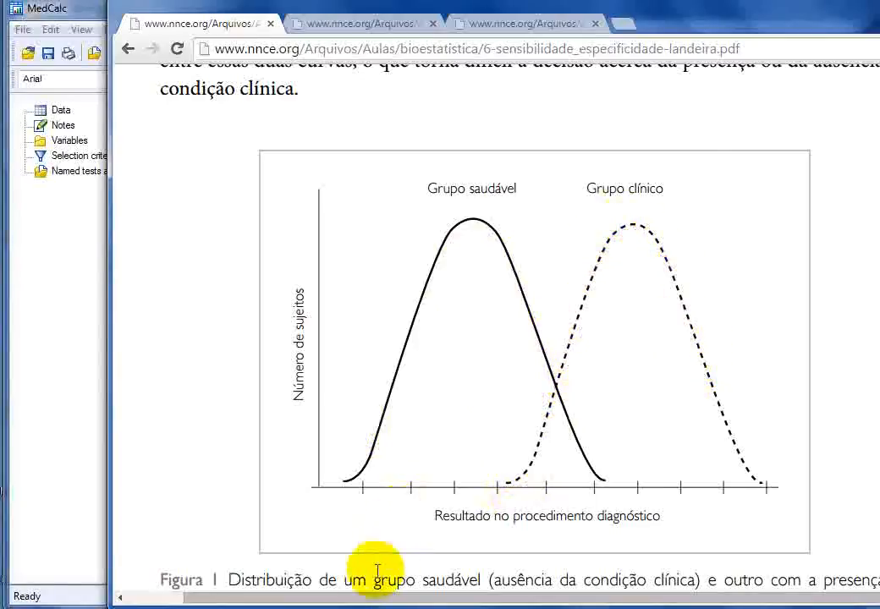
{"action": "left_click", "coordinate": [351, 608]}
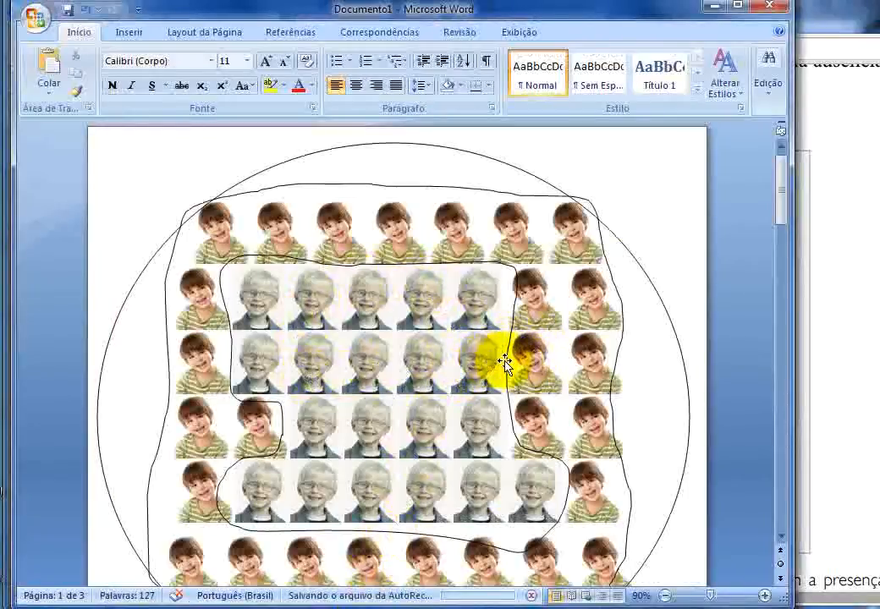
{"action": "left_click_drag", "start_coordinate": [536, 362], "coordinate": [456, 366]}
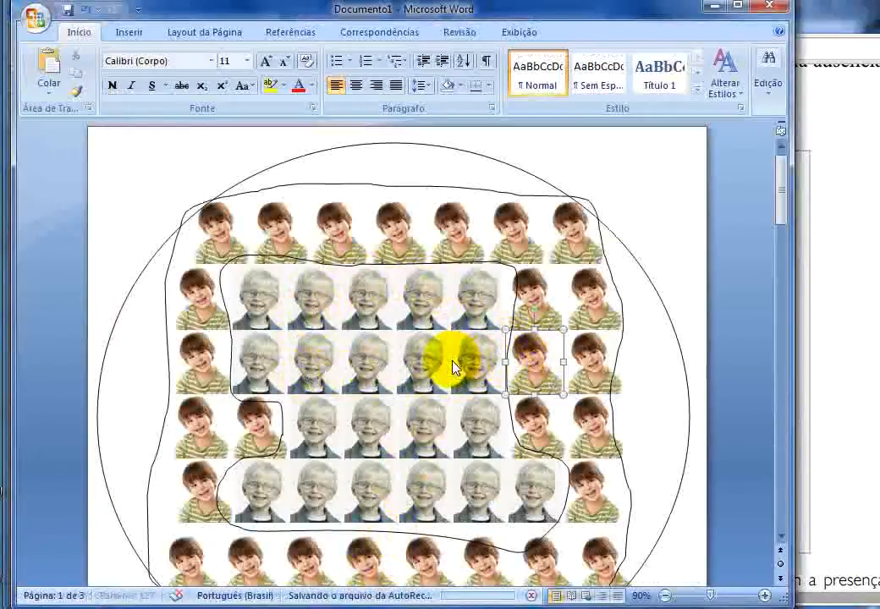
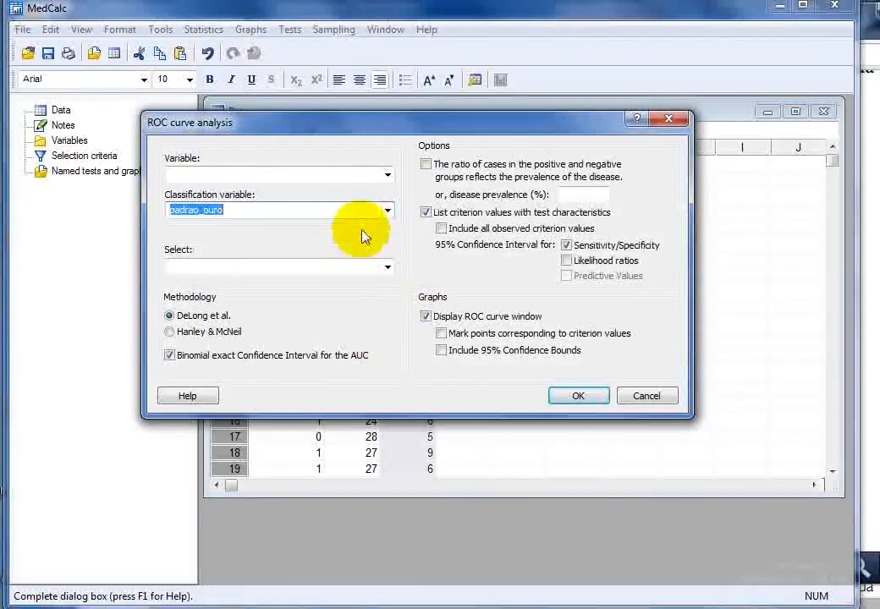
Run the MedCalc ROC curve analysis with mmse as the variable and padrao_ouro as the classification variable
{"action": "left_click", "coordinate": [387, 174]}
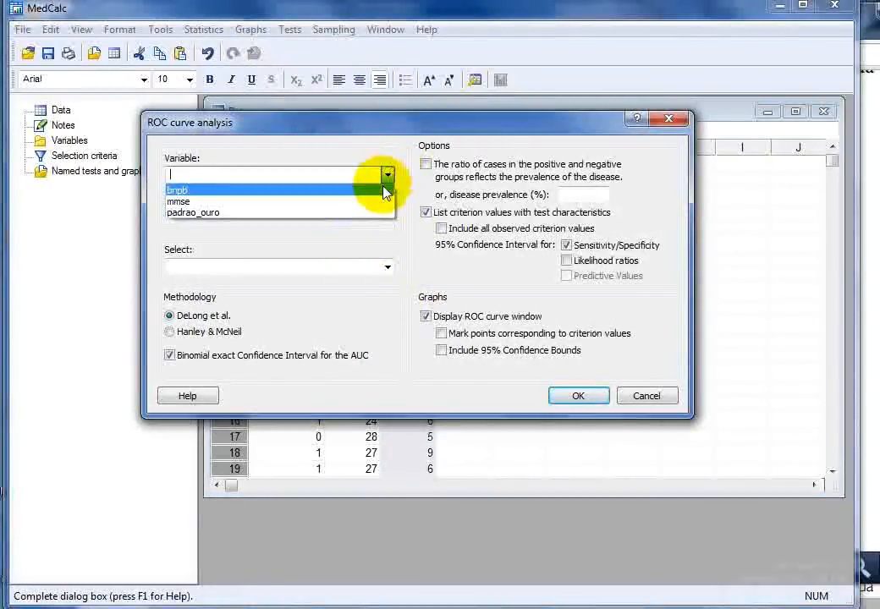
{"action": "left_click", "coordinate": [387, 202]}
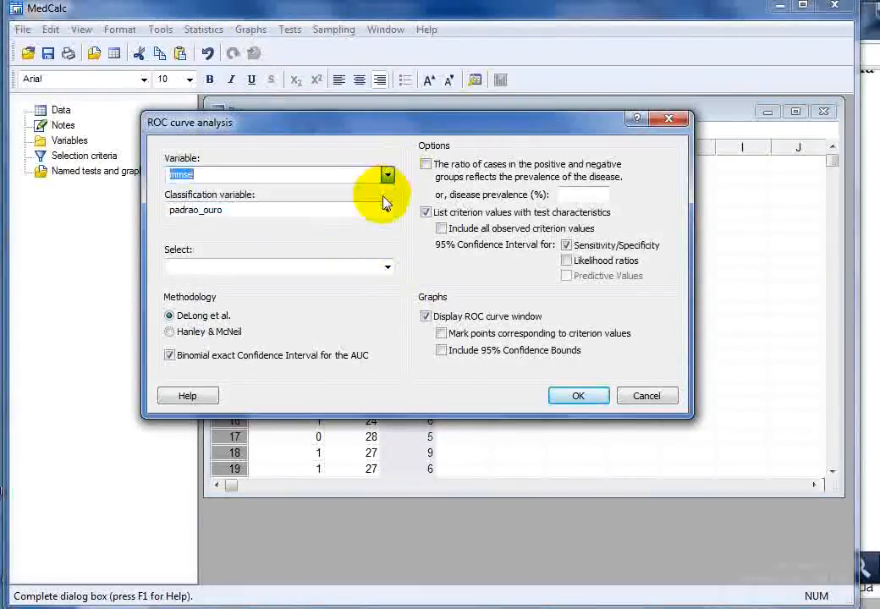
{"action": "left_click", "coordinate": [569, 398]}
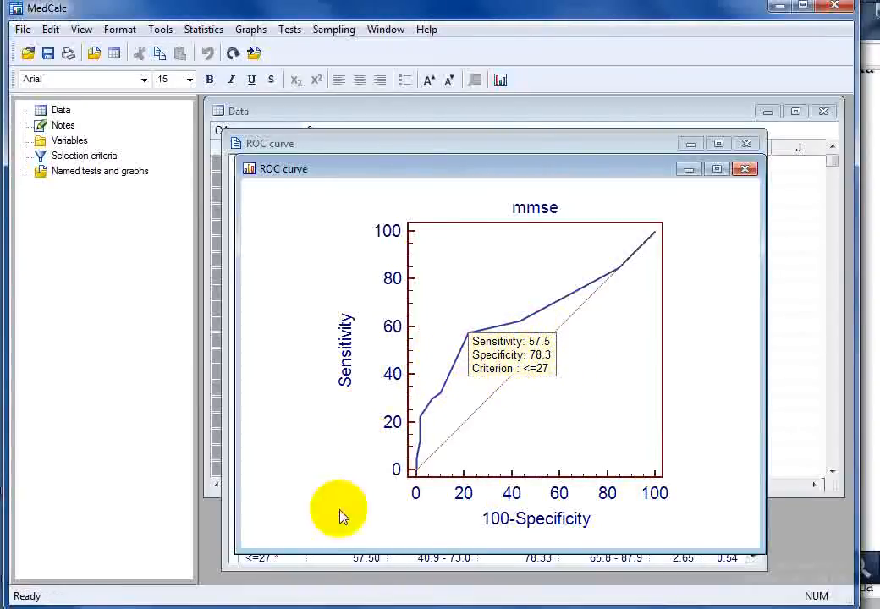
Switch to the SPSS output, find the escore_mmse ROC curve, and compare it with the mmse curve in MedCalc
{"action": "mouse_move", "coordinate": [285, 601]}
{"action": "left_click", "coordinate": [354, 560]}
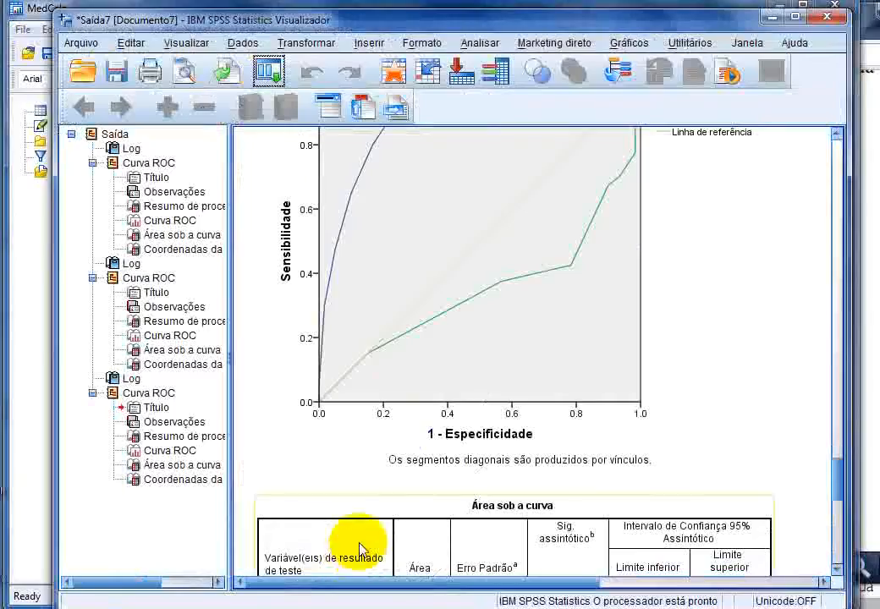
{"action": "scroll", "coordinate": [413, 413], "scroll_direction": "up", "scroll_amount": 12}
{"action": "scroll", "coordinate": [420, 405], "scroll_direction": "up", "scroll_amount": 3}
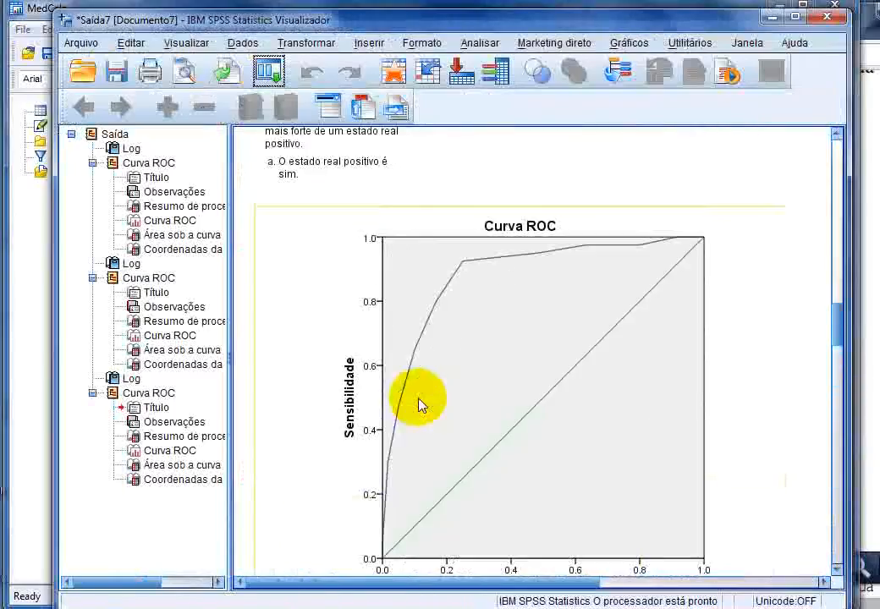
{"action": "scroll", "coordinate": [420, 405], "scroll_direction": "down", "scroll_amount": 15}
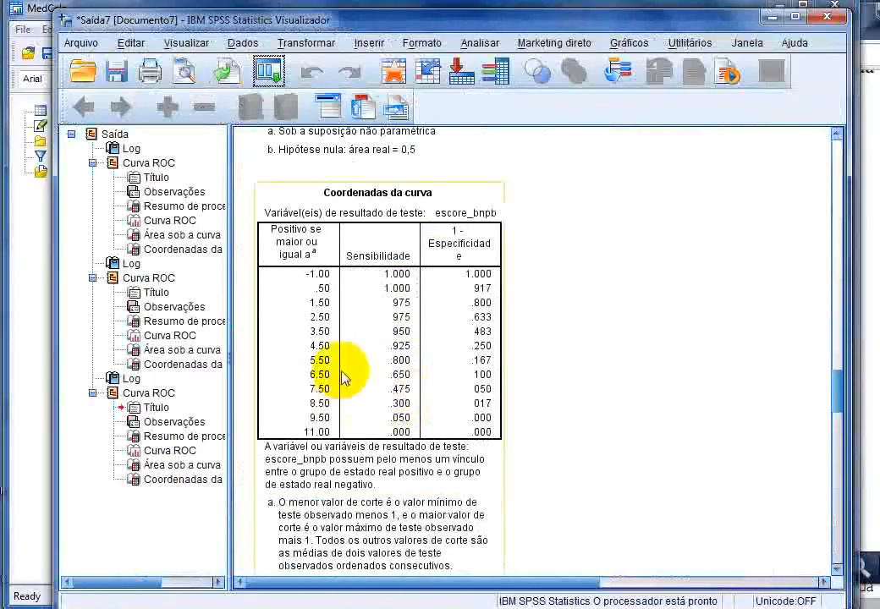
{"action": "scroll", "coordinate": [570, 380], "scroll_direction": "up", "scroll_amount": 8}
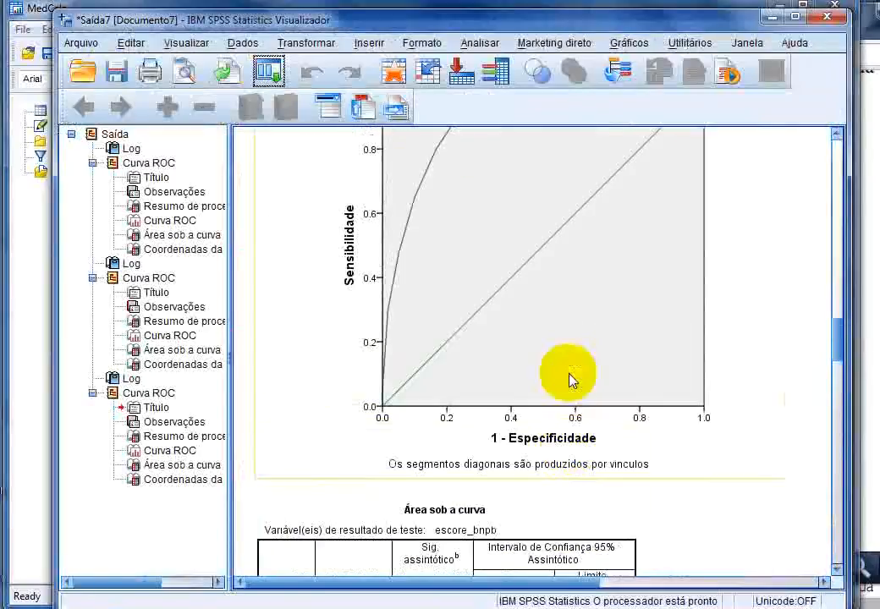
{"action": "scroll", "coordinate": [570, 380], "scroll_direction": "up", "scroll_amount": 5}
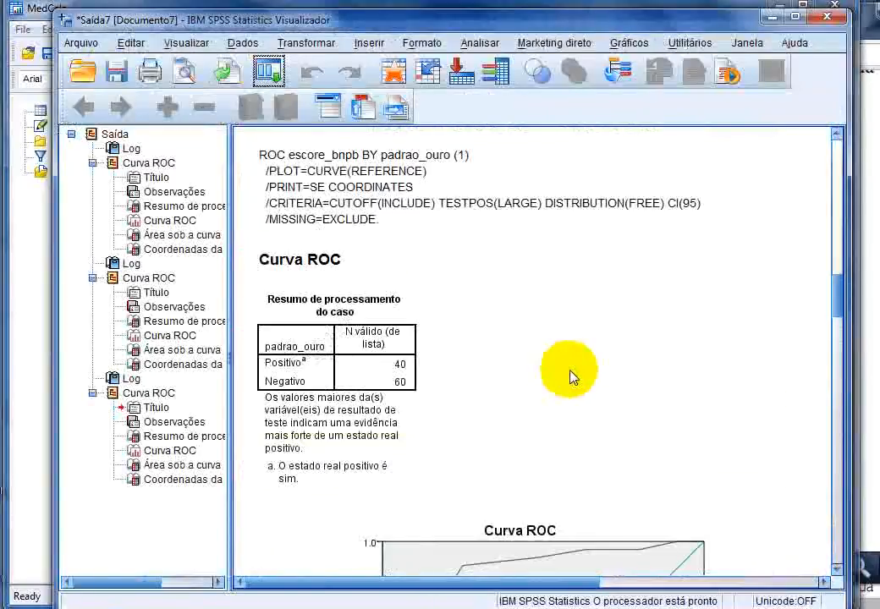
{"action": "scroll", "coordinate": [569, 377], "scroll_direction": "down", "scroll_amount": 15}
{"action": "scroll", "coordinate": [571, 378], "scroll_direction": "up", "scroll_amount": 12}
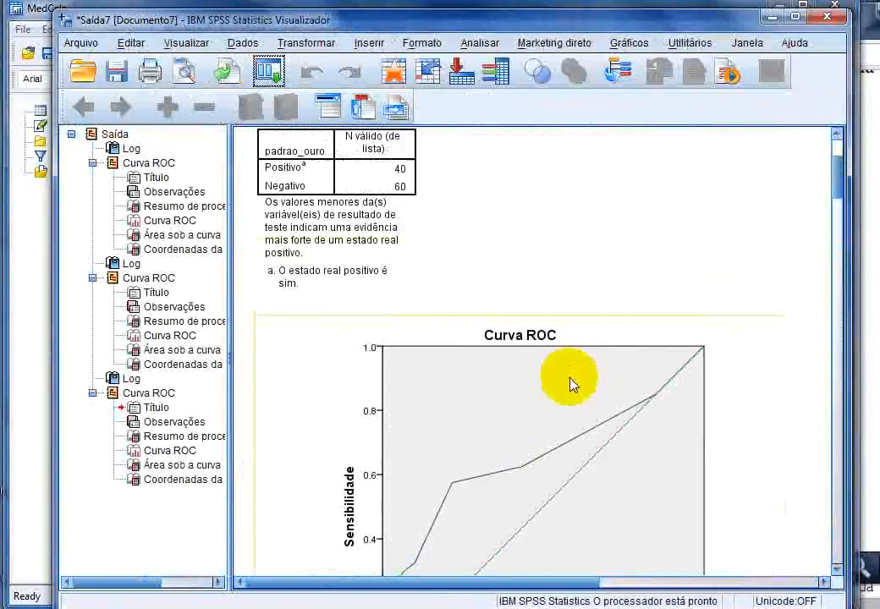
{"action": "scroll", "coordinate": [569, 383], "scroll_direction": "down", "scroll_amount": 6}
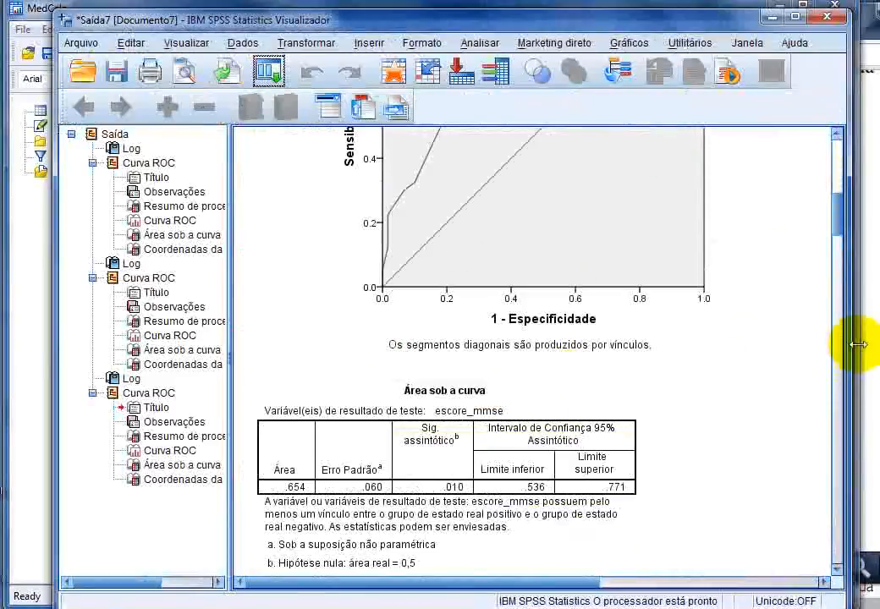
{"action": "left_click_drag", "start_coordinate": [701, 21], "coordinate": [561, 27]}
{"action": "scroll", "coordinate": [569, 254], "scroll_direction": "up", "scroll_amount": 6}
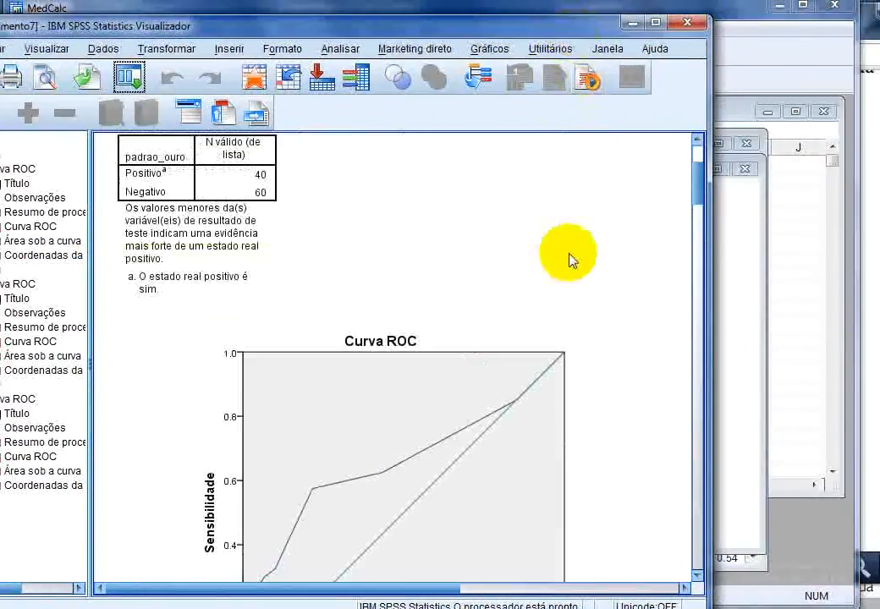
{"action": "left_click", "coordinate": [752, 308]}
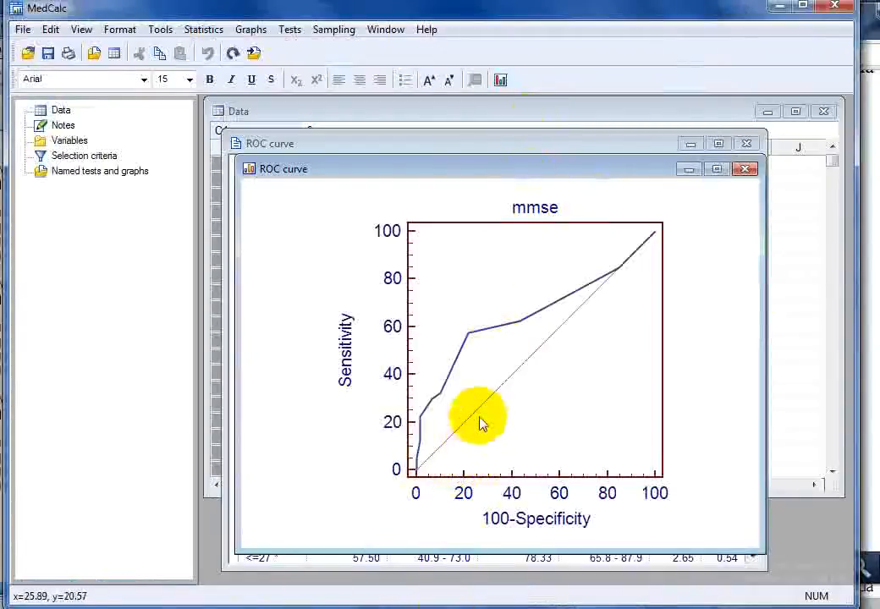
Examine the mmse ROC report, focusing on the significance level and the marked <=27 row of the criterion table
{"action": "left_click", "coordinate": [579, 144]}
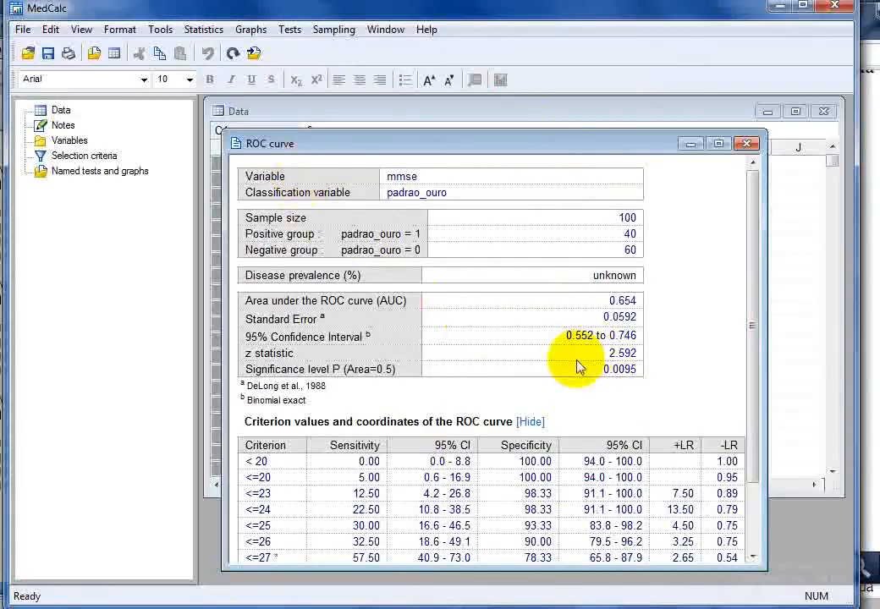
{"action": "double_click", "coordinate": [606, 373]}
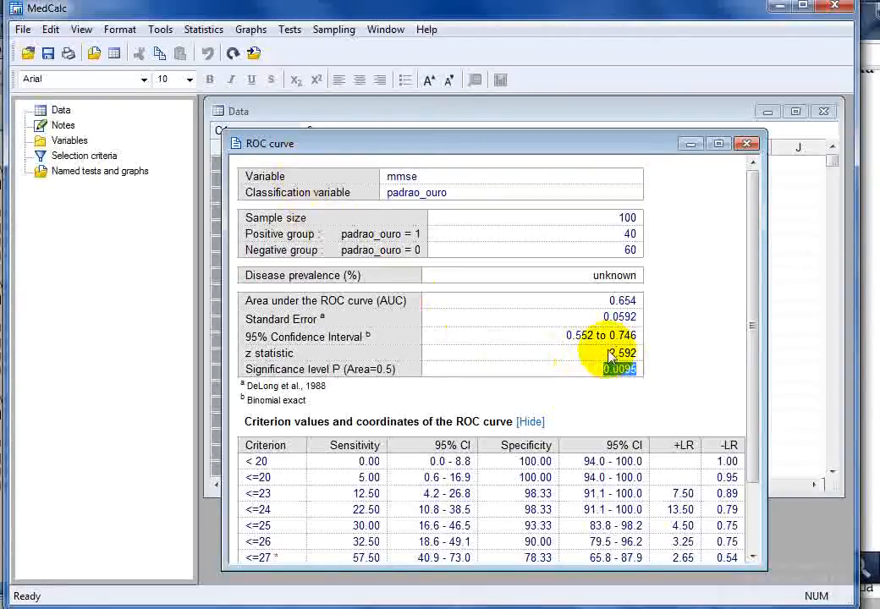
{"action": "scroll", "coordinate": [554, 277], "scroll_direction": "down", "scroll_amount": 3}
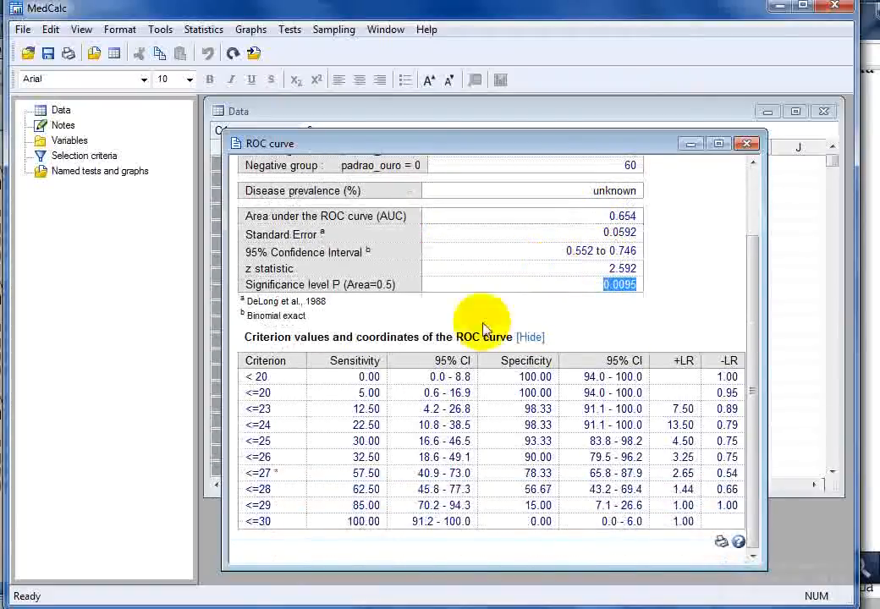
{"action": "left_click_drag", "start_coordinate": [248, 474], "coordinate": [728, 471]}
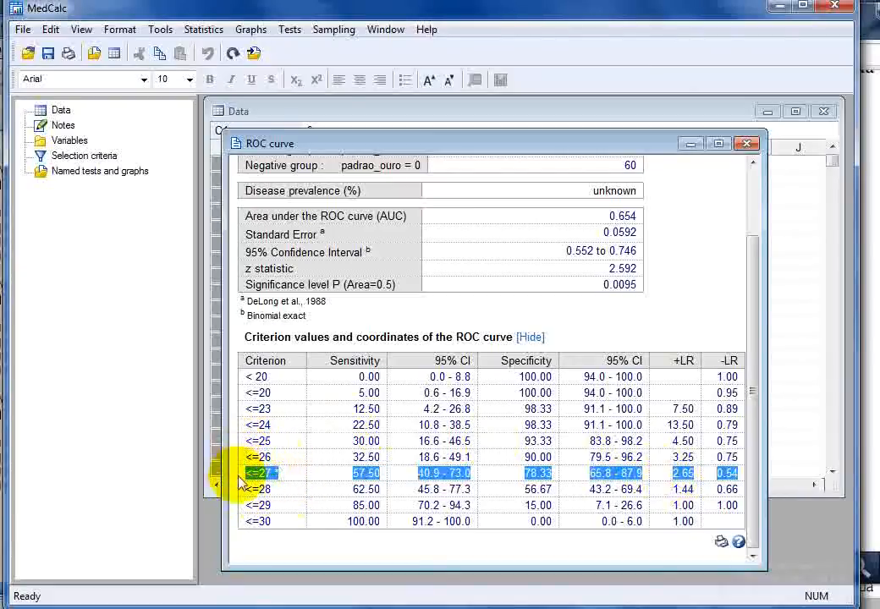
{"action": "scroll", "coordinate": [277, 470], "scroll_direction": "up", "scroll_amount": 3}
{"action": "scroll", "coordinate": [281, 462], "scroll_direction": "down", "scroll_amount": 3}
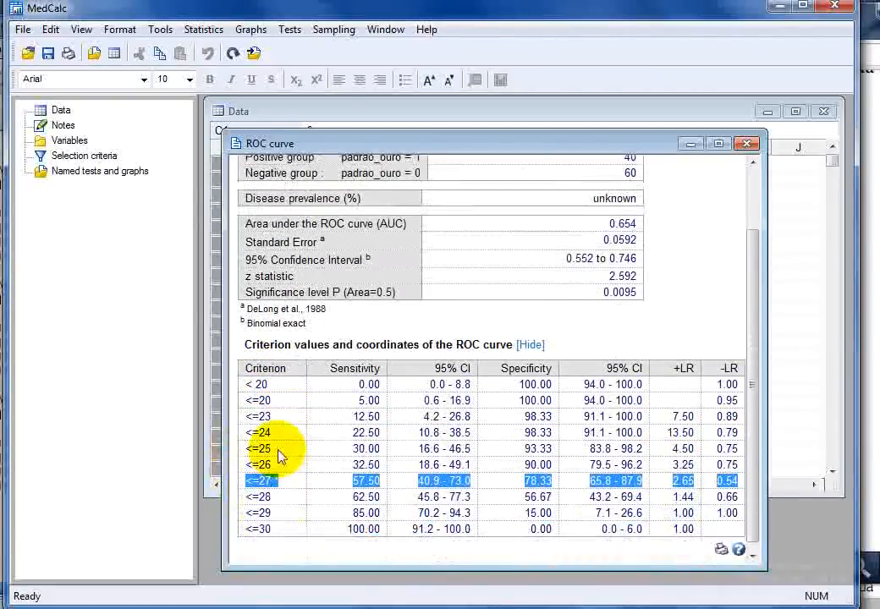
{"action": "scroll", "coordinate": [281, 457], "scroll_direction": "down", "scroll_amount": 1}
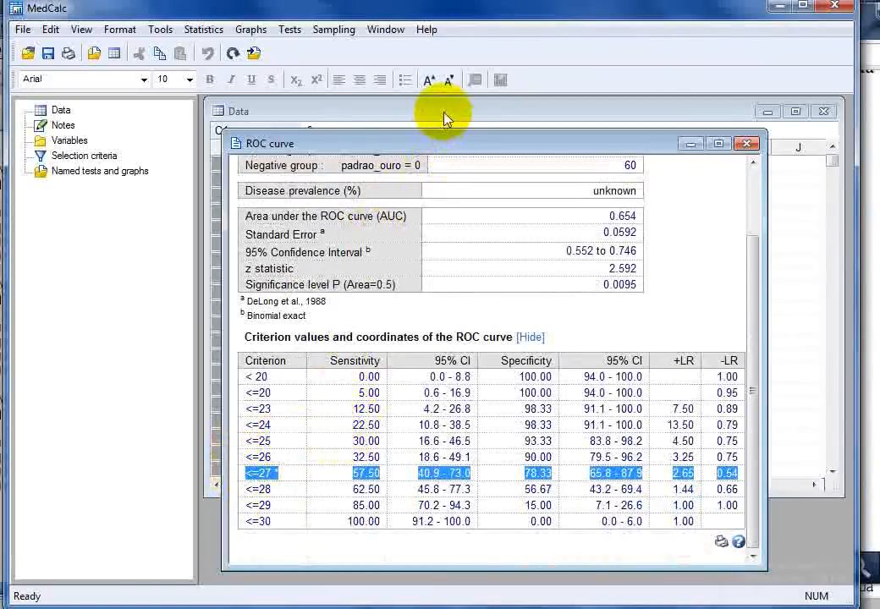
Clear the mmse report and plot out of the way and run a ROC curve analysis of bnpb classified by padrao_ouro
{"action": "left_click", "coordinate": [691, 144]}
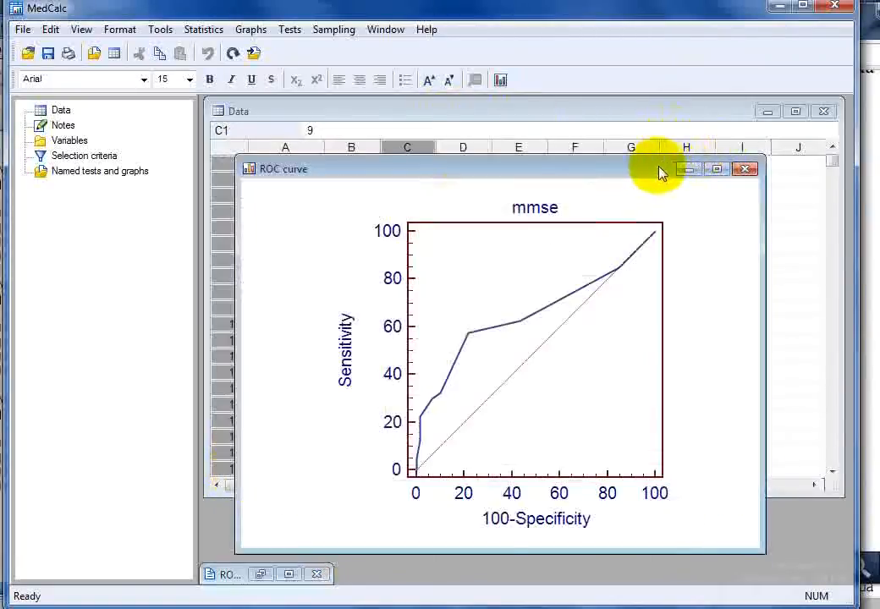
{"action": "left_click_drag", "start_coordinate": [661, 173], "coordinate": [723, 172]}
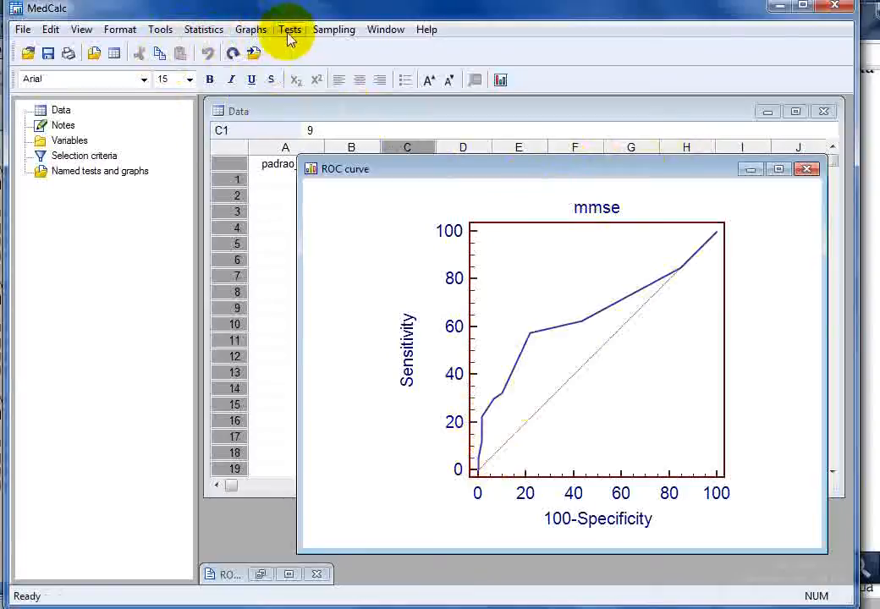
{"action": "left_click", "coordinate": [204, 29]}
{"action": "mouse_move", "coordinate": [304, 354]}
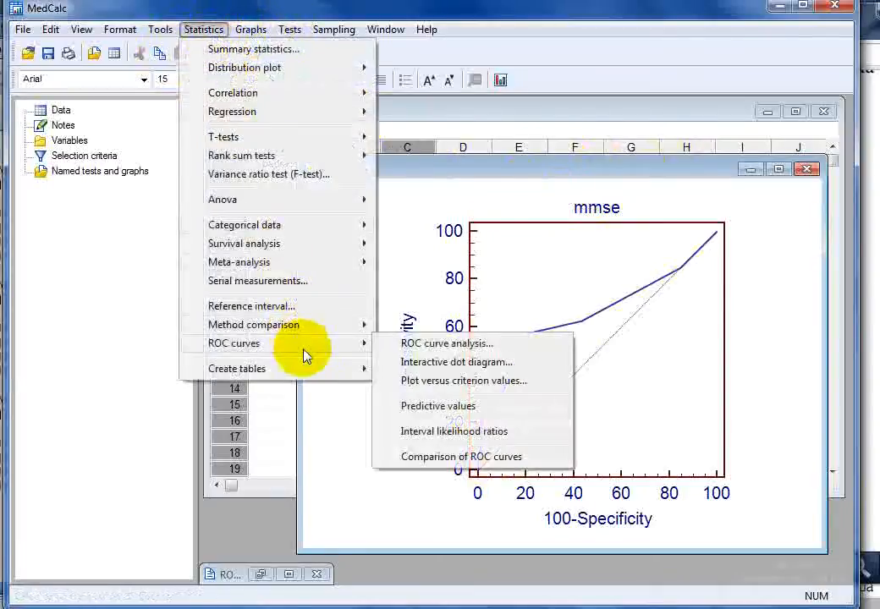
{"action": "left_click", "coordinate": [403, 344]}
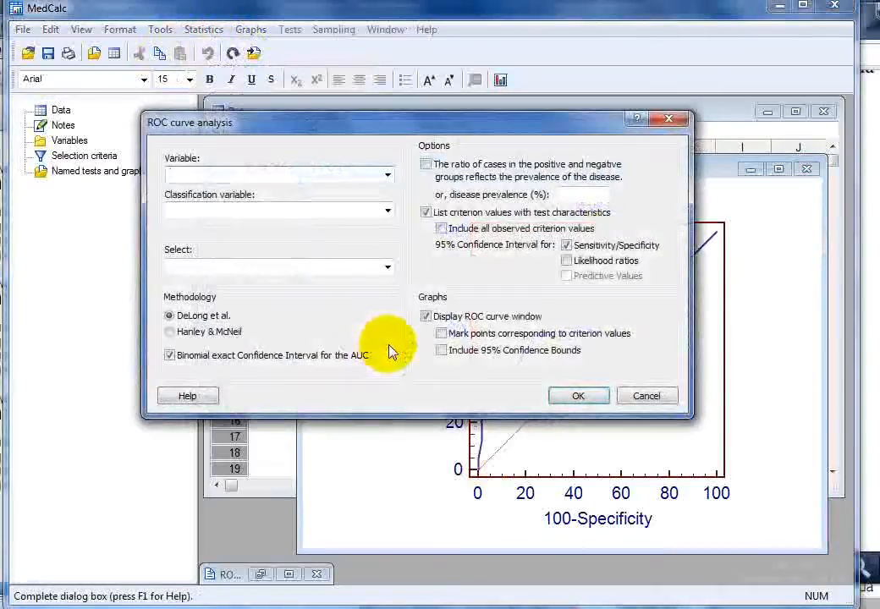
{"action": "left_click", "coordinate": [387, 210]}
{"action": "left_click", "coordinate": [348, 250]}
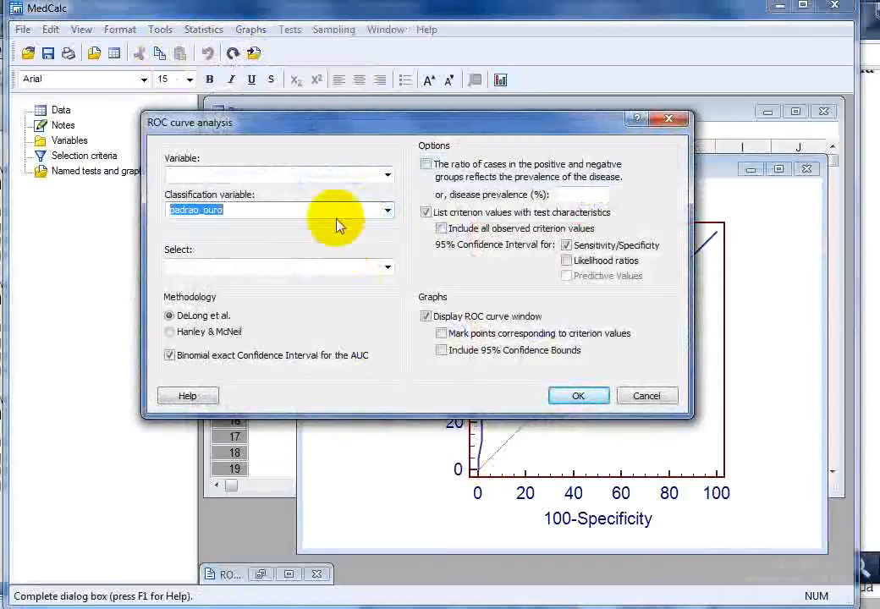
{"action": "left_click", "coordinate": [378, 176]}
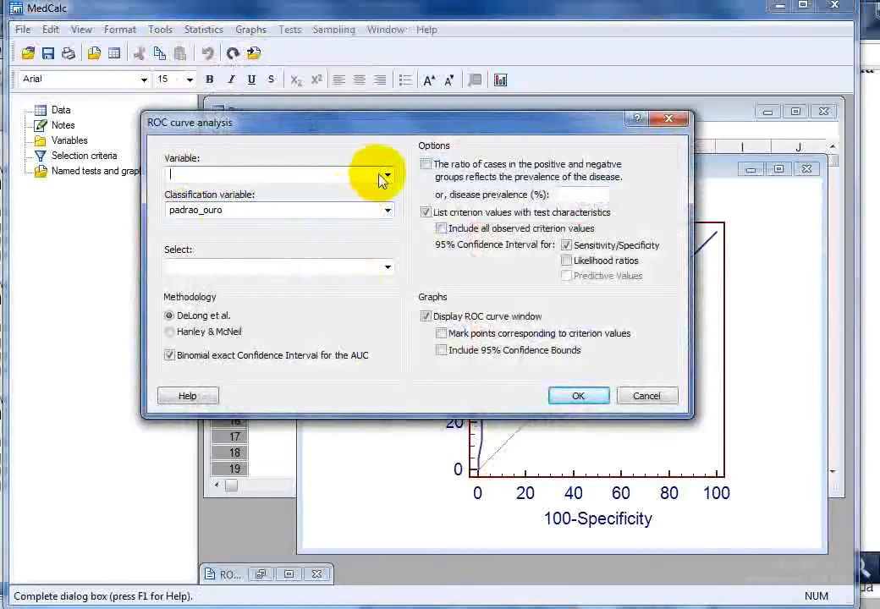
{"action": "left_click", "coordinate": [385, 176]}
{"action": "left_click", "coordinate": [320, 191]}
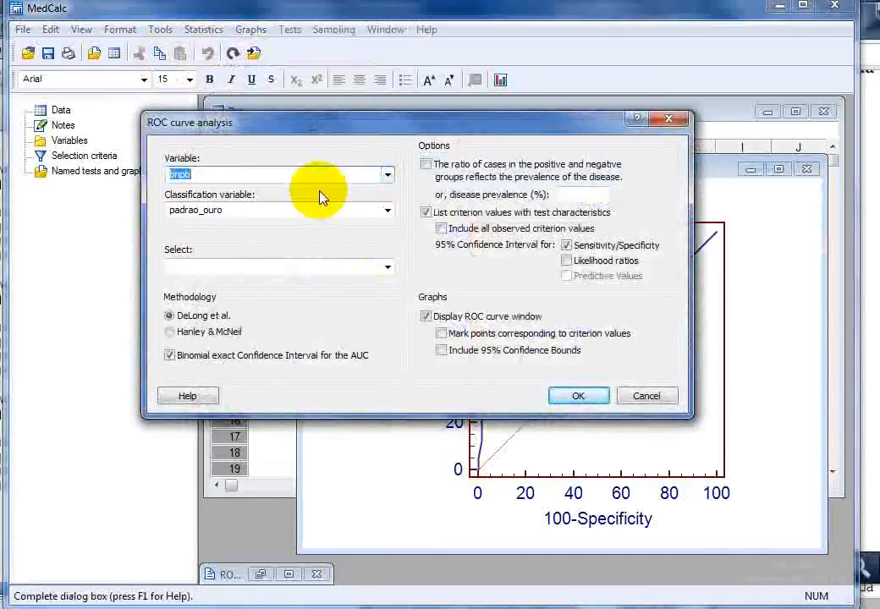
{"action": "left_click", "coordinate": [578, 396]}
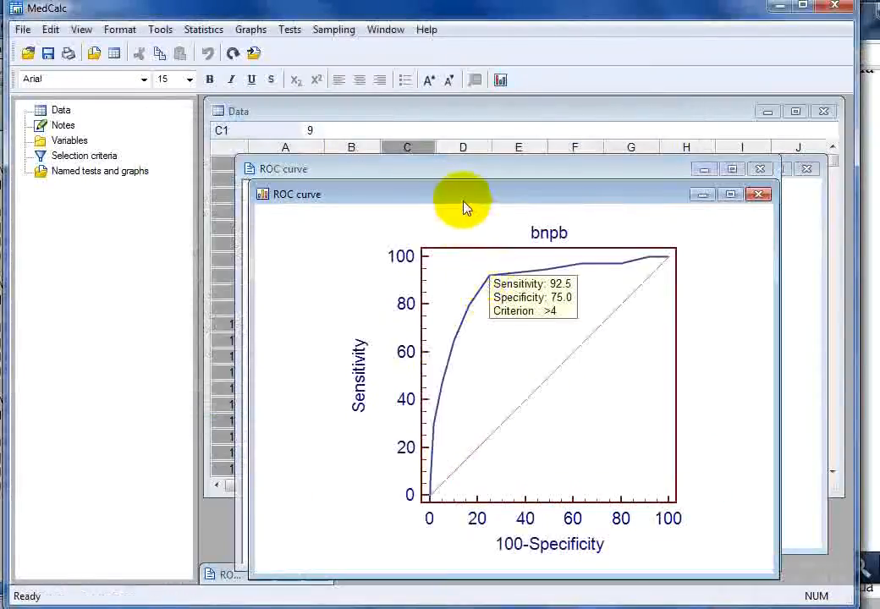
Reposition the bnpb ROC plot window to uncover part of the bnpb report behind it
{"action": "left_click_drag", "start_coordinate": [464, 208], "coordinate": [430, 138]}
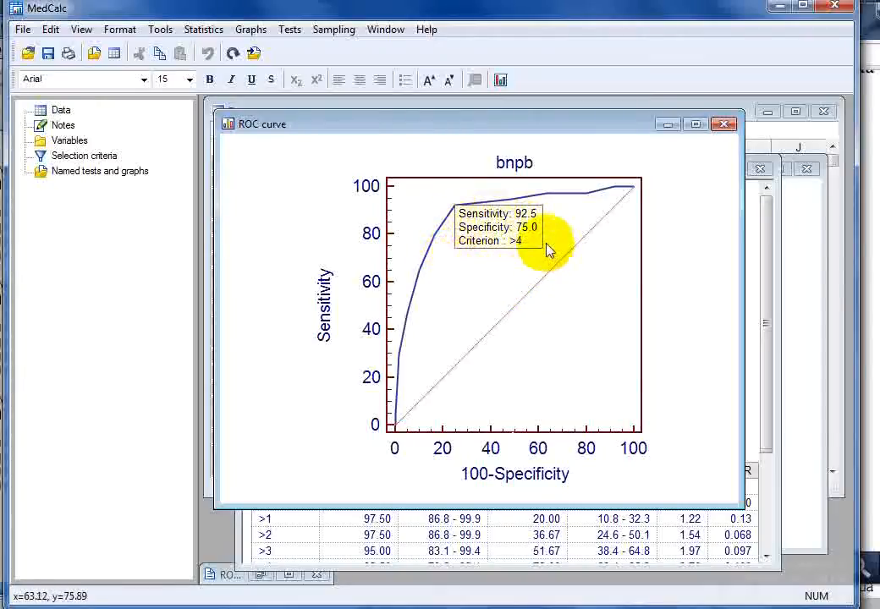
{"action": "left_click_drag", "start_coordinate": [519, 130], "coordinate": [539, 172]}
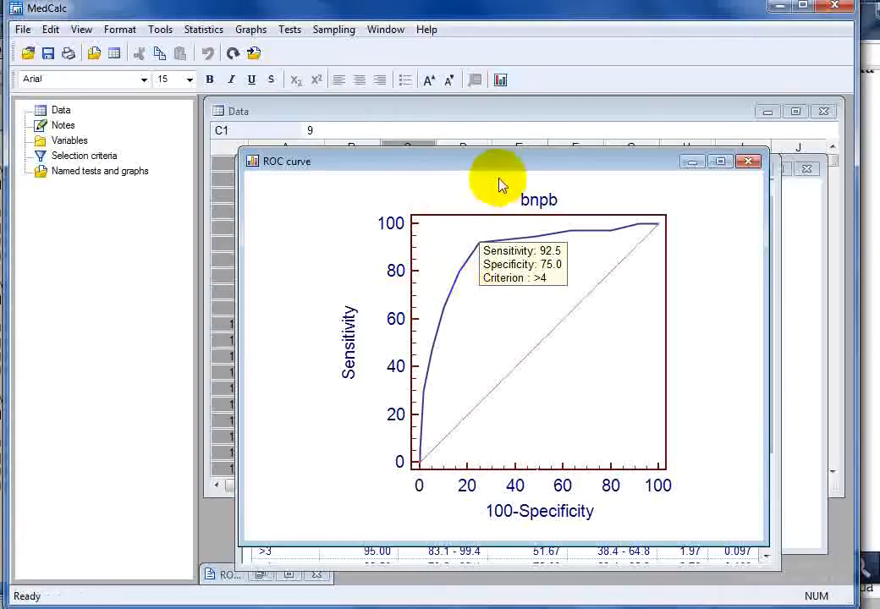
{"action": "left_click_drag", "start_coordinate": [506, 163], "coordinate": [560, 147]}
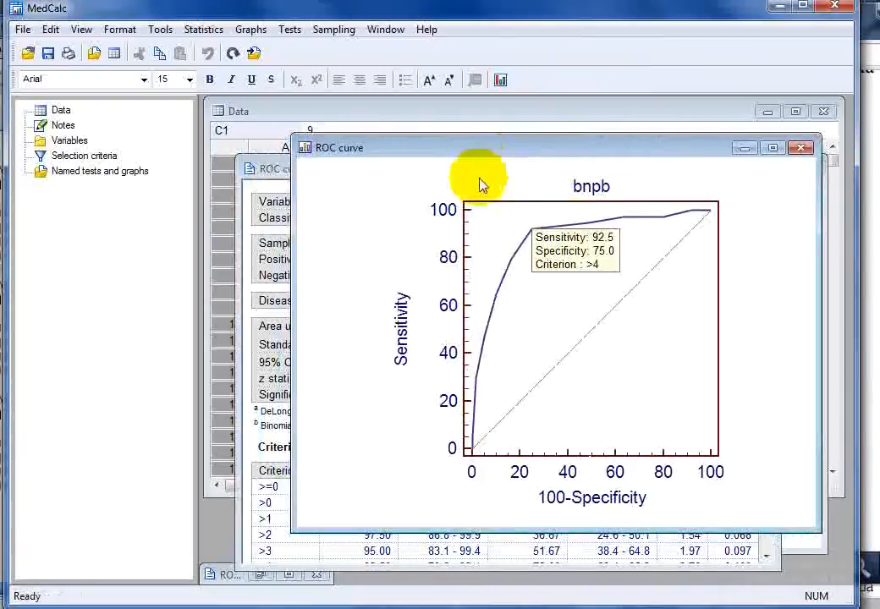
Restore the minimized mmse ROC report to view its criterion table, and minimize the report again
{"action": "left_click", "coordinate": [256, 576]}
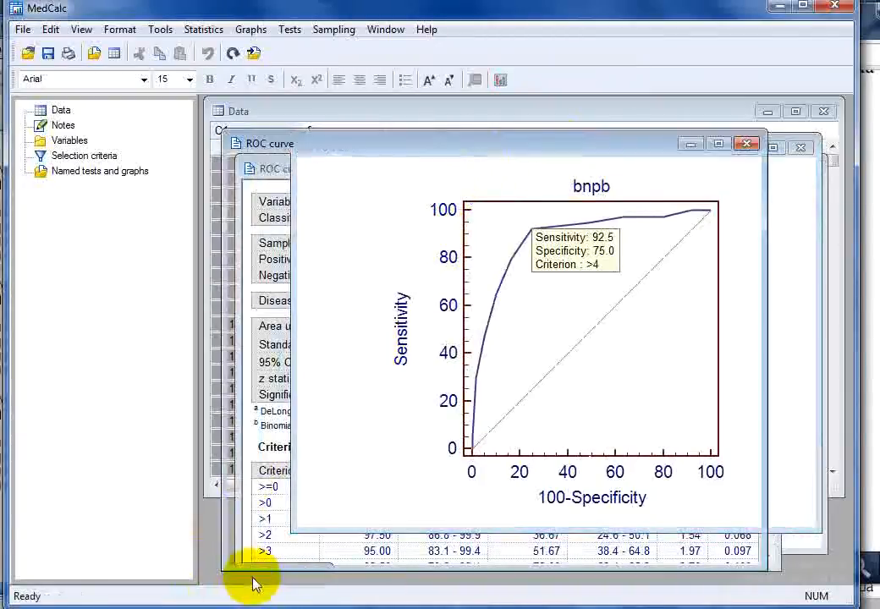
{"action": "scroll", "coordinate": [343, 415], "scroll_direction": "down", "scroll_amount": 5}
{"action": "left_click", "coordinate": [692, 145]}
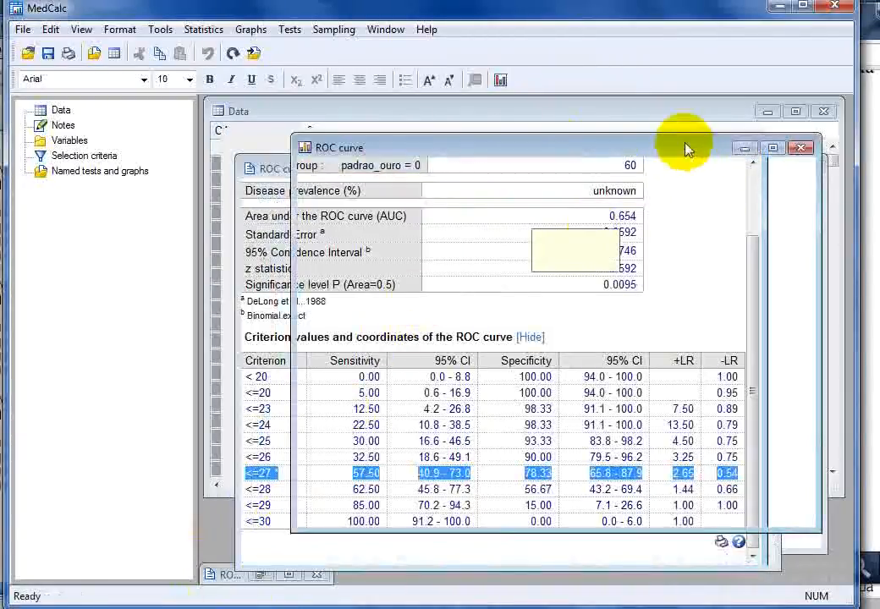
Minimize the bnpb ROC report and arrange the mmse and bnpb ROC plots side by side
{"action": "left_click_drag", "start_coordinate": [684, 154], "coordinate": [736, 159]}
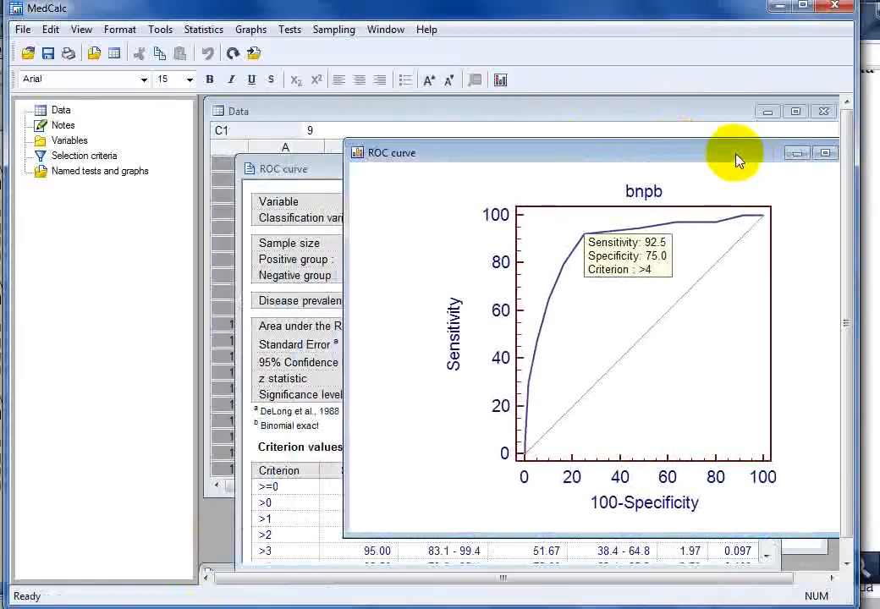
{"action": "left_click", "coordinate": [326, 175]}
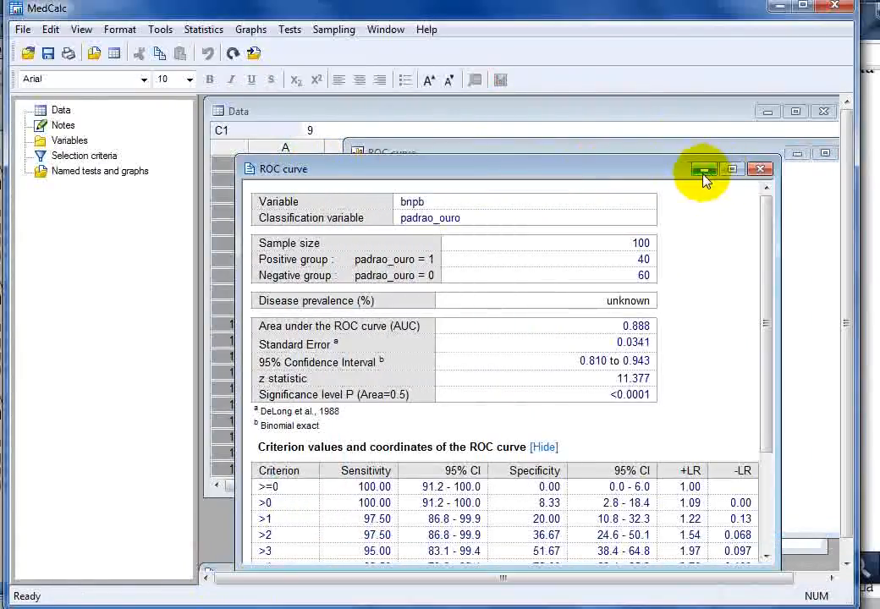
{"action": "left_click", "coordinate": [702, 172]}
{"action": "left_click", "coordinate": [336, 170]}
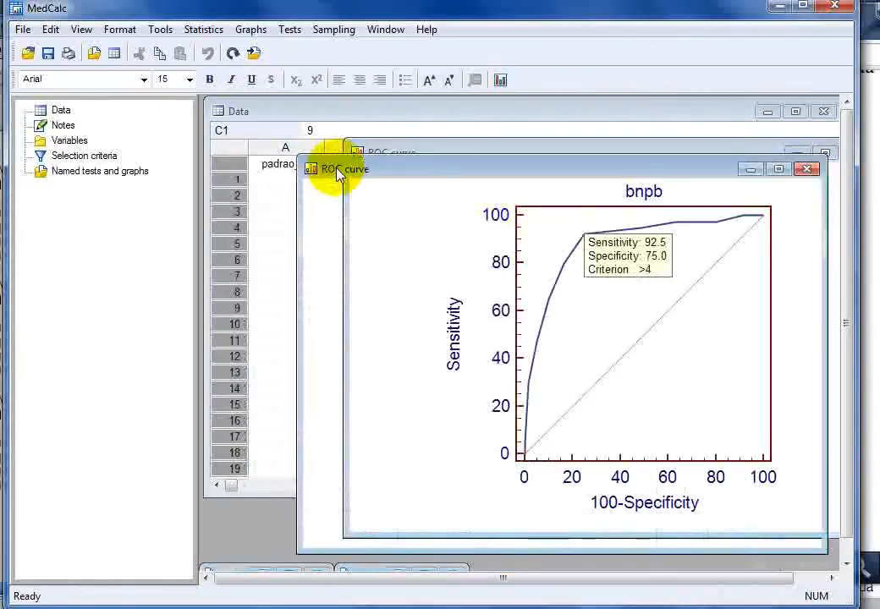
{"action": "left_click_drag", "start_coordinate": [466, 172], "coordinate": [359, 161]}
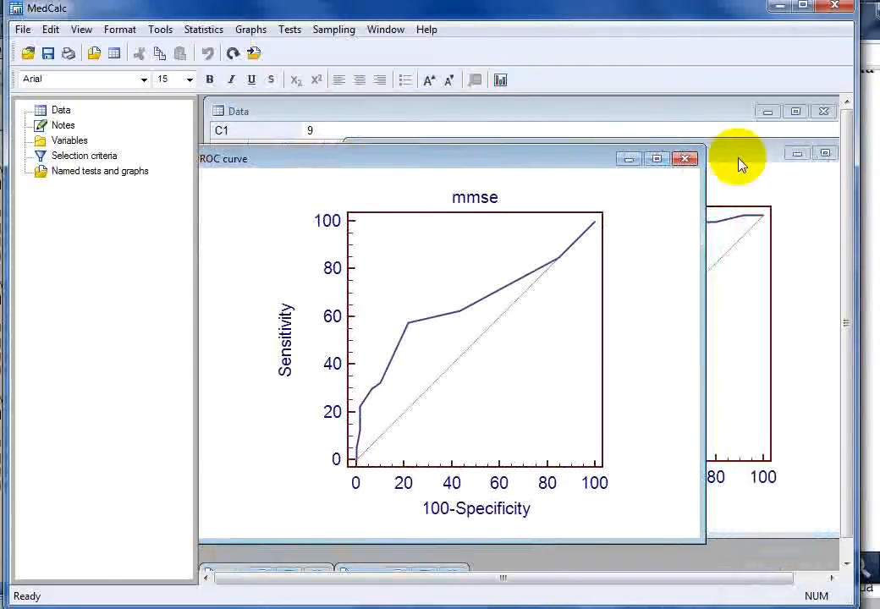
{"action": "left_click_drag", "start_coordinate": [739, 165], "coordinate": [218, 160]}
{"action": "left_click", "coordinate": [709, 169]}
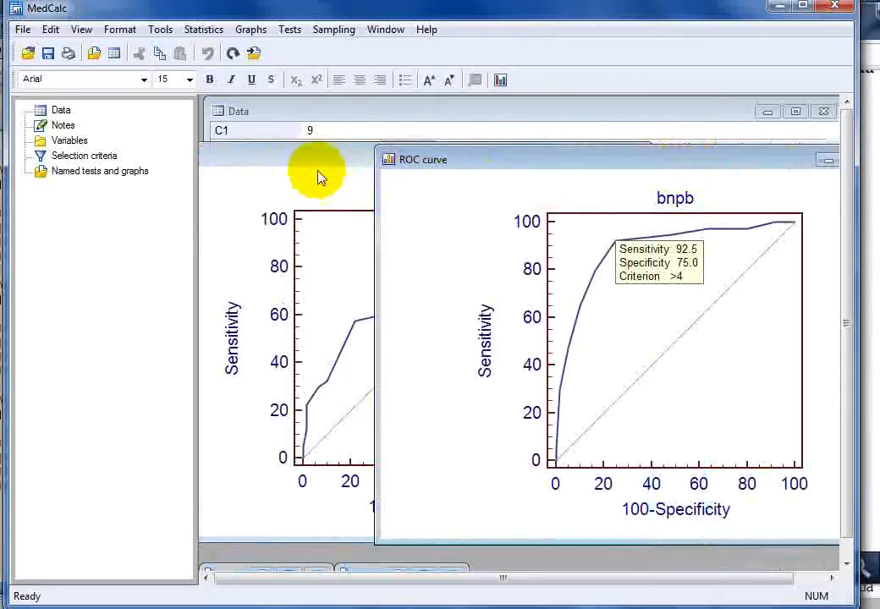
Run a Comparison of ROC curves for bnpb and mmse with padrao_ouro as the classification variable
{"action": "left_click", "coordinate": [206, 31]}
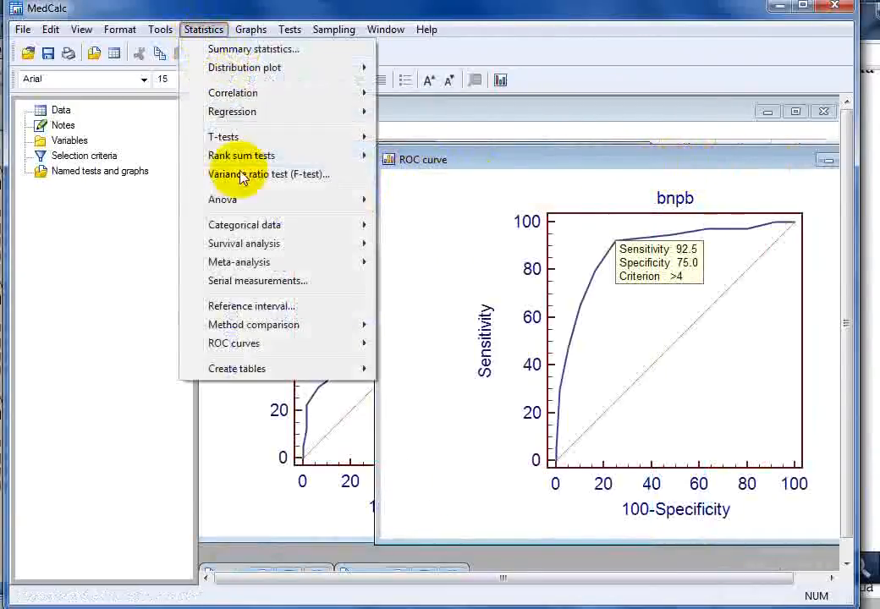
{"action": "mouse_move", "coordinate": [275, 347]}
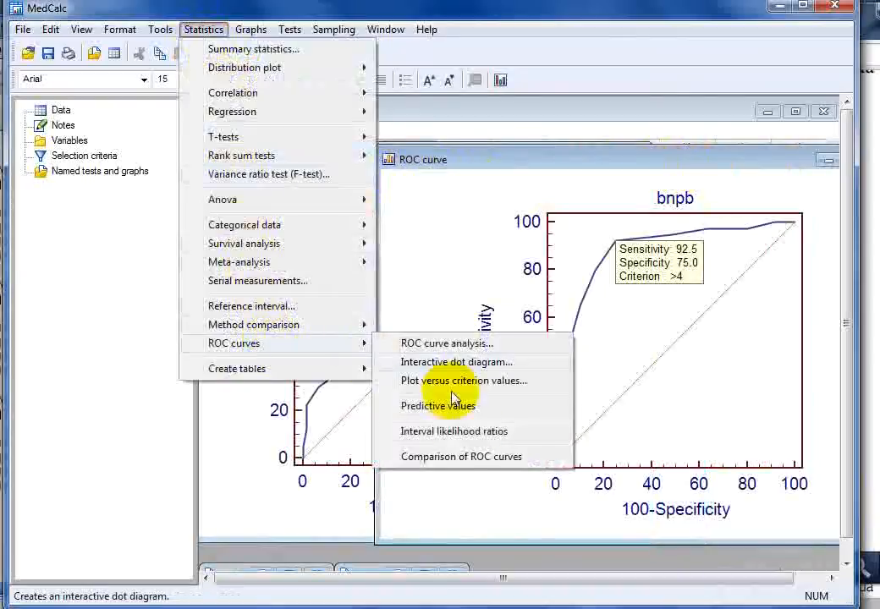
{"action": "left_click", "coordinate": [465, 457]}
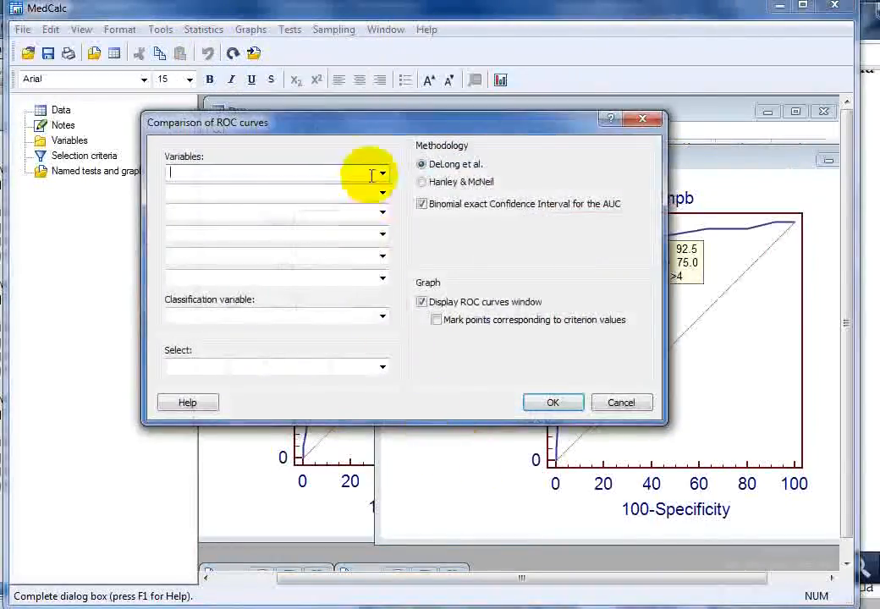
{"action": "left_click", "coordinate": [382, 316]}
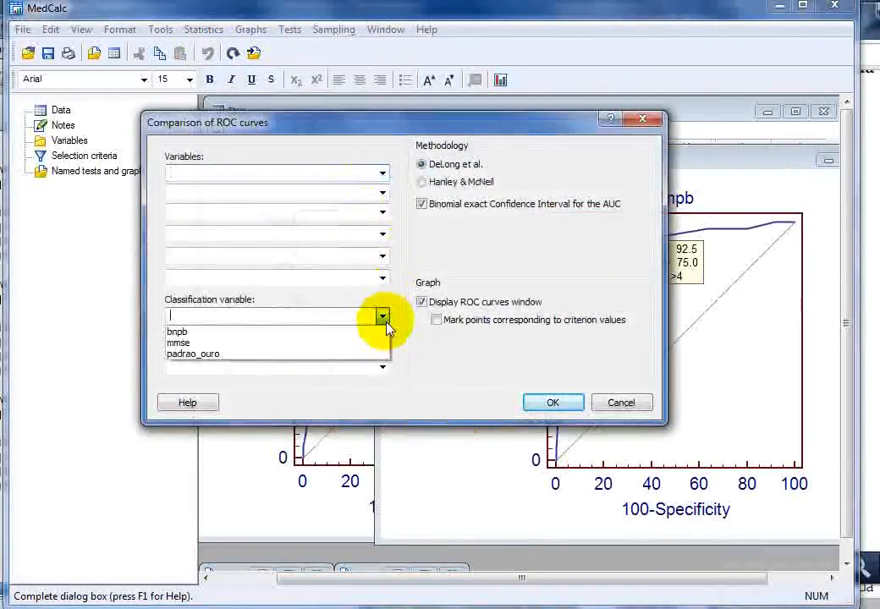
{"action": "left_click", "coordinate": [295, 356]}
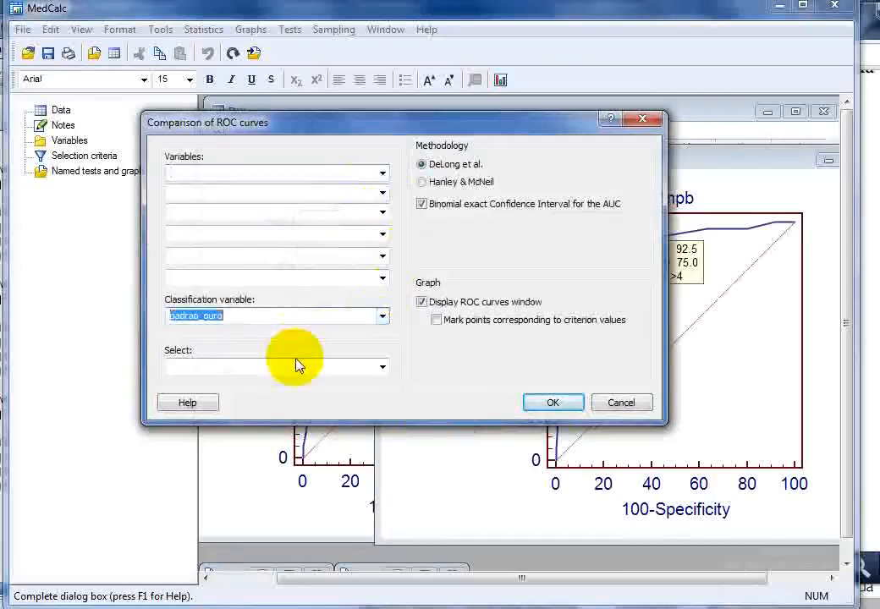
{"action": "left_click", "coordinate": [382, 174]}
{"action": "left_click", "coordinate": [365, 188]}
{"action": "left_click", "coordinate": [383, 193]}
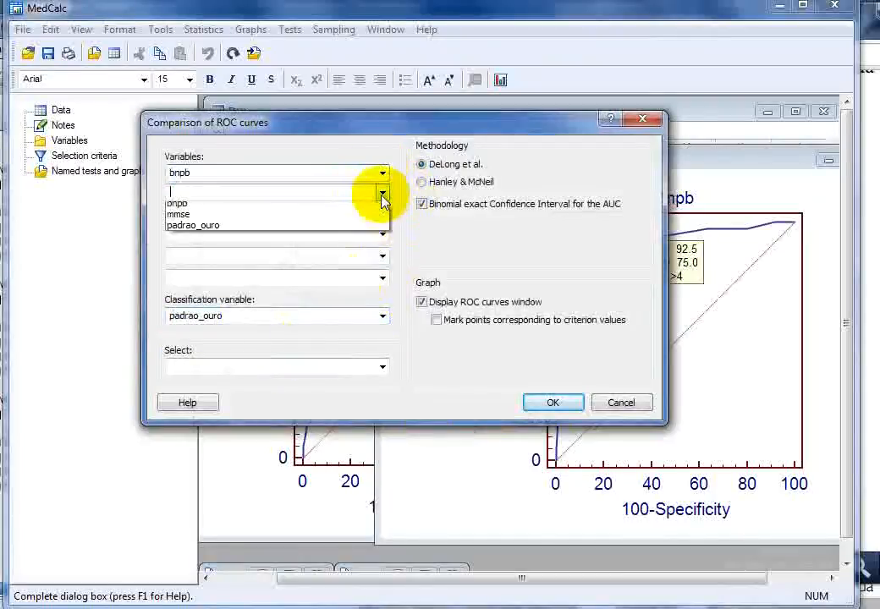
{"action": "left_click", "coordinate": [369, 218]}
{"action": "left_click", "coordinate": [536, 406]}
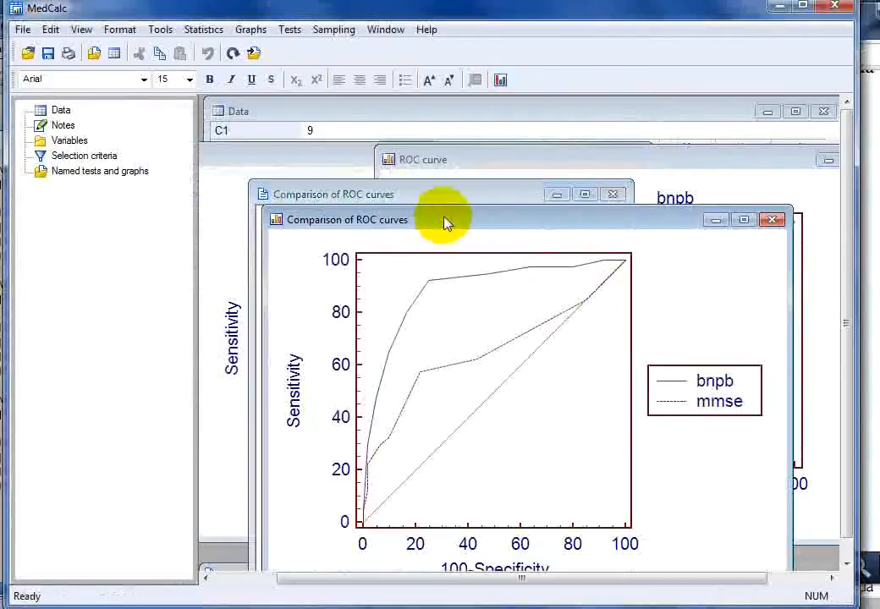
Examine the combined bnpb and mmse plot, then minimize it and bring the pairwise comparison report fully into view
{"action": "left_click_drag", "start_coordinate": [447, 224], "coordinate": [387, 144]}
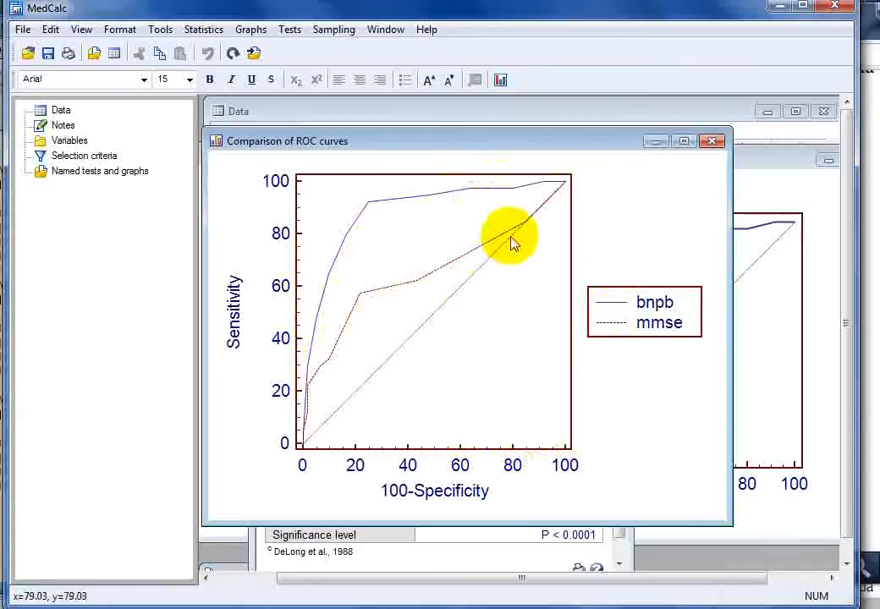
{"action": "left_click", "coordinate": [650, 142]}
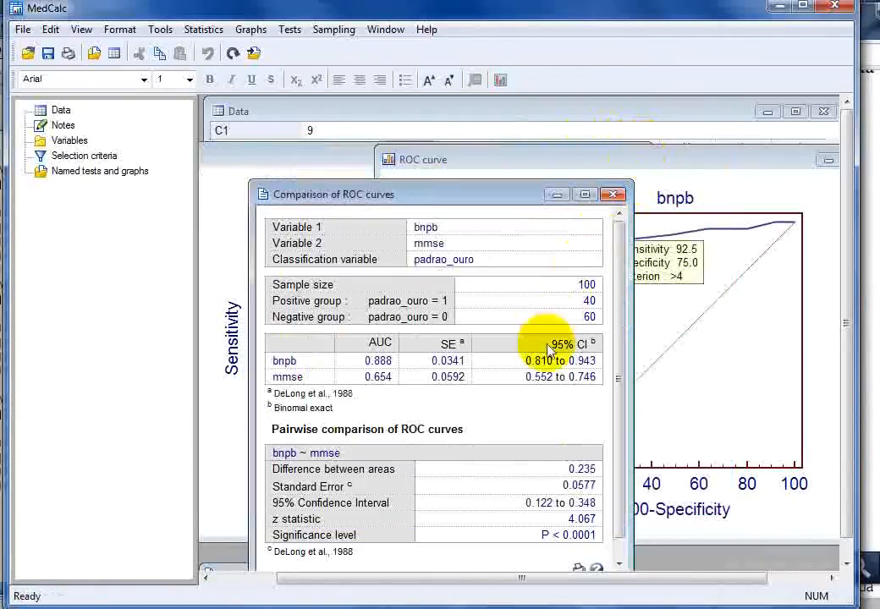
{"action": "left_click_drag", "start_coordinate": [523, 199], "coordinate": [534, 176]}
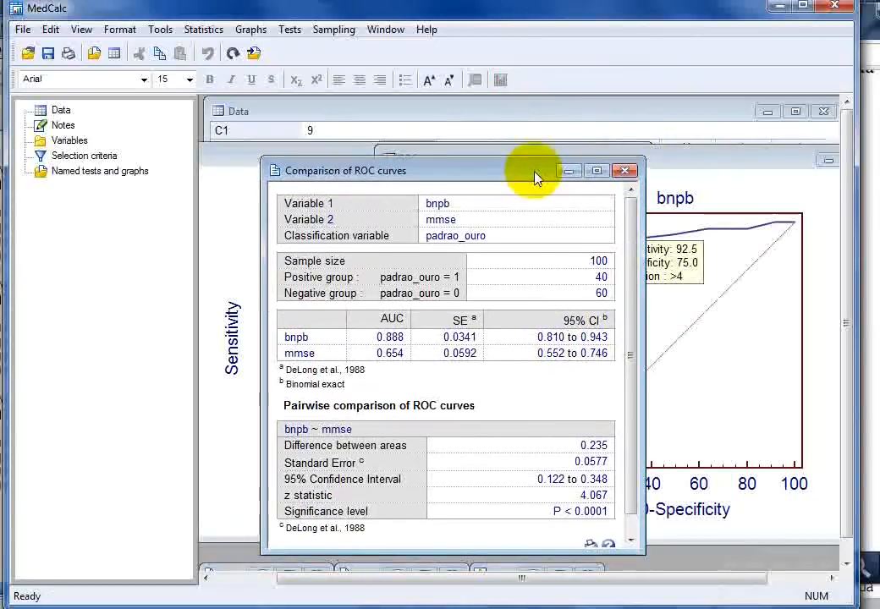
{"action": "mouse_move", "coordinate": [631, 264]}
{"action": "left_mouse_down"}
{"action": "mouse_move", "coordinate": [631, 298]}
{"action": "mouse_move", "coordinate": [629, 264]}
{"action": "left_mouse_up"}
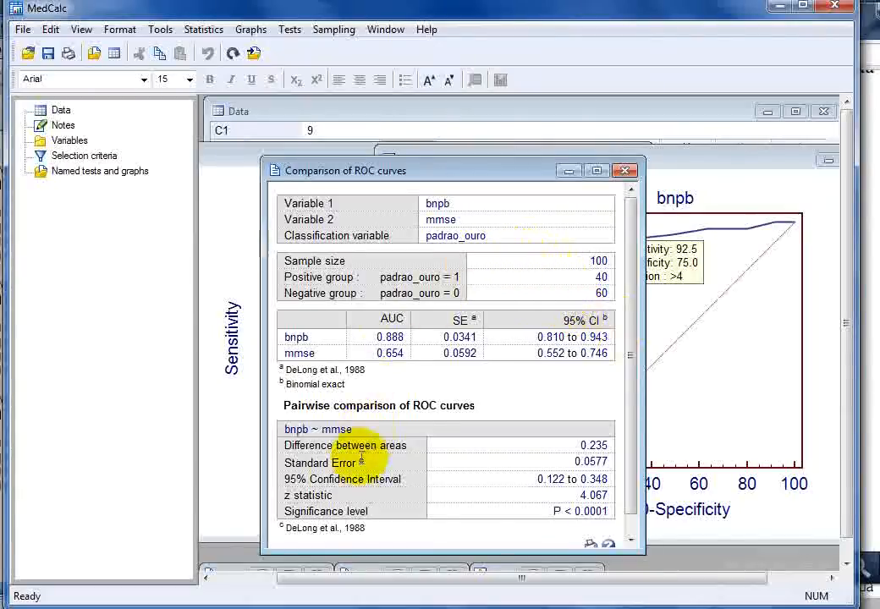
Switch to the SPSS data editor and highlight the escore_mmse and escore_bnpb columns in turn from the first row
{"action": "mouse_move", "coordinate": [292, 602]}
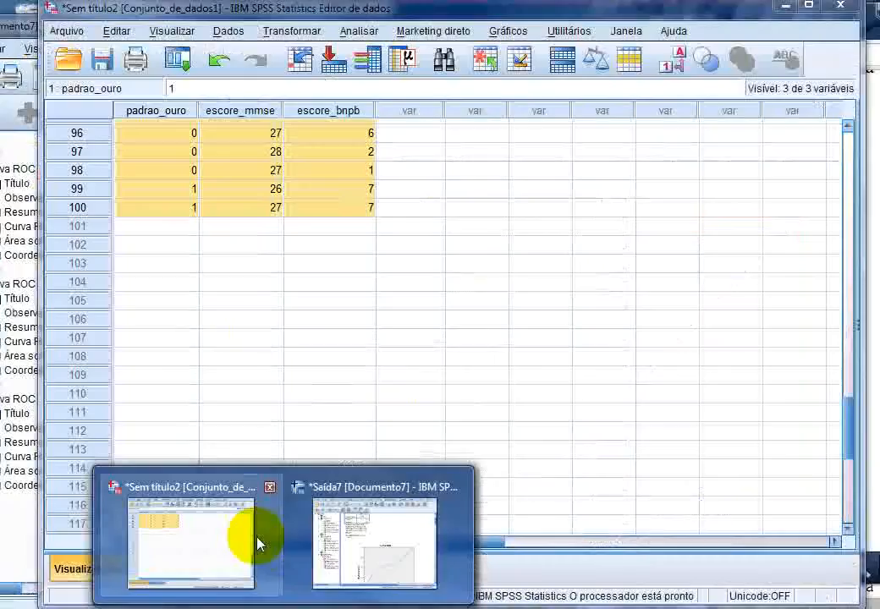
{"action": "left_click", "coordinate": [257, 542]}
{"action": "scroll", "coordinate": [241, 311], "scroll_direction": "up", "scroll_amount": 19}
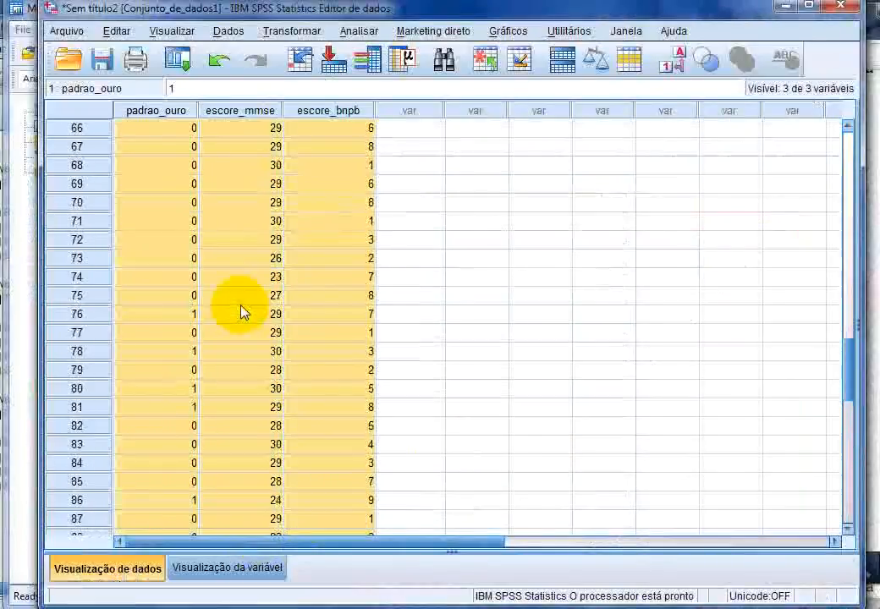
{"action": "left_click", "coordinate": [261, 135]}
{"action": "scroll", "coordinate": [261, 134], "scroll_direction": "up", "scroll_amount": 13}
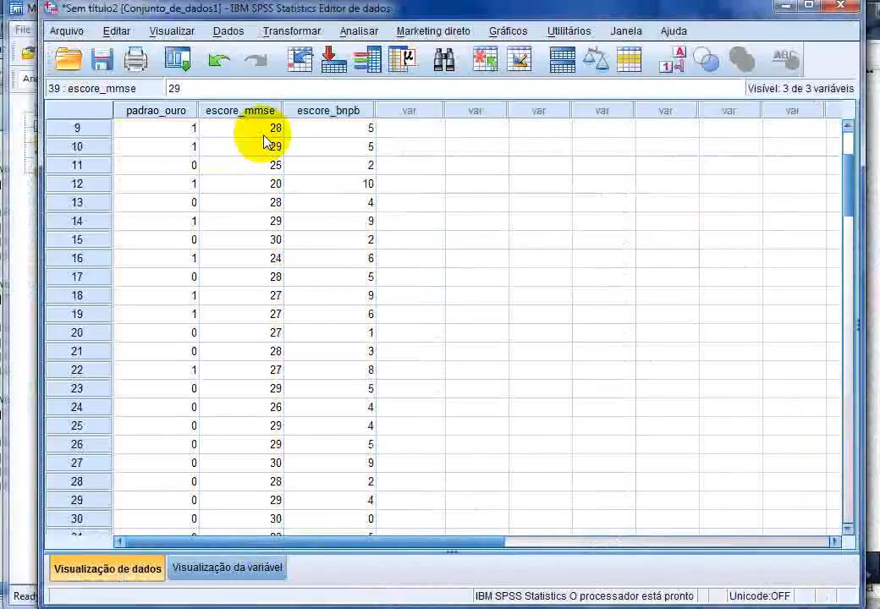
{"action": "left_click", "coordinate": [269, 113]}
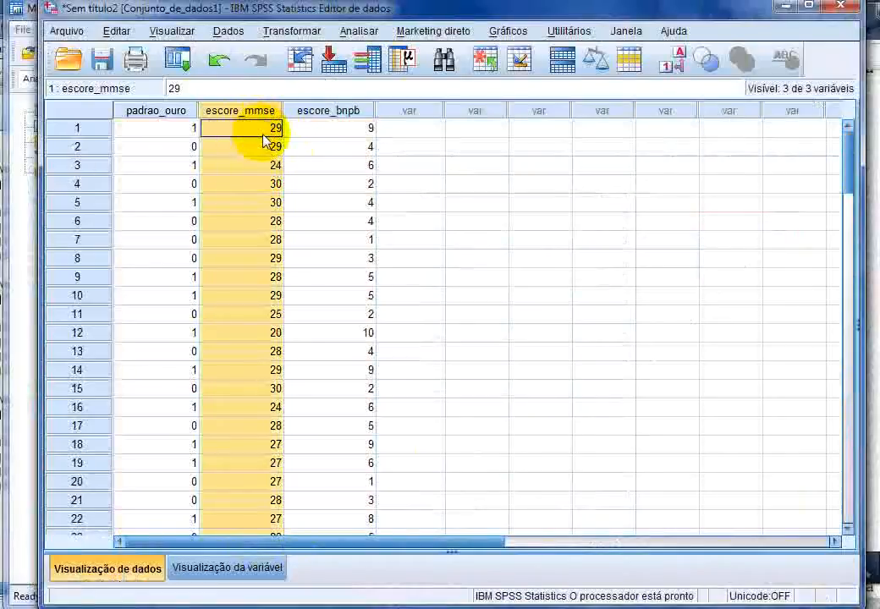
{"action": "left_click", "coordinate": [306, 112]}
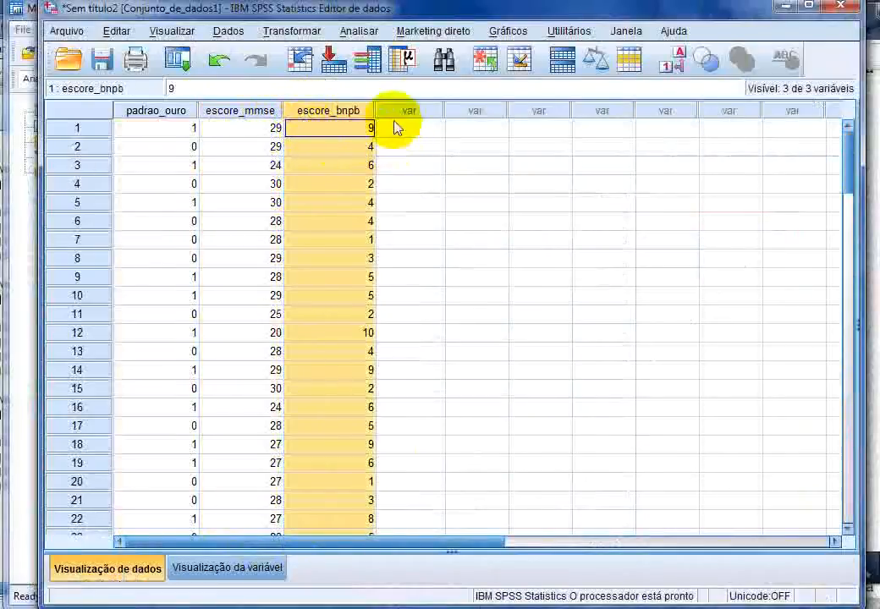
Reopen the Curva ROC analysis, reset its settings, and assign padrao_ouro as the state variable with value 1
{"action": "left_click", "coordinate": [177, 63]}
{"action": "left_click", "coordinate": [188, 88]}
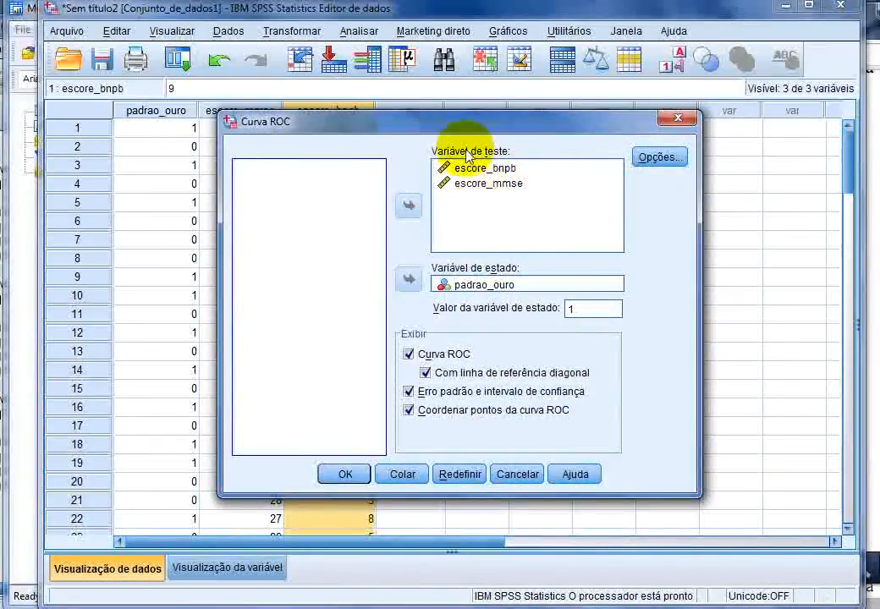
{"action": "left_click", "coordinate": [462, 473]}
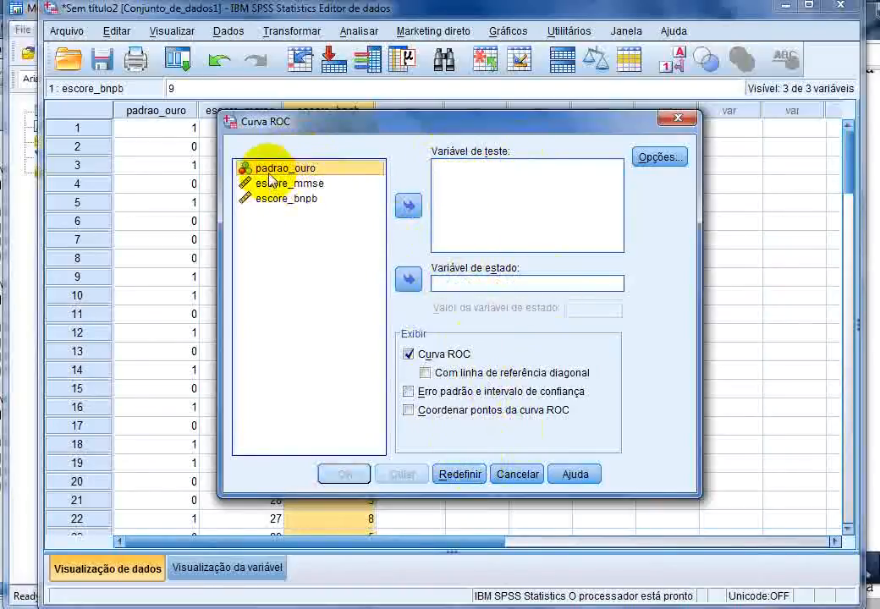
{"action": "left_click", "coordinate": [409, 280]}
{"action": "left_click", "coordinate": [600, 309]}
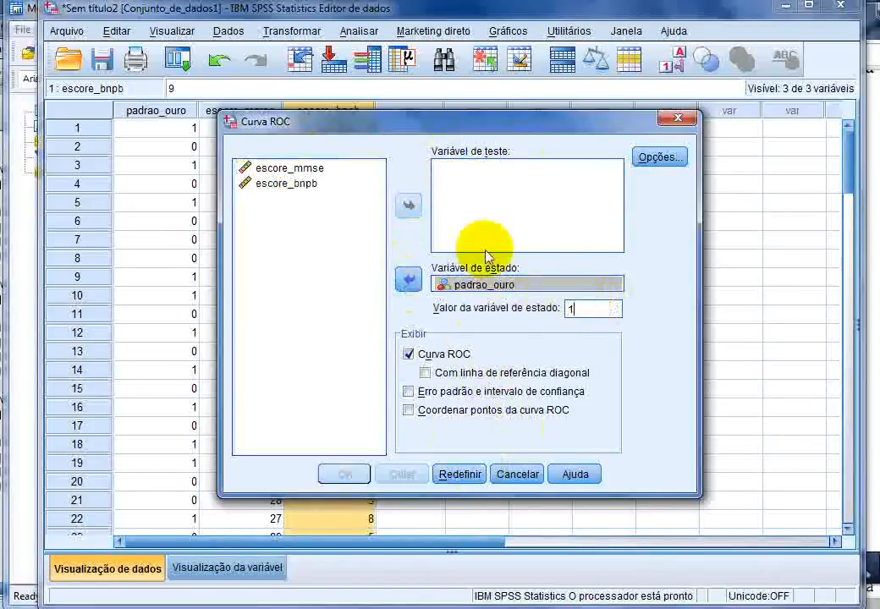
Add escore_mmse and escore_bnpb as test variables and enable the diagonal reference line, standard error with confidence interval, and coordinate points
{"action": "left_click", "coordinate": [309, 171]}
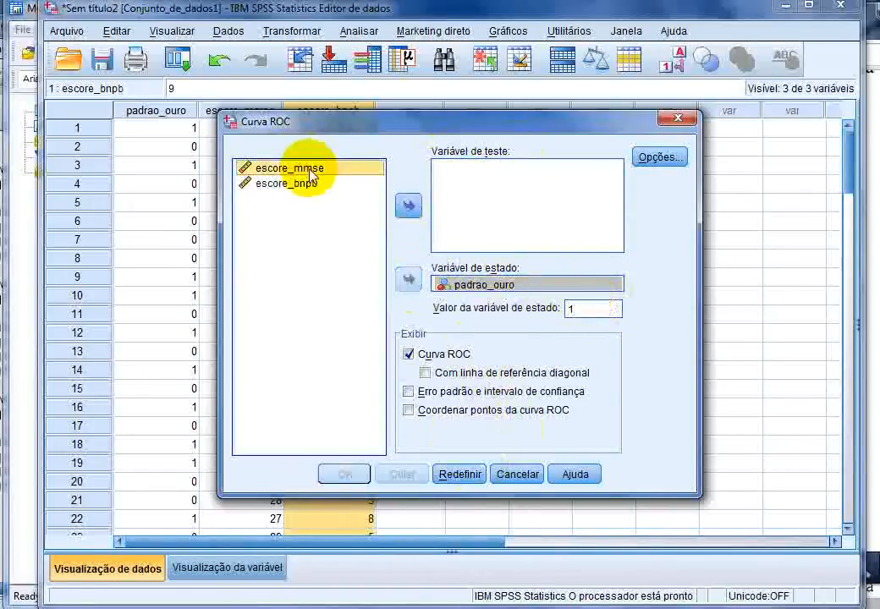
{"action": "left_click", "coordinate": [305, 183], "text": "shift"}
{"action": "left_click", "coordinate": [409, 205]}
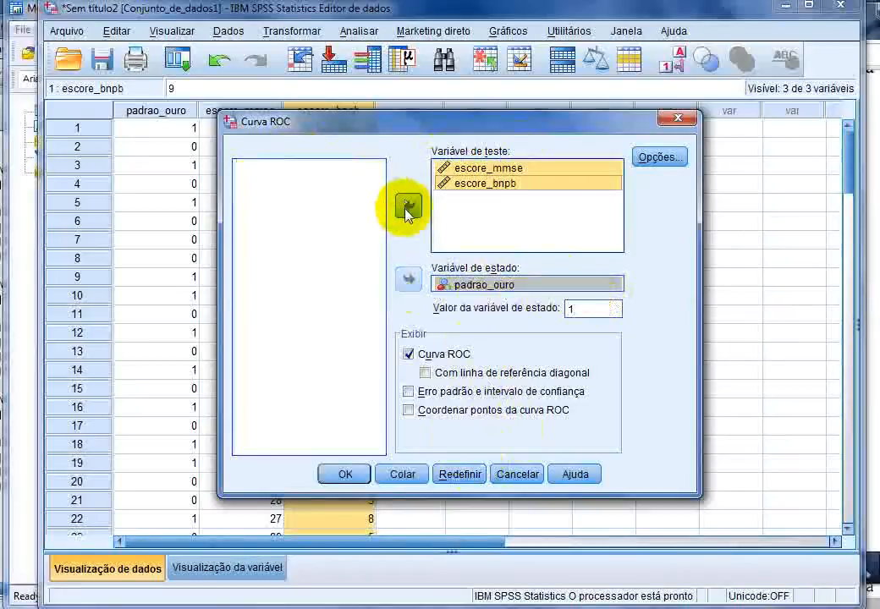
{"action": "left_click", "coordinate": [425, 373]}
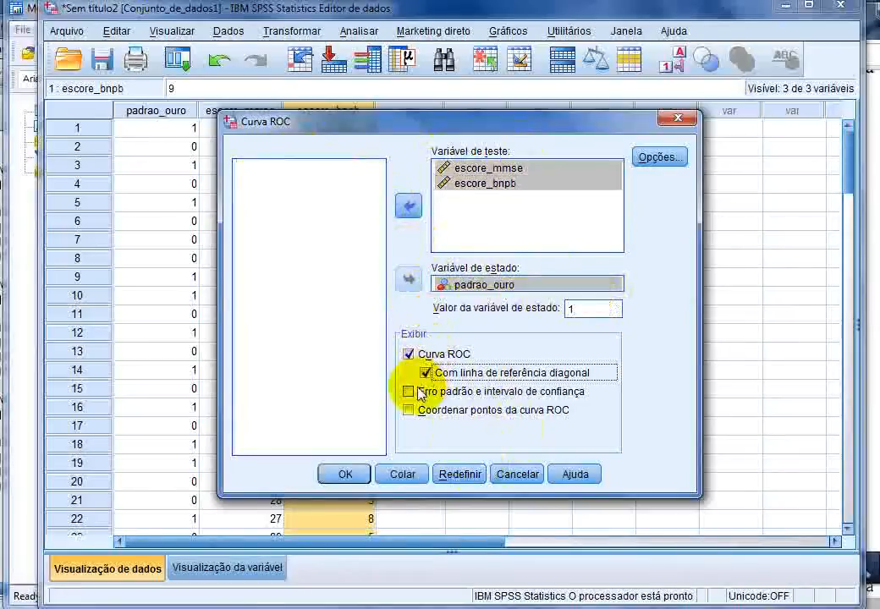
{"action": "left_click", "coordinate": [409, 392]}
{"action": "left_click", "coordinate": [409, 411]}
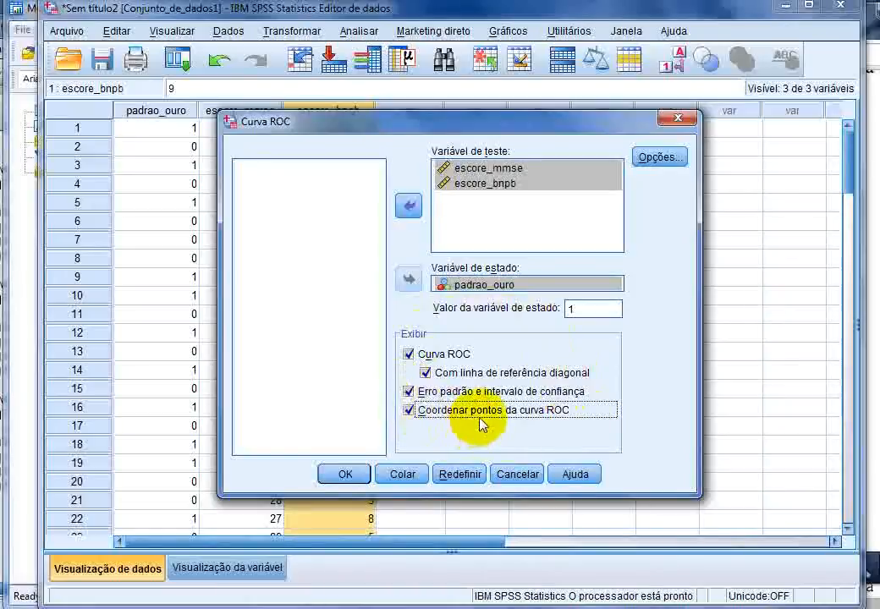
Review both test direction options, choose that a larger result indicates a more positive test, and run the ROC analysis
{"action": "left_click", "coordinate": [639, 164]}
{"action": "left_click_drag", "start_coordinate": [305, 127], "coordinate": [457, 162]}
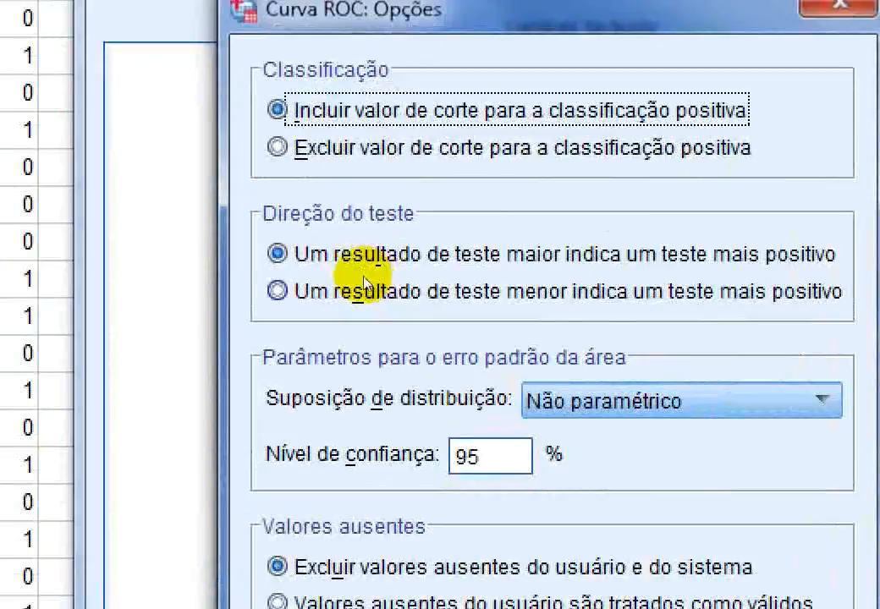
{"action": "left_click", "coordinate": [308, 290]}
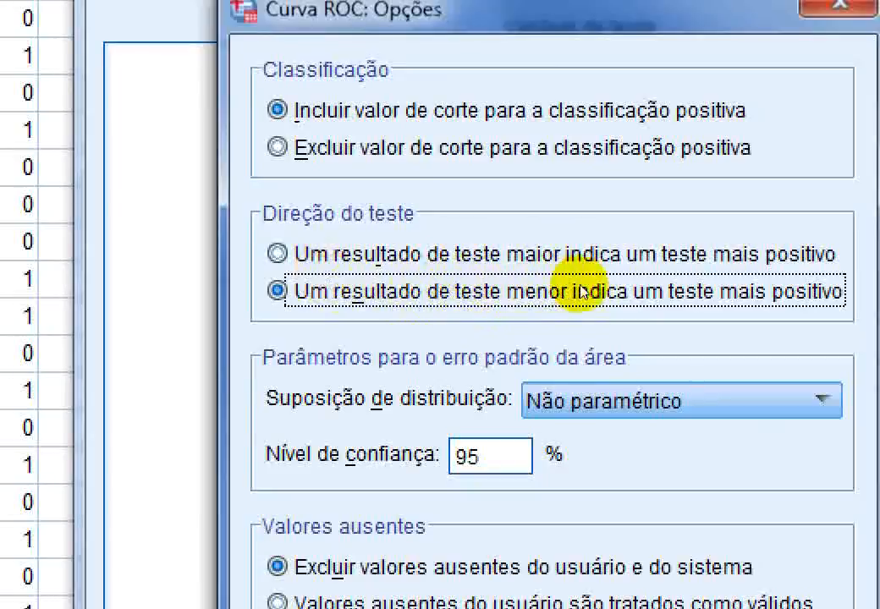
{"action": "left_click", "coordinate": [315, 254]}
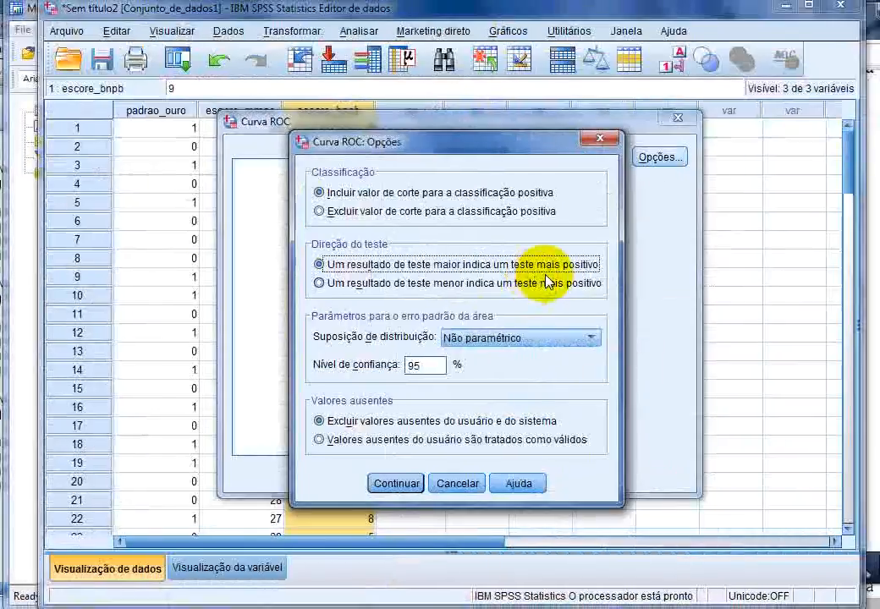
{"action": "left_click", "coordinate": [397, 482]}
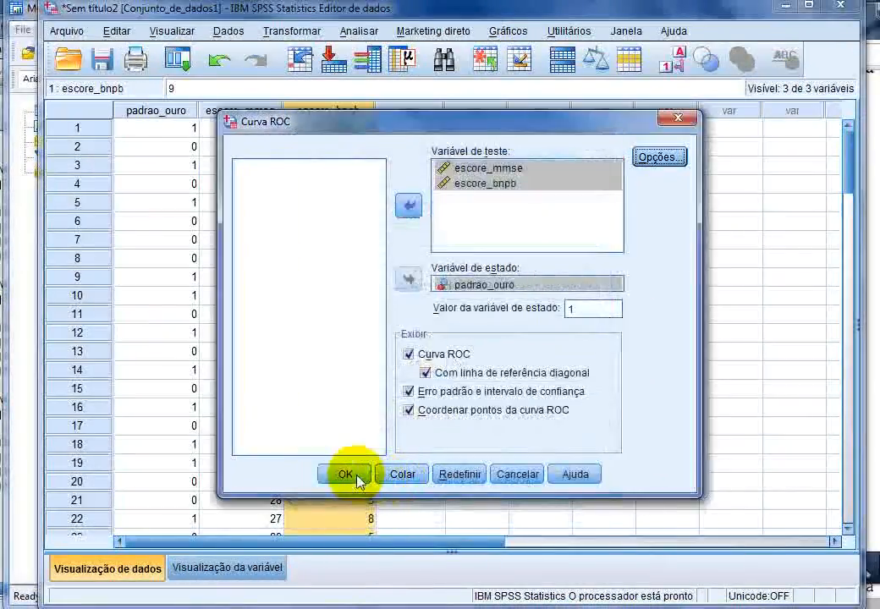
{"action": "left_click", "coordinate": [347, 475]}
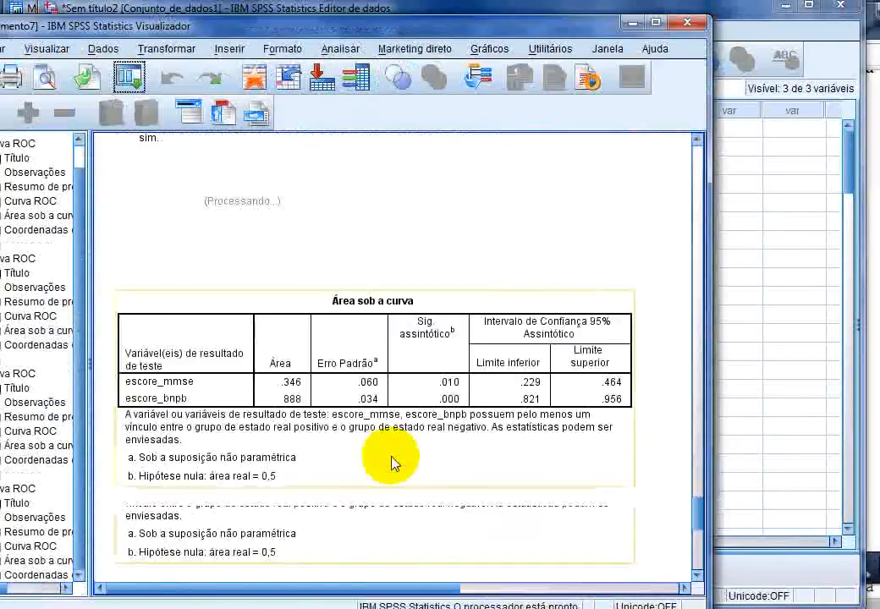
Examine the ROC chart and the curve coordinates table for escore_mmse and escore_bnpb in the output
{"action": "scroll", "coordinate": [392, 462], "scroll_direction": "up", "scroll_amount": 3}
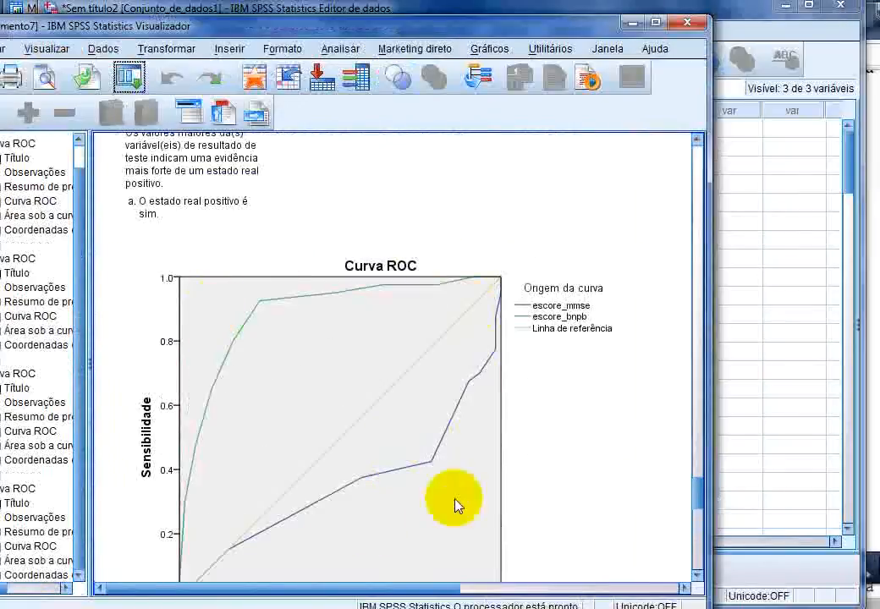
{"action": "scroll", "coordinate": [230, 356], "scroll_direction": "down", "scroll_amount": 2}
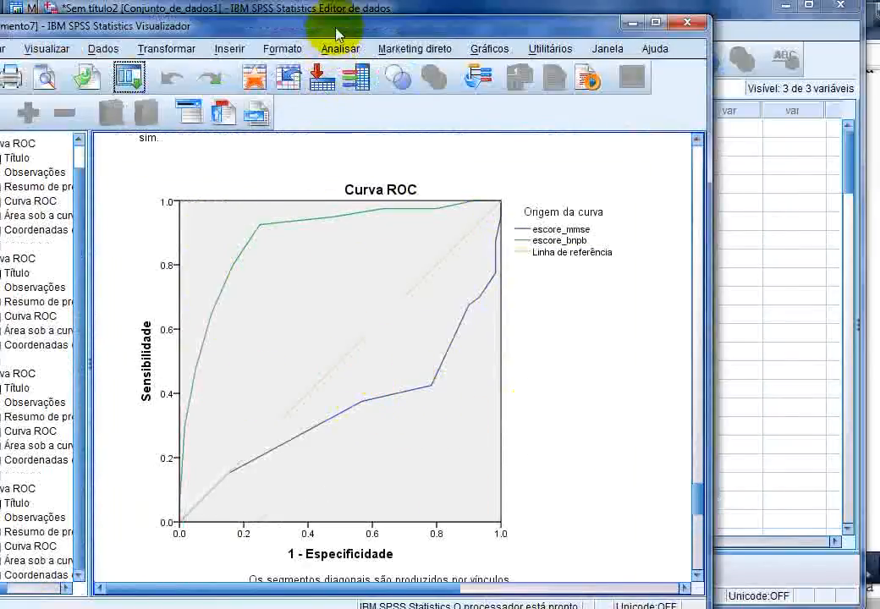
{"action": "left_click_drag", "start_coordinate": [339, 32], "coordinate": [424, 28]}
{"action": "scroll", "coordinate": [508, 309], "scroll_direction": "down", "scroll_amount": 10}
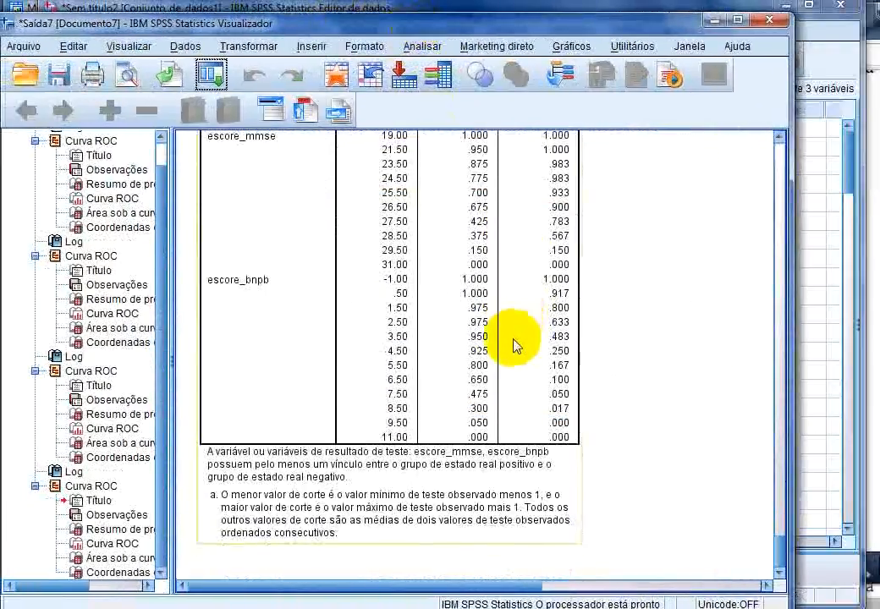
{"action": "left_click_drag", "start_coordinate": [207, 25], "coordinate": [247, 23]}
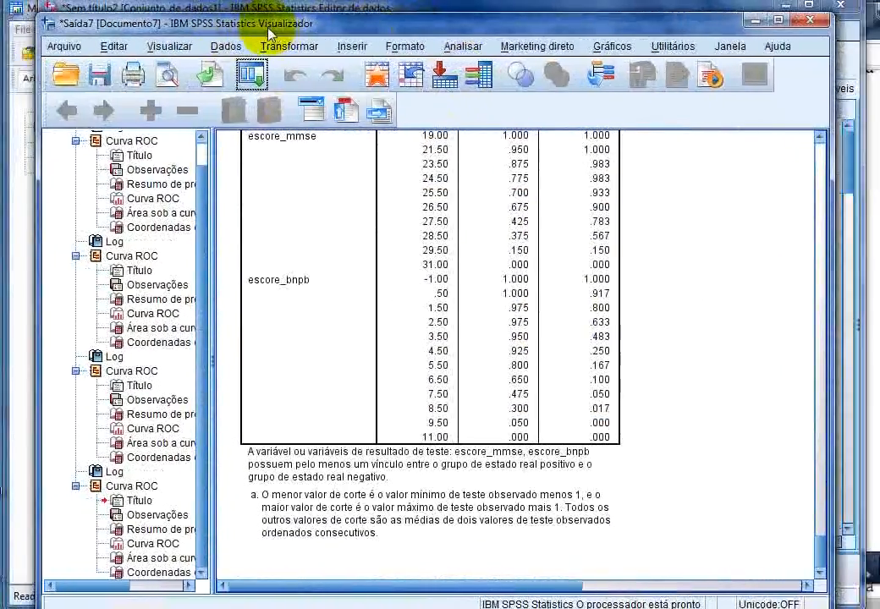
Open Calcular variável, reset its previous settings, and name the target variable mmse_invertido
{"action": "left_click", "coordinate": [224, 46]}
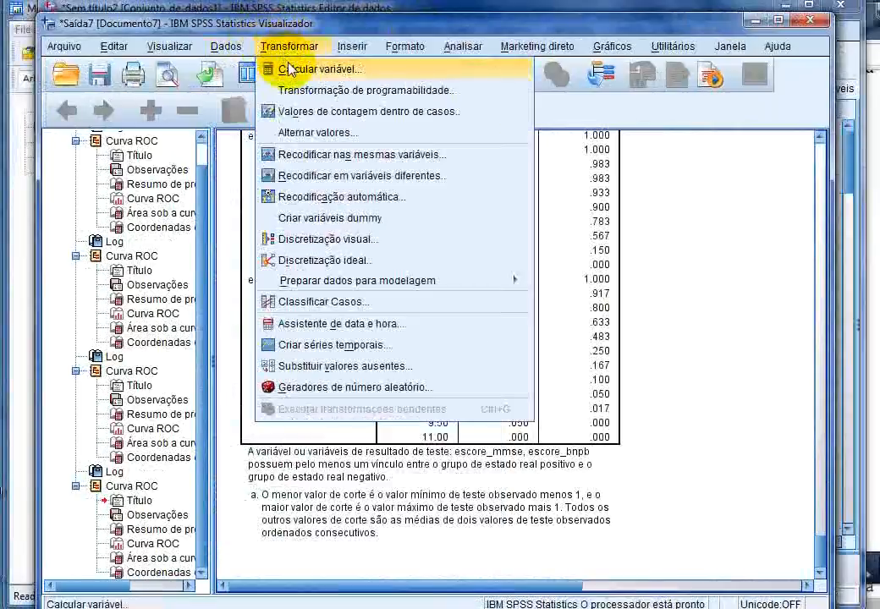
{"action": "left_click", "coordinate": [288, 64]}
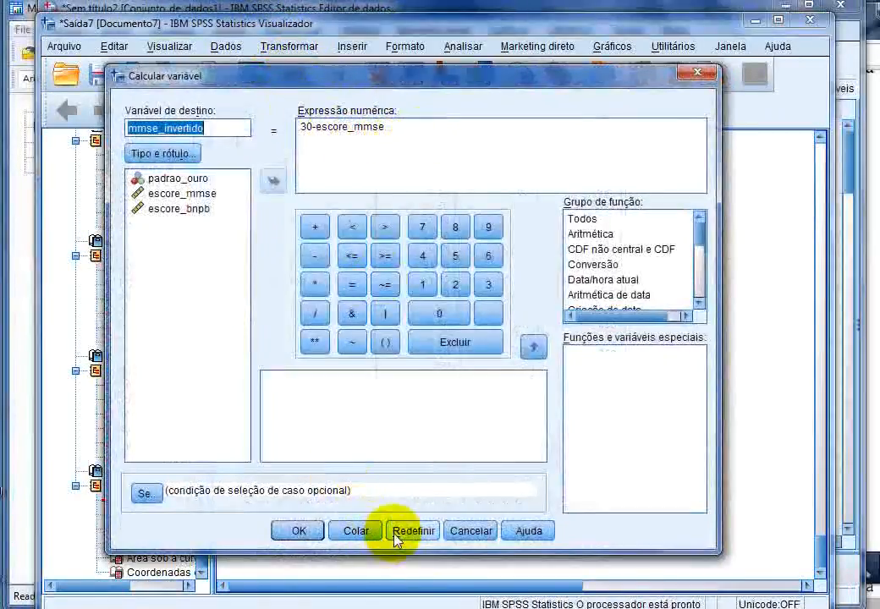
{"action": "left_click", "coordinate": [412, 531]}
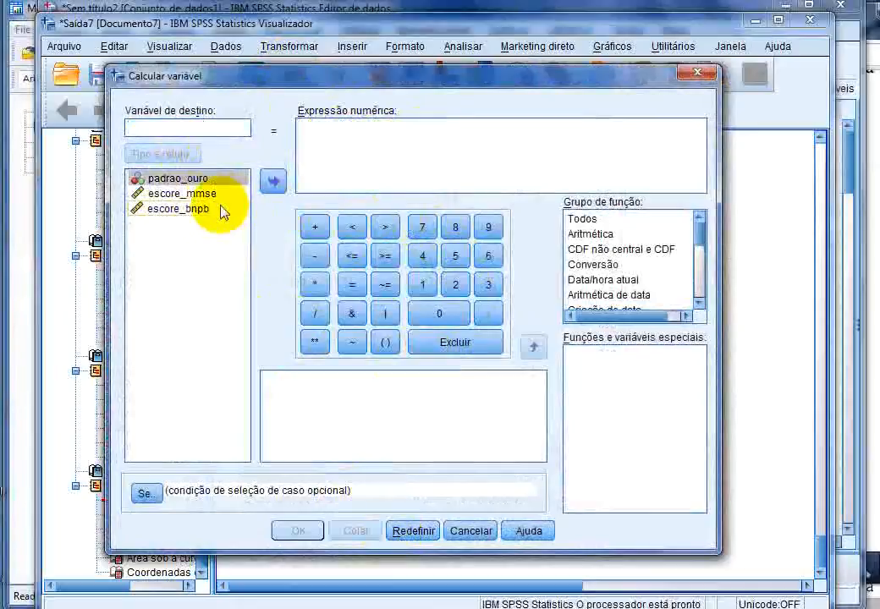
{"action": "left_click", "coordinate": [197, 127]}
{"action": "type", "text": "mmse_invertido"}
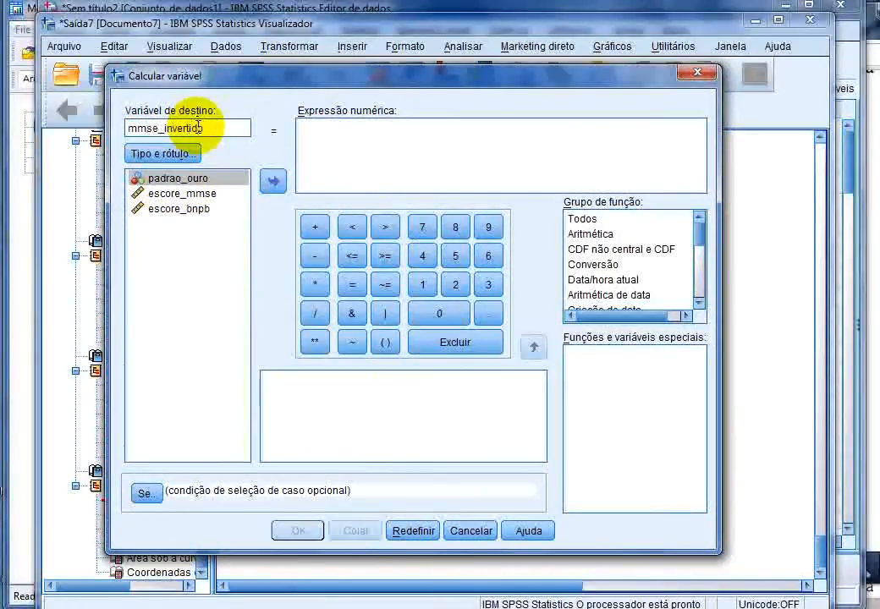
Set the numeric expression to 30-escore_mmse and compute the new variable
{"action": "left_click", "coordinate": [396, 151]}
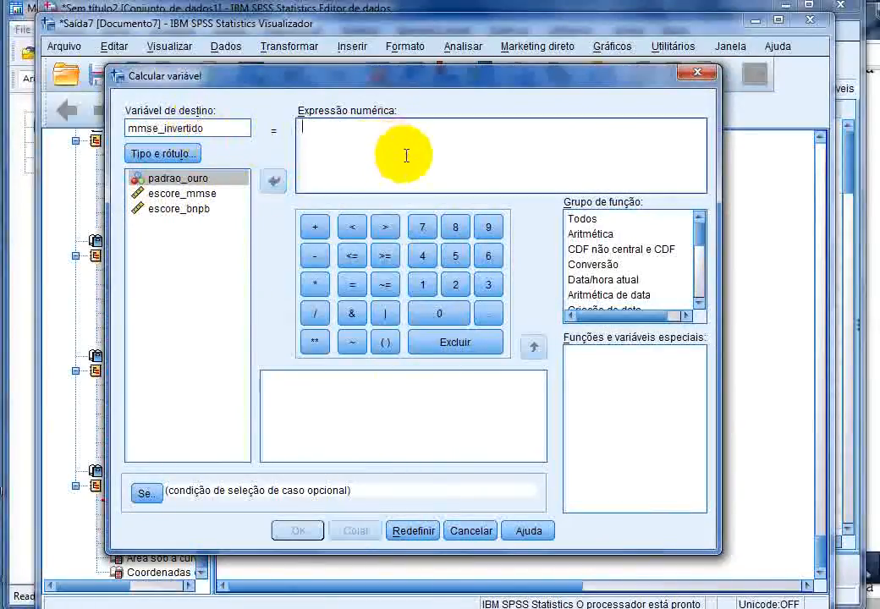
{"action": "type", "text": "30-"}
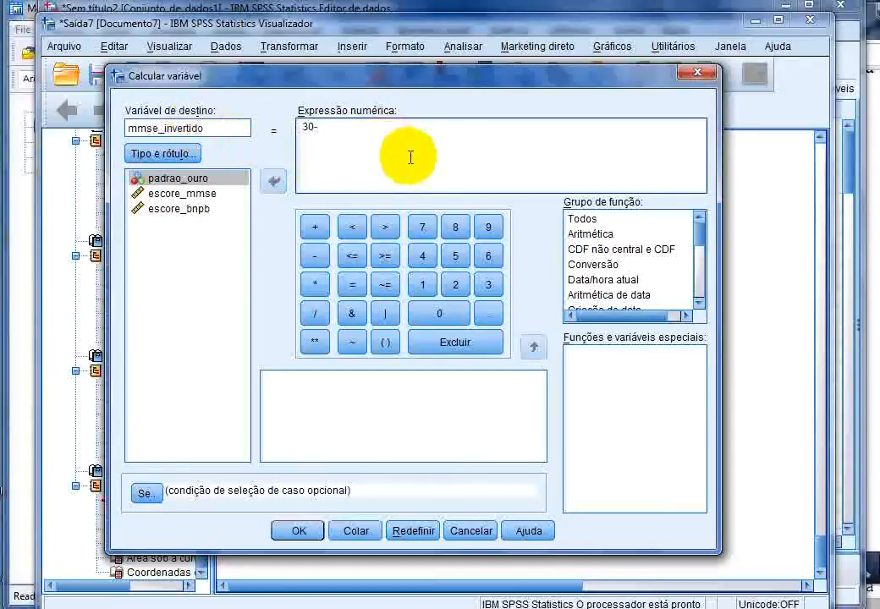
{"action": "left_click", "coordinate": [211, 193]}
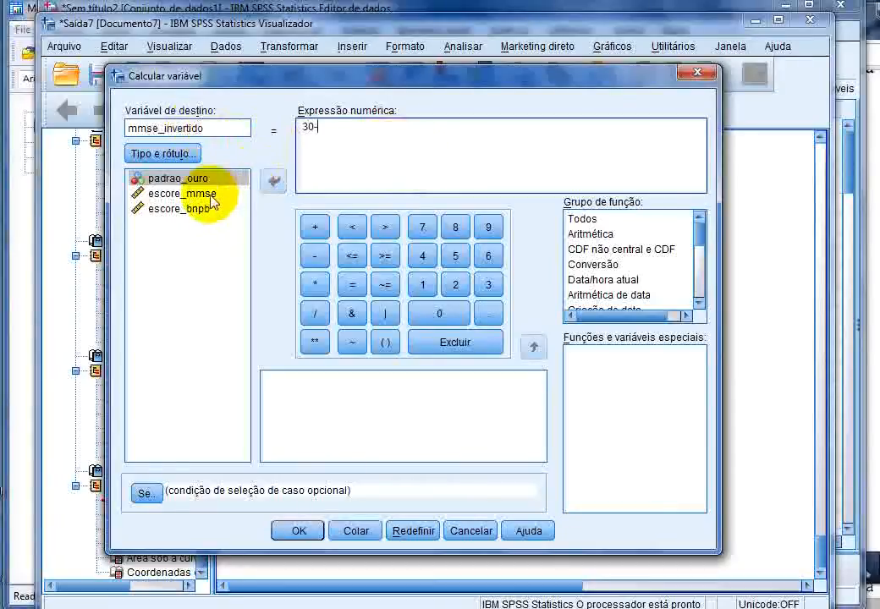
{"action": "type", "text": "-"}
{"action": "left_click_drag", "start_coordinate": [212, 193], "coordinate": [354, 141]}
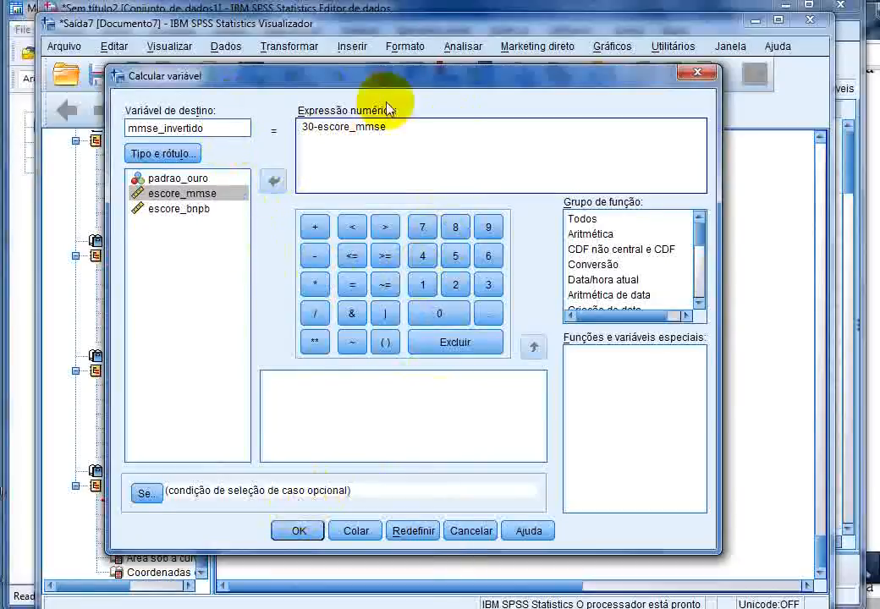
{"action": "left_click", "coordinate": [300, 531]}
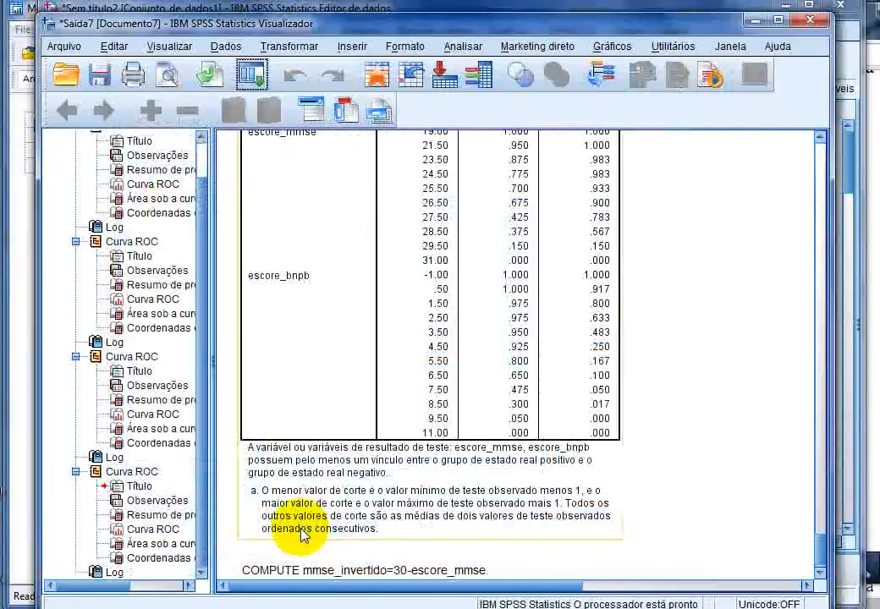
In the data editor, compare the escore_mmse and mmse_invertido columns and their values across the first few rows
{"action": "left_click", "coordinate": [364, 75]}
{"action": "left_click", "coordinate": [446, 110]}
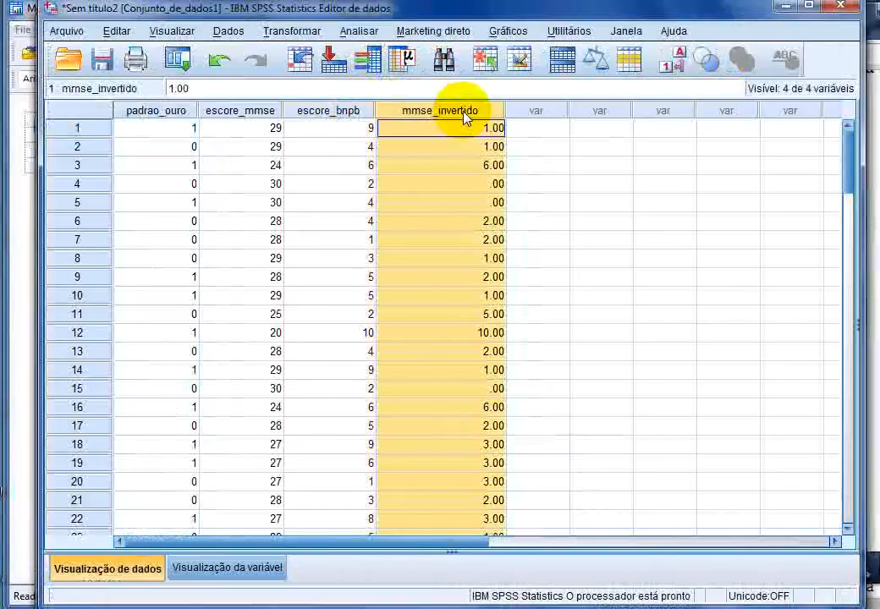
{"action": "left_click", "coordinate": [245, 110]}
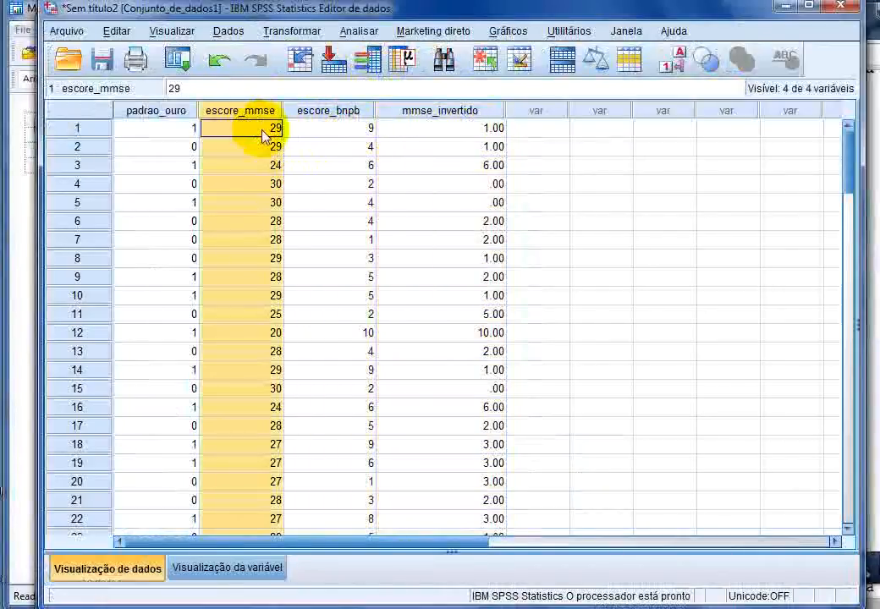
{"action": "left_click", "coordinate": [447, 119]}
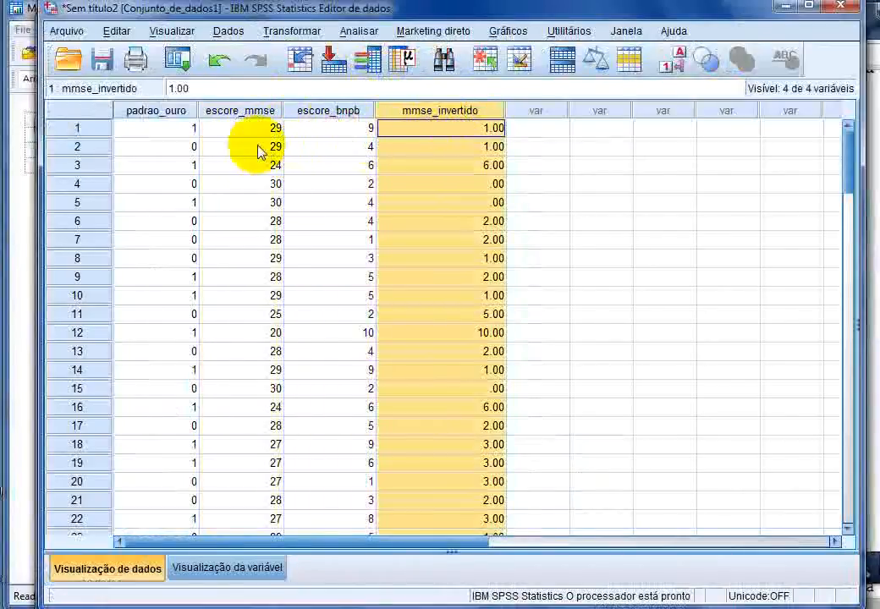
{"action": "left_click", "coordinate": [253, 146]}
{"action": "left_click", "coordinate": [439, 146]}
{"action": "left_click", "coordinate": [273, 168]}
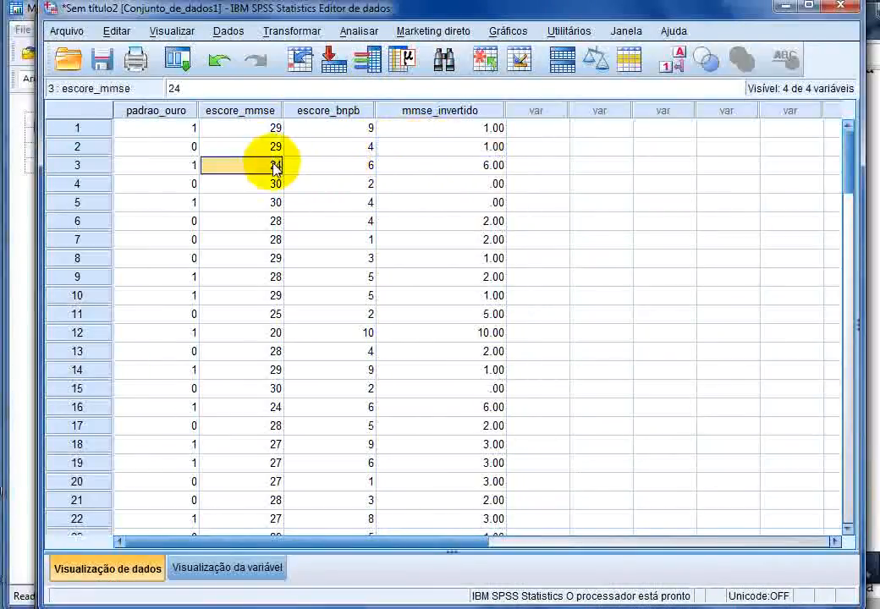
{"action": "left_click", "coordinate": [459, 172]}
{"action": "left_click", "coordinate": [227, 181]}
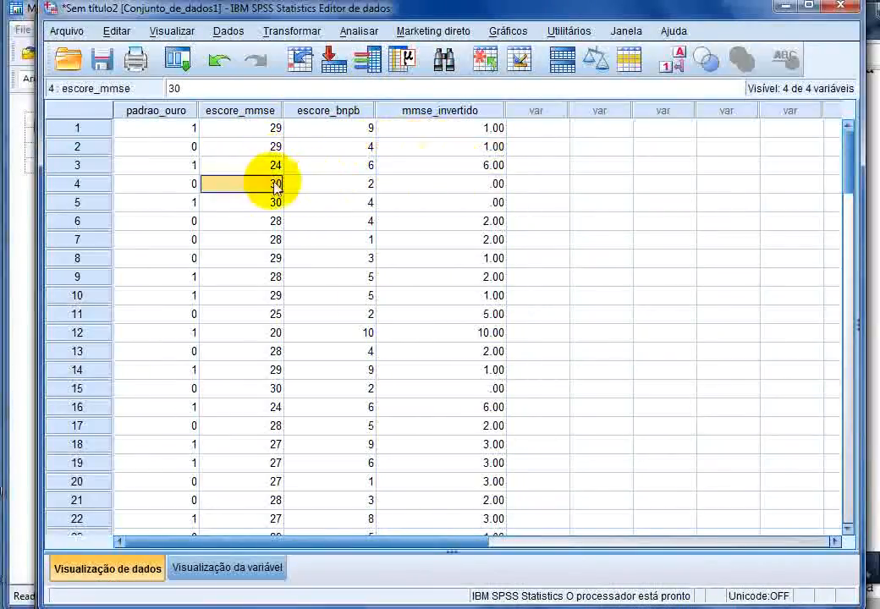
{"action": "left_click", "coordinate": [453, 174]}
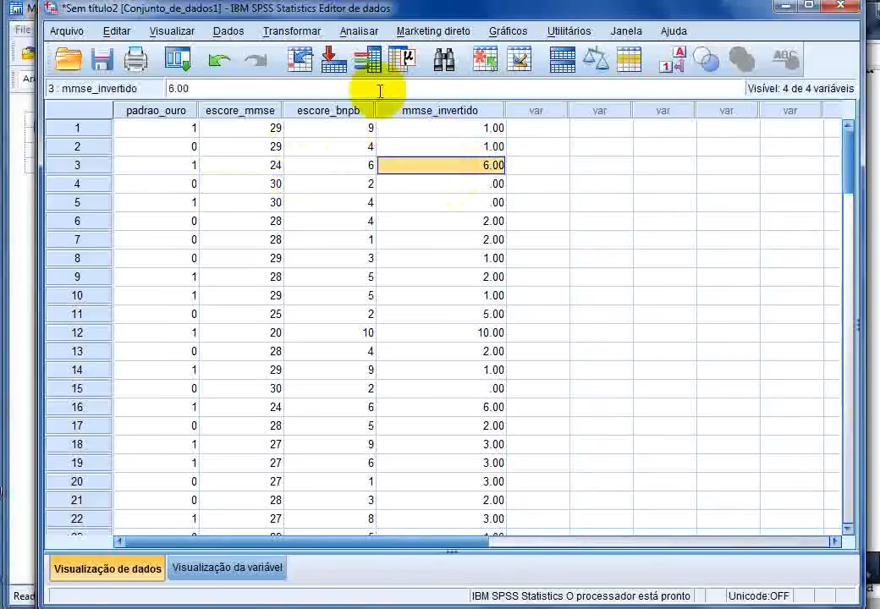
Recall the Curva ROC analysis, reset it, and assign padrao_ouro as the state variable with value 1
{"action": "left_click", "coordinate": [177, 59]}
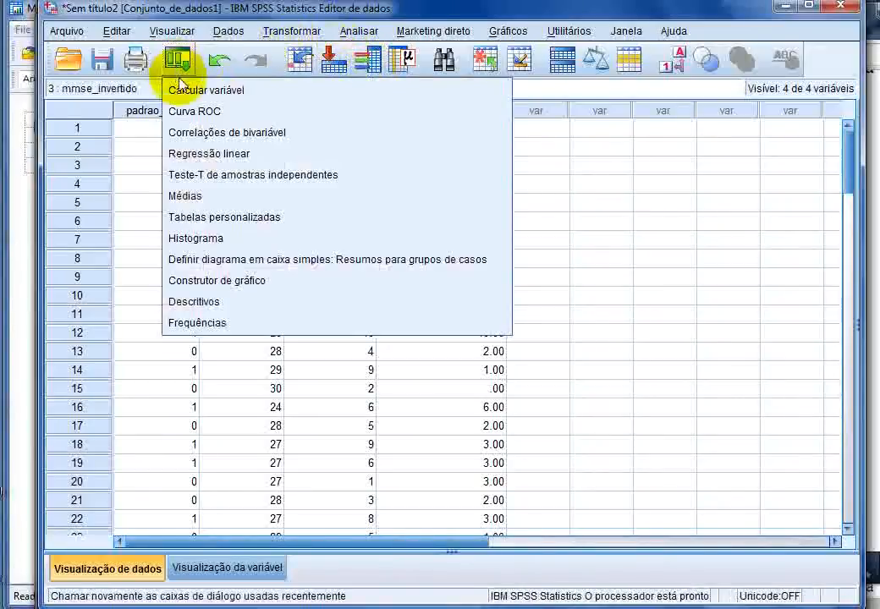
{"action": "left_click", "coordinate": [196, 111]}
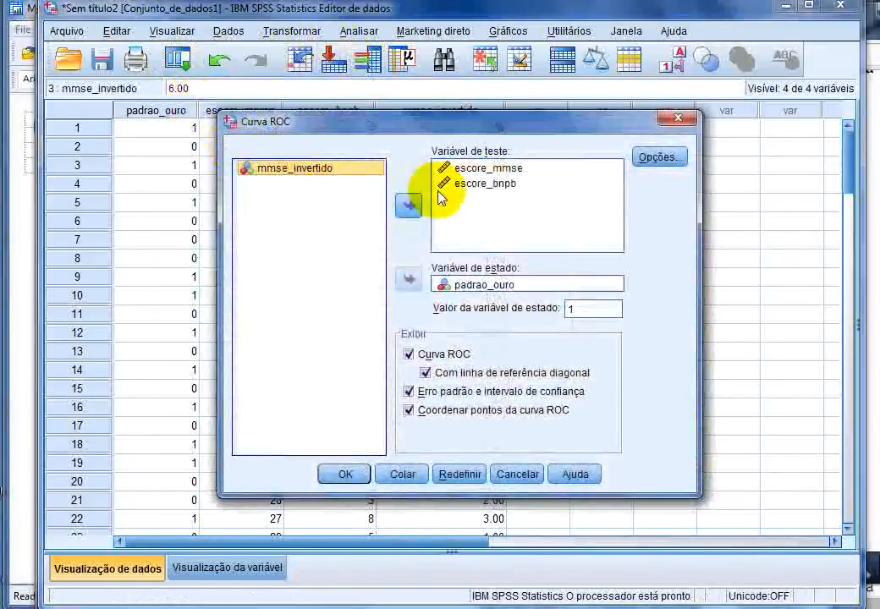
{"action": "left_click", "coordinate": [476, 470]}
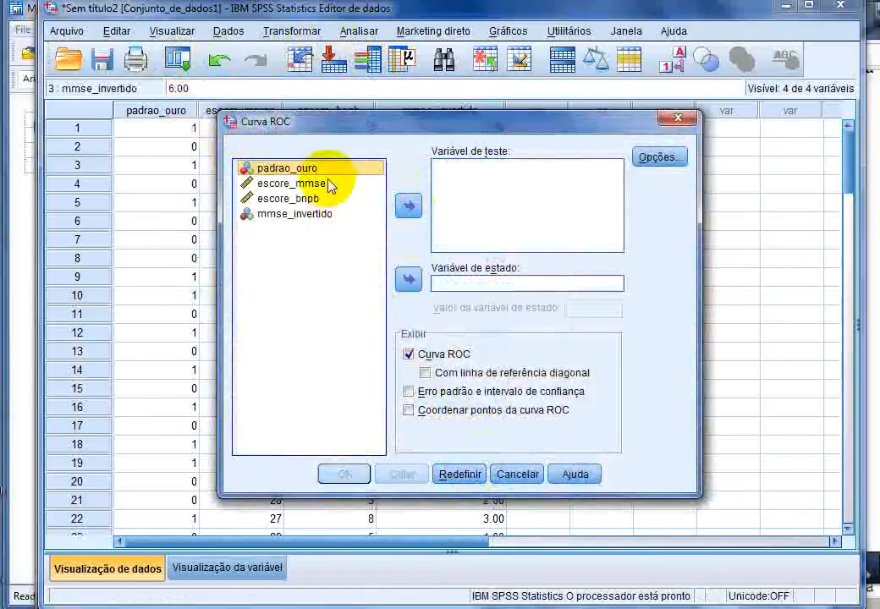
{"action": "left_click", "coordinate": [408, 280]}
{"action": "left_click", "coordinate": [578, 308]}
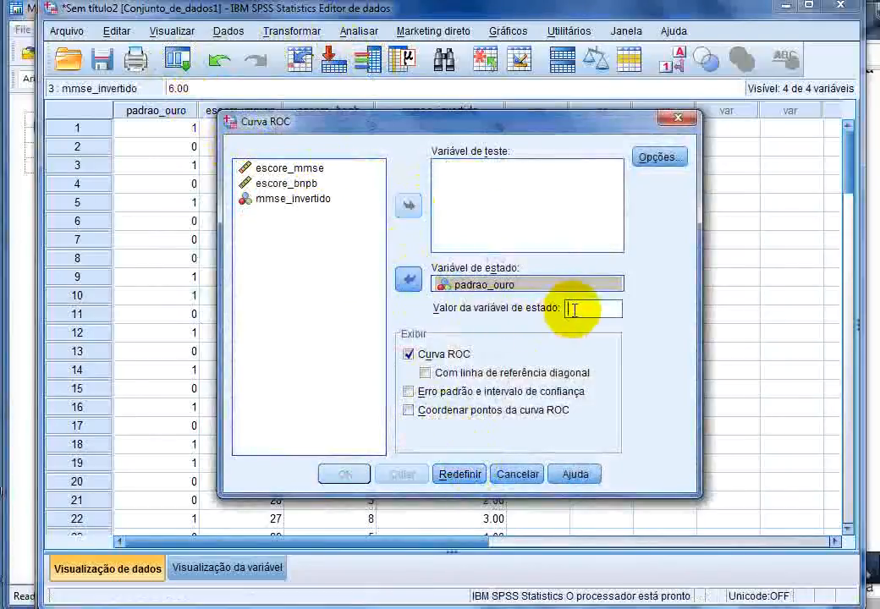
{"action": "type", "text": "1"}
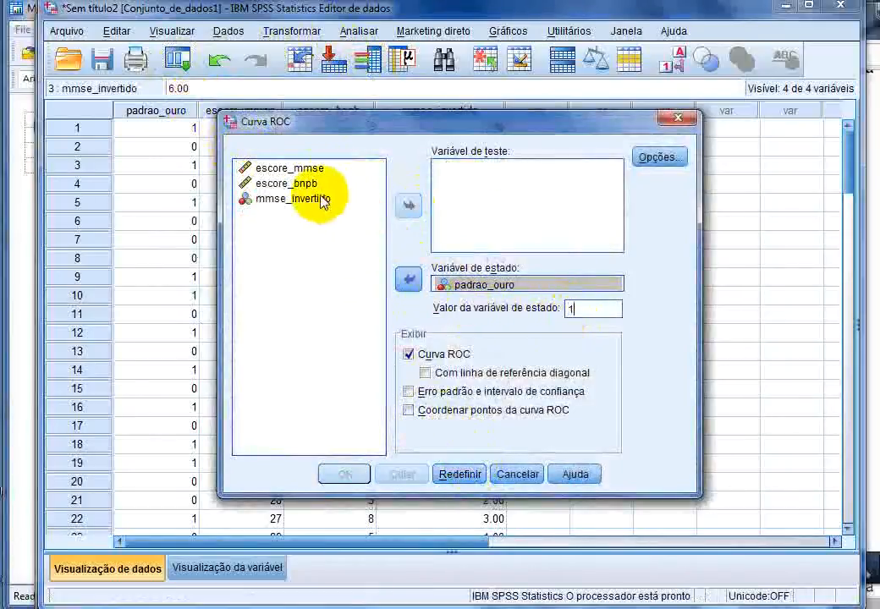
Add escore_bnpb and mmse_invertido as test variables, check that larger results indicate a more positive test, and run the ROC analysis
{"action": "left_click", "coordinate": [313, 182]}
{"action": "left_click", "coordinate": [408, 207]}
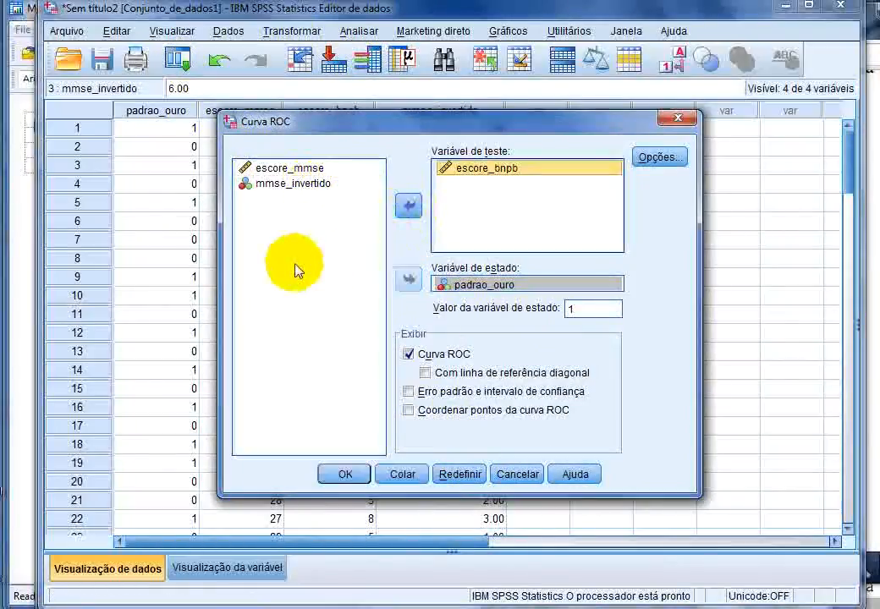
{"action": "left_click", "coordinate": [318, 185]}
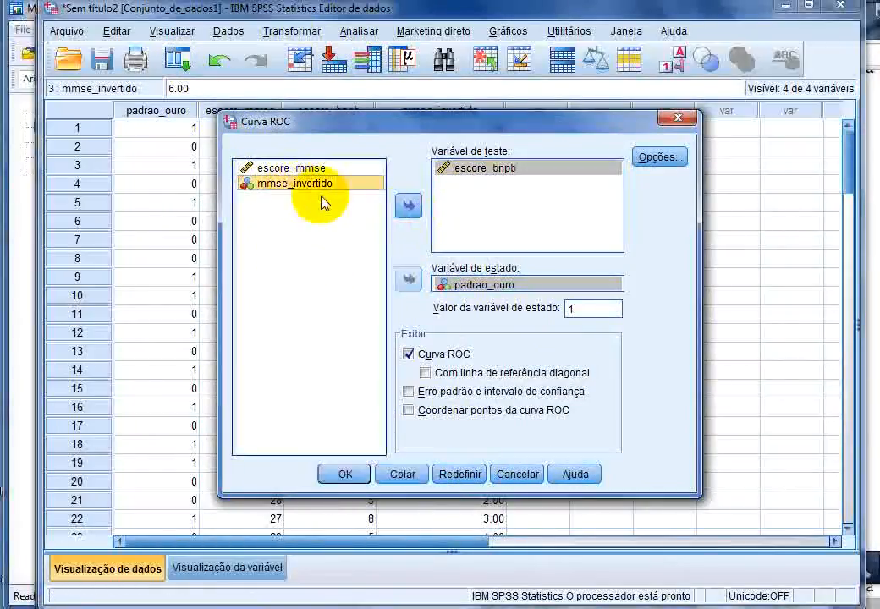
{"action": "left_click", "coordinate": [409, 205]}
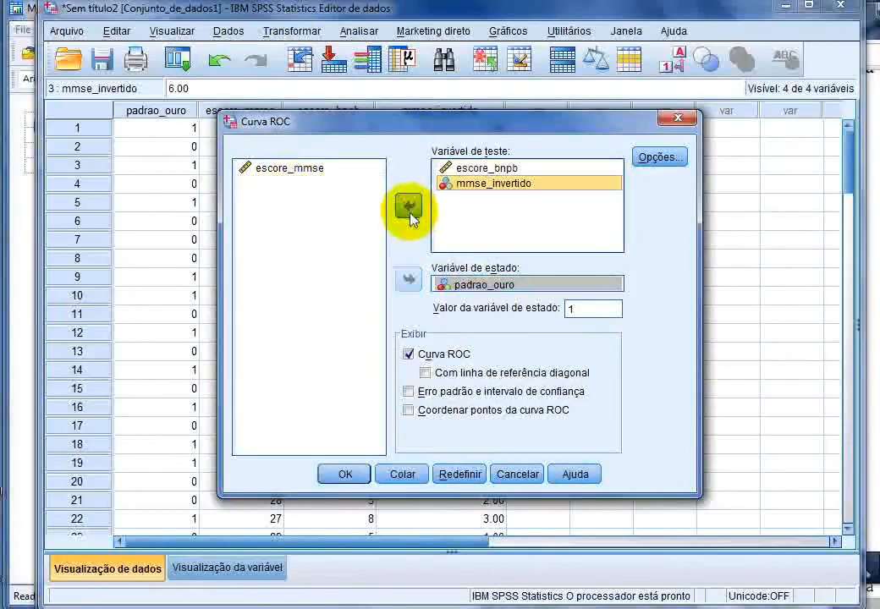
{"action": "left_click", "coordinate": [659, 158]}
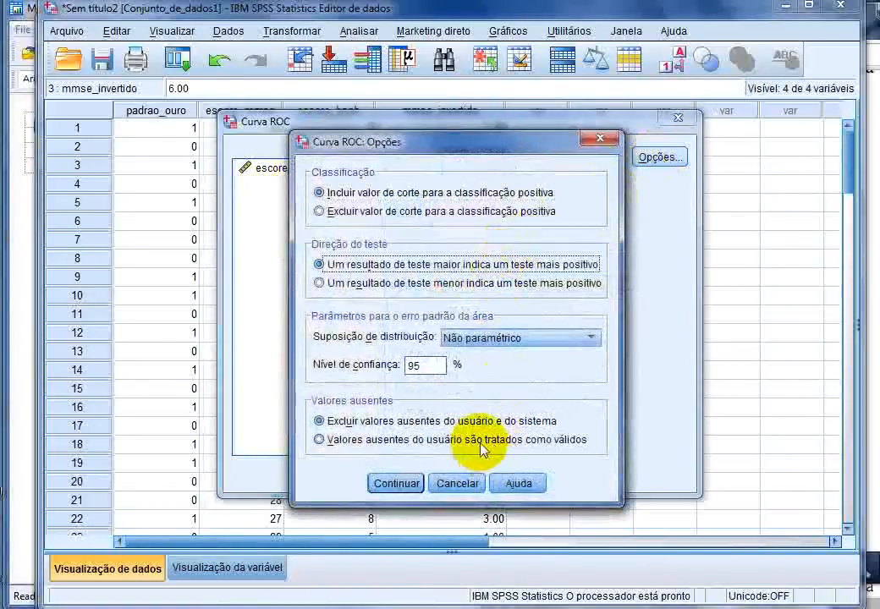
{"action": "left_click", "coordinate": [397, 483]}
{"action": "left_click", "coordinate": [348, 475]}
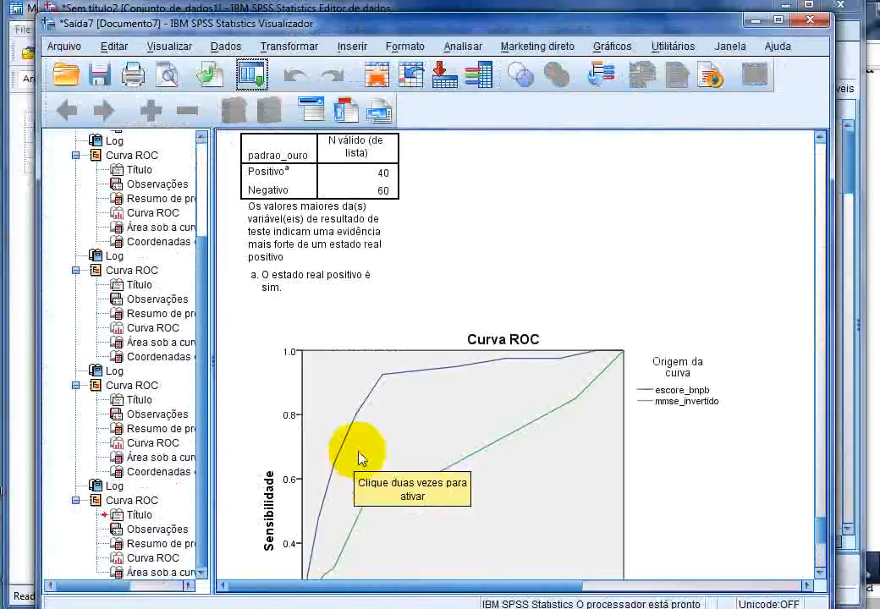
Rerun the ROC analysis for escore_bnpb and mmse_invertido with the diagonal reference line enabled and view the resulting chart
{"action": "left_click", "coordinate": [252, 75]}
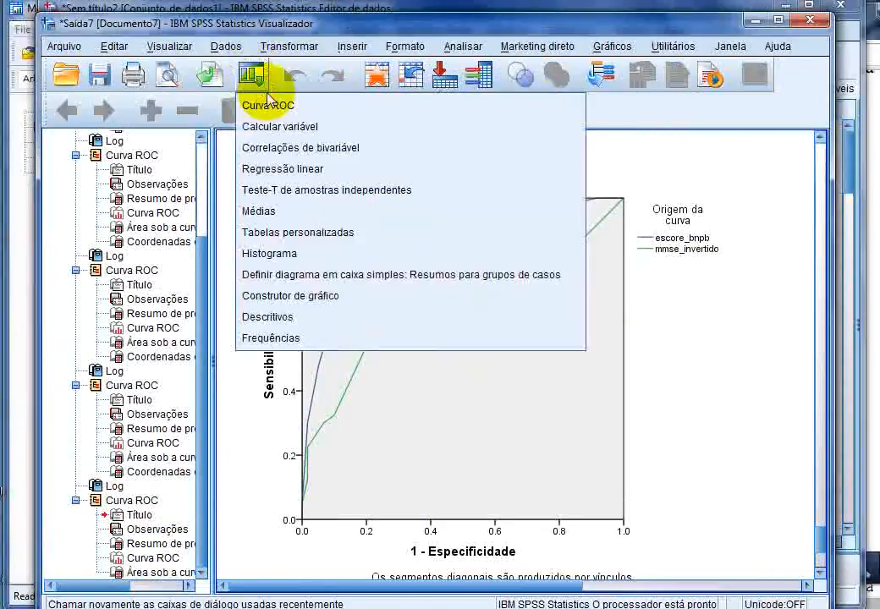
{"action": "left_click", "coordinate": [258, 156]}
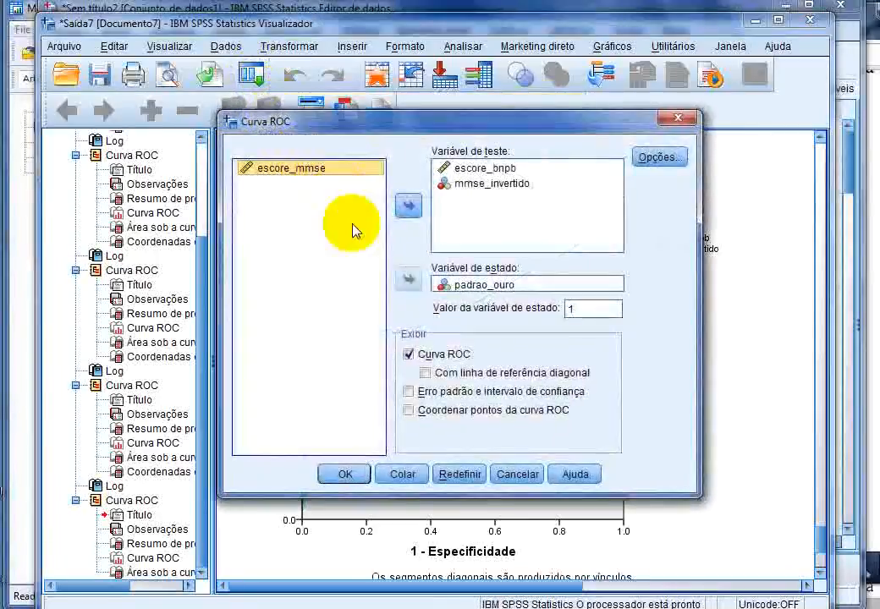
{"action": "left_click", "coordinate": [451, 377]}
{"action": "left_click", "coordinate": [350, 474]}
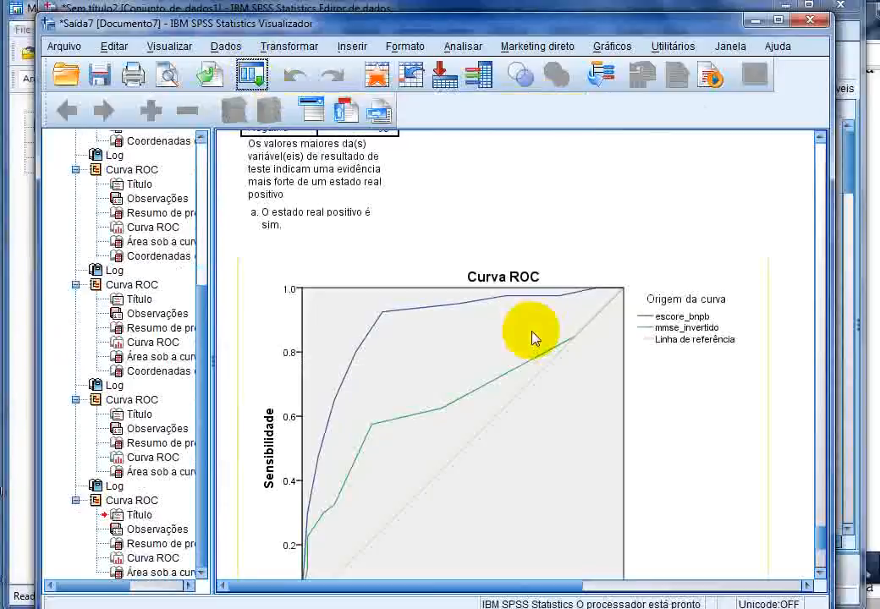
{"action": "scroll", "coordinate": [533, 339], "scroll_direction": "down", "scroll_amount": 3}
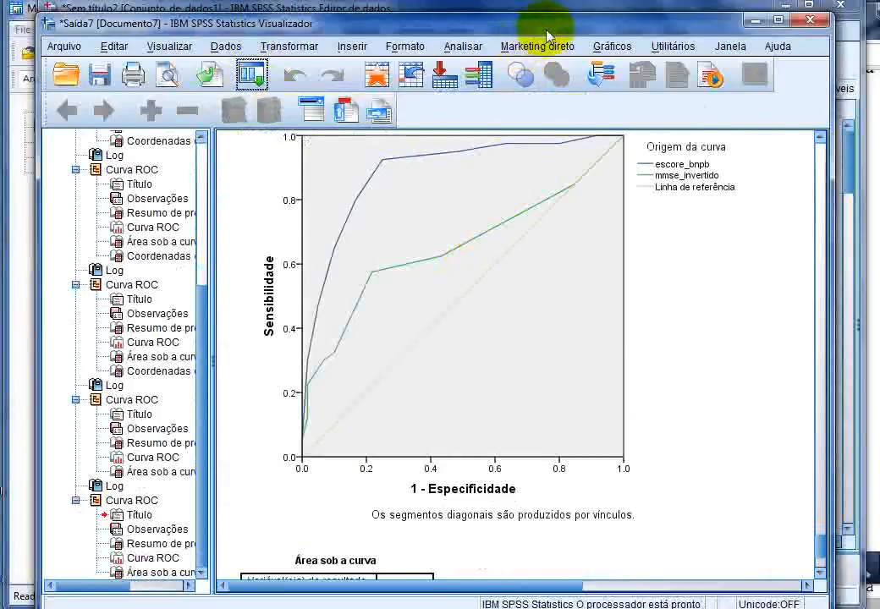
Switch to MedCalc and minimize the open bnpb and mmse ROC curve graphs and the earlier ROC comparison report
{"action": "left_click_drag", "start_coordinate": [546, 34], "coordinate": [372, 34]}
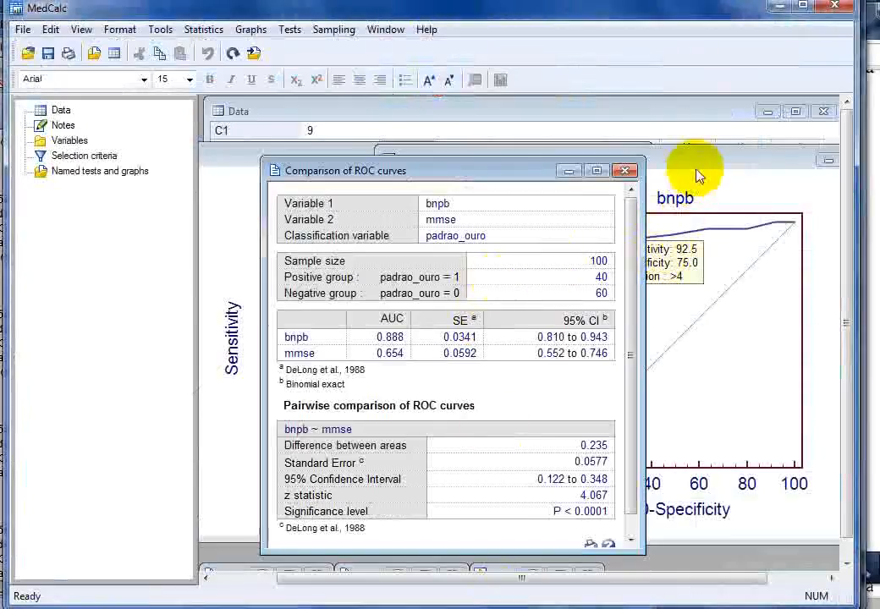
{"action": "left_click", "coordinate": [699, 175]}
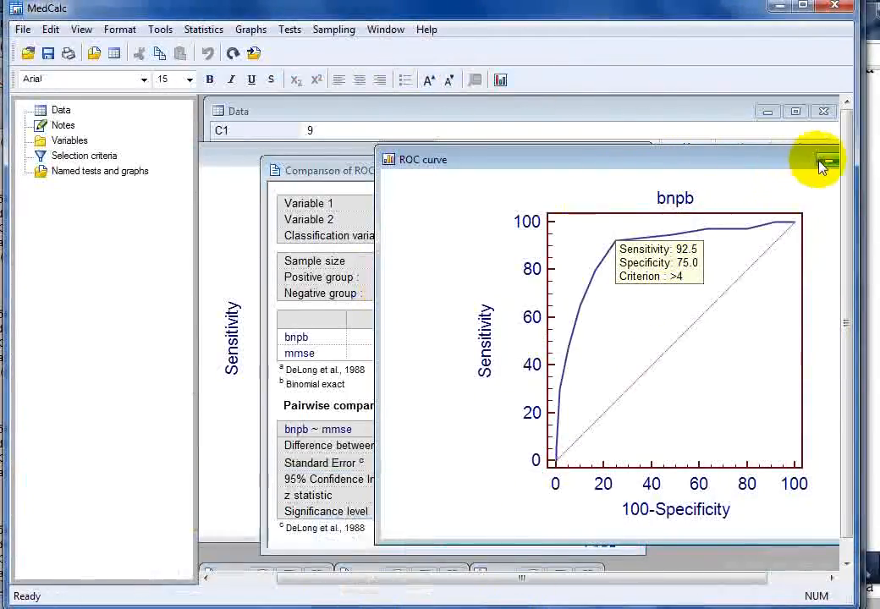
{"action": "left_click", "coordinate": [827, 161]}
{"action": "left_click_drag", "start_coordinate": [527, 176], "coordinate": [595, 196]}
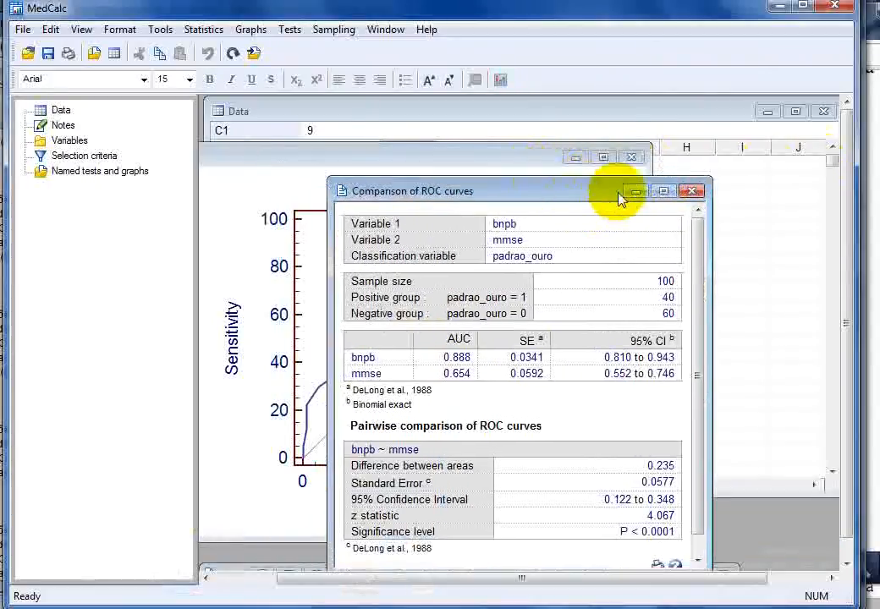
{"action": "left_click", "coordinate": [636, 194]}
{"action": "left_click_drag", "start_coordinate": [486, 169], "coordinate": [638, 186]}
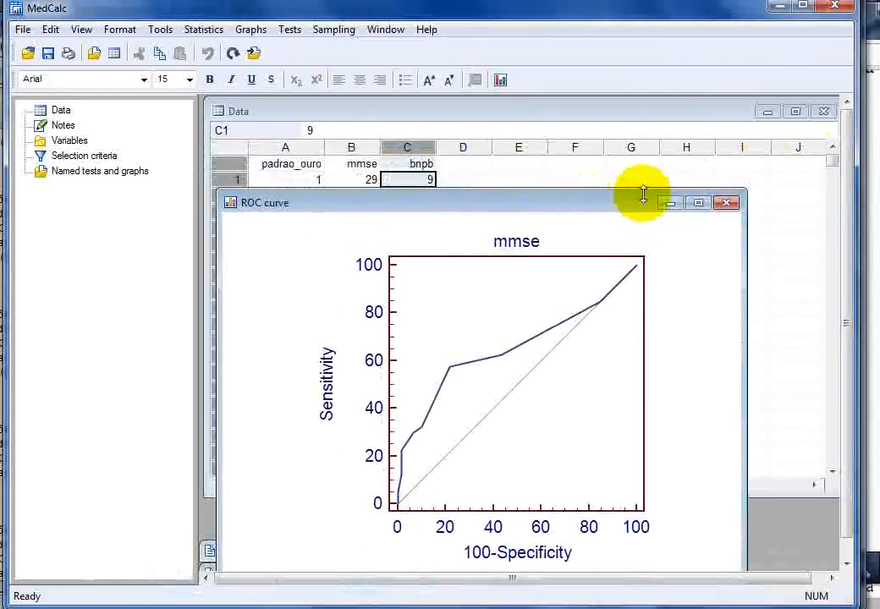
{"action": "left_click", "coordinate": [681, 193]}
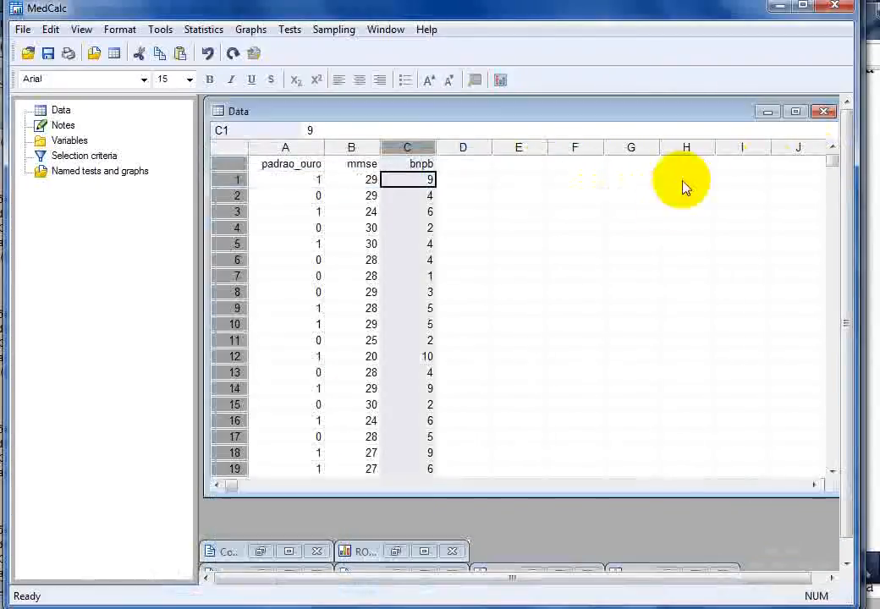
Run a Comparison of ROC curves for bnpb and mmse with padrao_ouro as the classification variable, using the DeLong et al. method
{"action": "left_click", "coordinate": [203, 31]}
{"action": "mouse_move", "coordinate": [332, 345]}
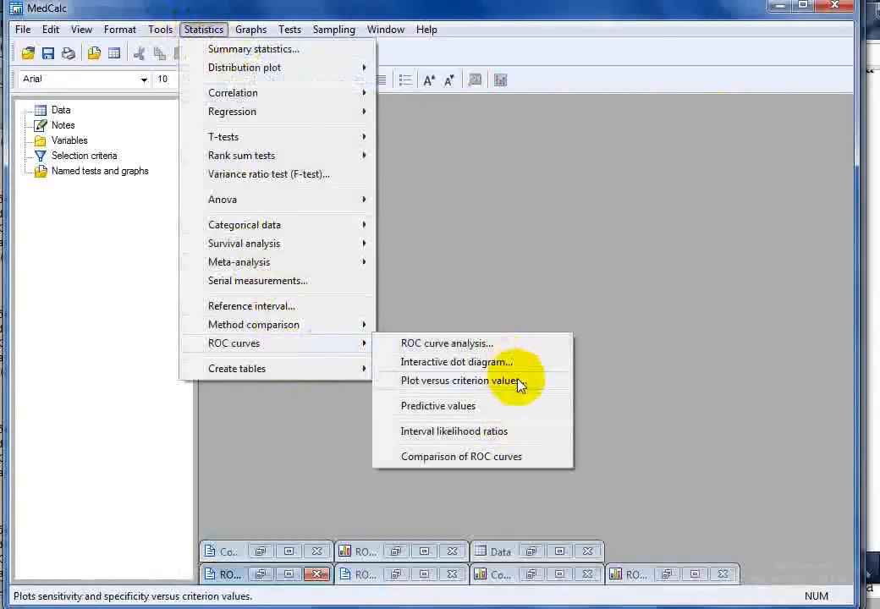
{"action": "left_click", "coordinate": [515, 456]}
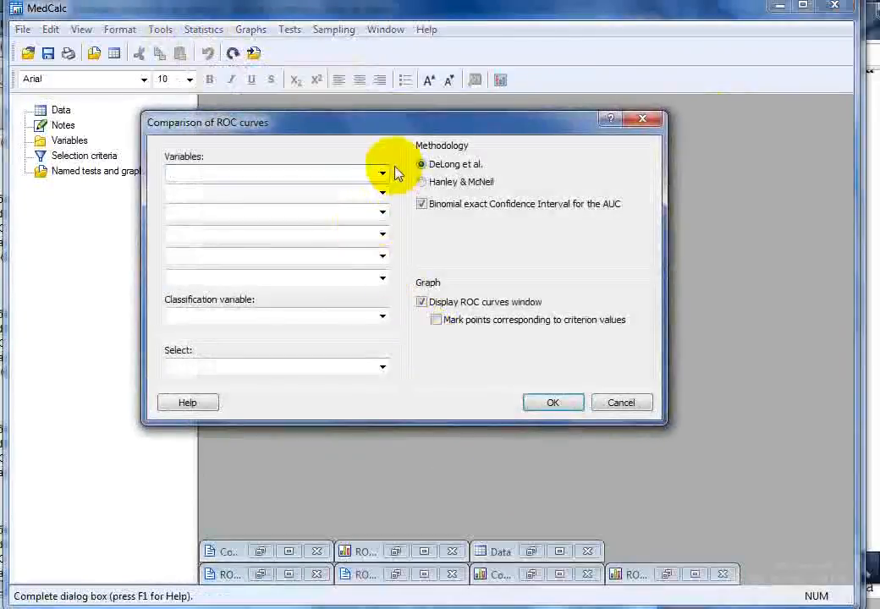
{"action": "left_click", "coordinate": [383, 174]}
{"action": "left_click", "coordinate": [381, 191]}
{"action": "left_click", "coordinate": [384, 193]}
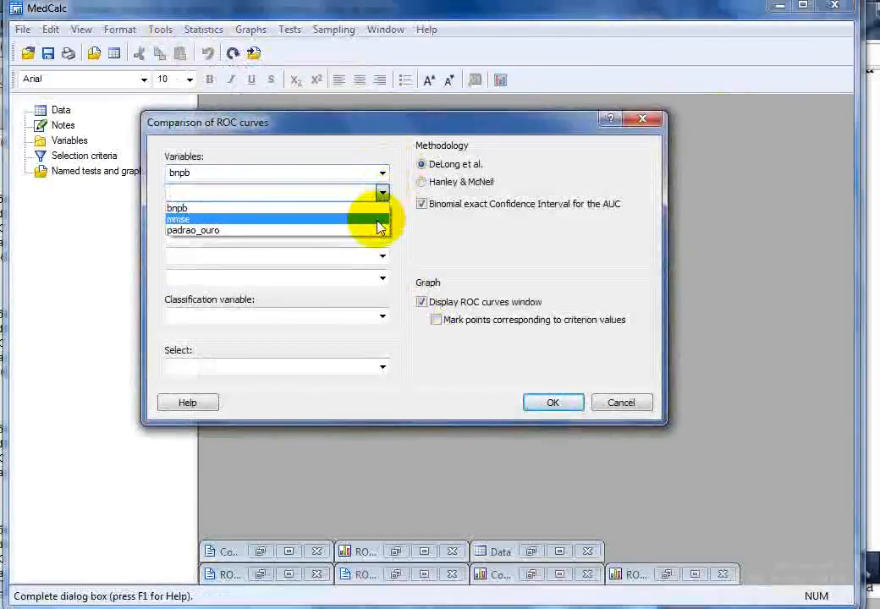
{"action": "left_click", "coordinate": [380, 214]}
{"action": "left_click", "coordinate": [384, 318]}
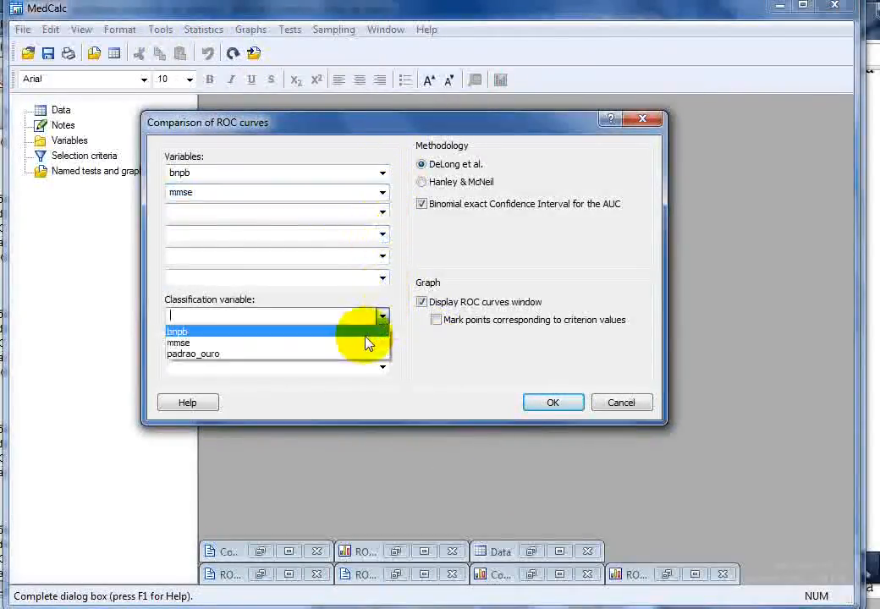
{"action": "left_click", "coordinate": [374, 355]}
{"action": "left_click", "coordinate": [534, 403]}
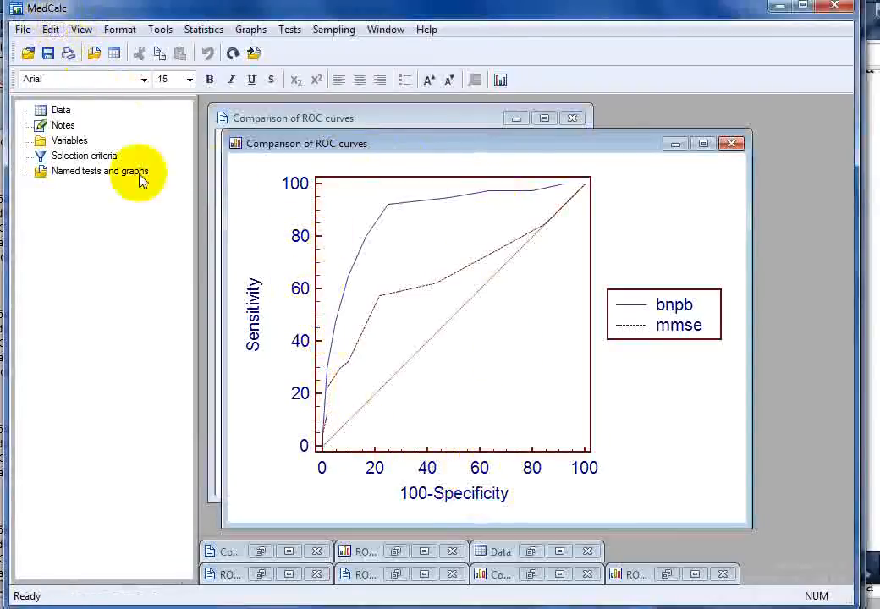
Arrange the SPSS output and MedCalc side by side and compare the SPSS bnpb and mmse_invertido ROC chart with MedCalc's bnpb and mmse chart
{"action": "mouse_move", "coordinate": [286, 584]}
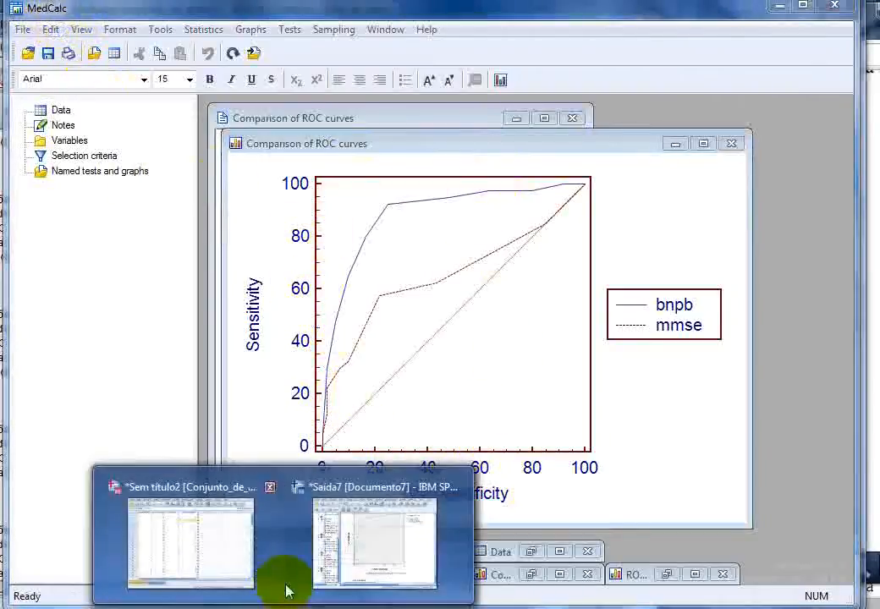
{"action": "left_click", "coordinate": [320, 556]}
{"action": "left_click_drag", "start_coordinate": [419, 32], "coordinate": [285, 47]}
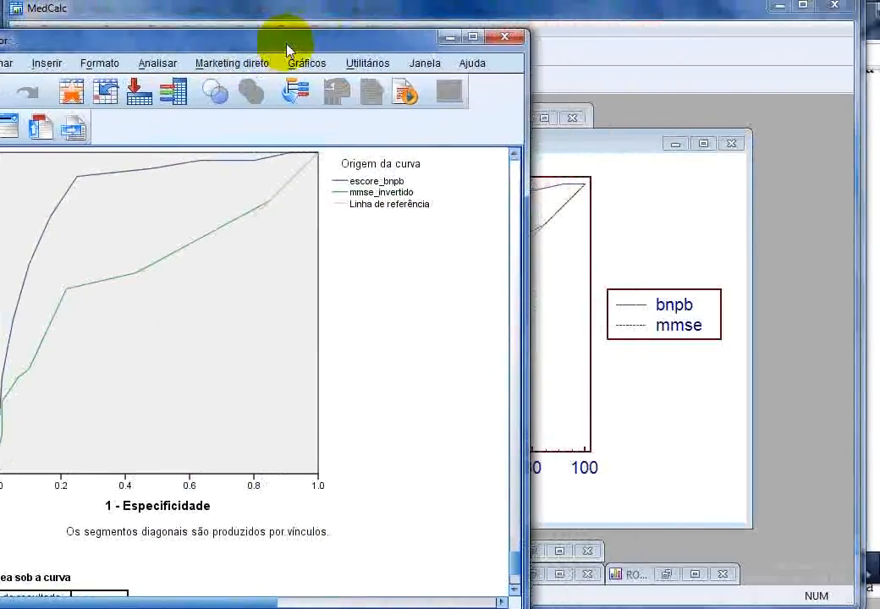
{"action": "left_click_drag", "start_coordinate": [607, 143], "coordinate": [713, 163]}
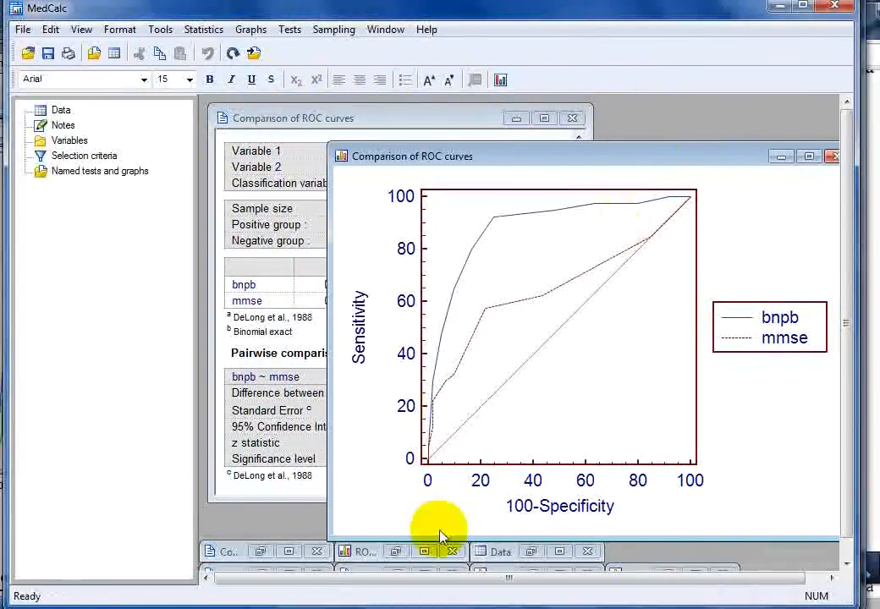
{"action": "mouse_move", "coordinate": [290, 600]}
{"action": "left_click", "coordinate": [320, 556]}
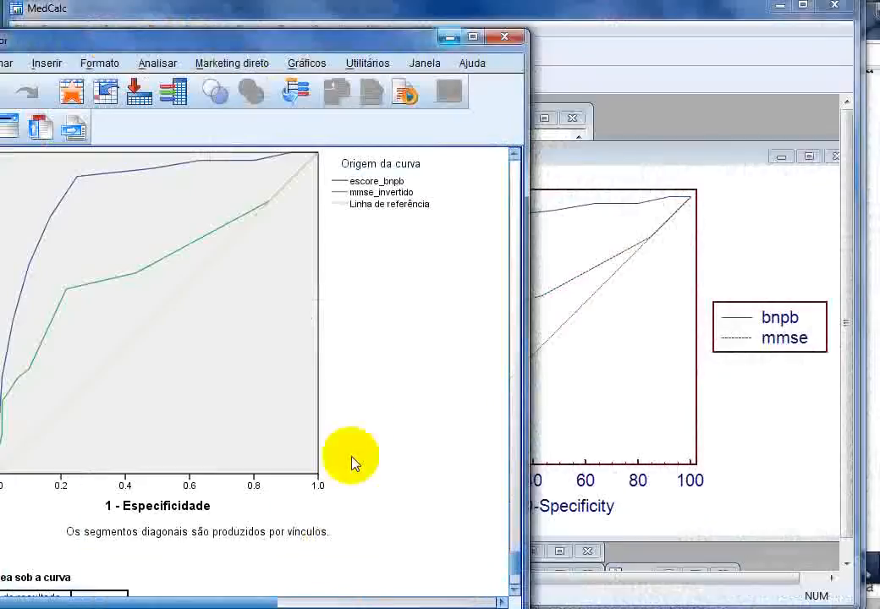
{"action": "left_click_drag", "start_coordinate": [350, 44], "coordinate": [314, 53]}
{"action": "left_click", "coordinate": [615, 14]}
{"action": "left_click_drag", "start_coordinate": [615, 10], "coordinate": [747, 11]}
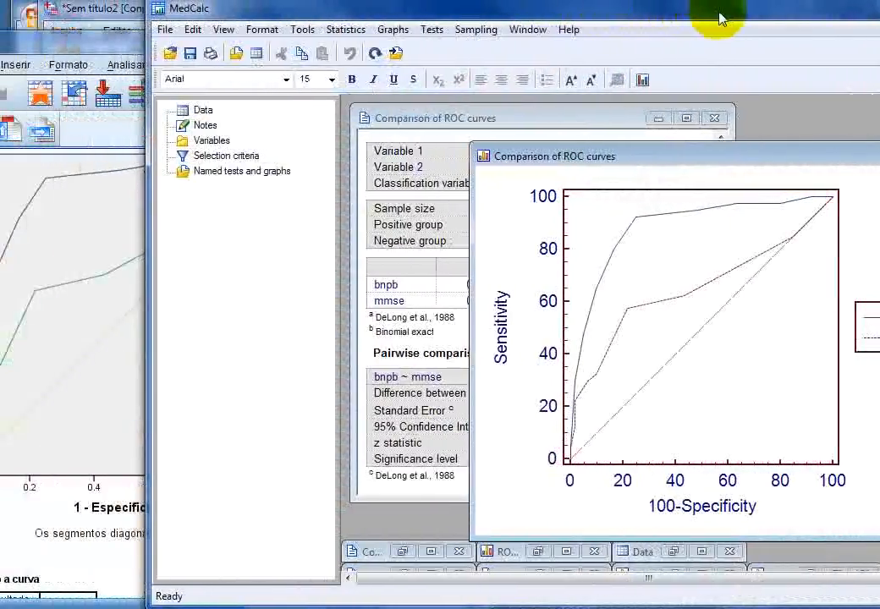
{"action": "left_click_drag", "start_coordinate": [95, 49], "coordinate": [160, 61]}
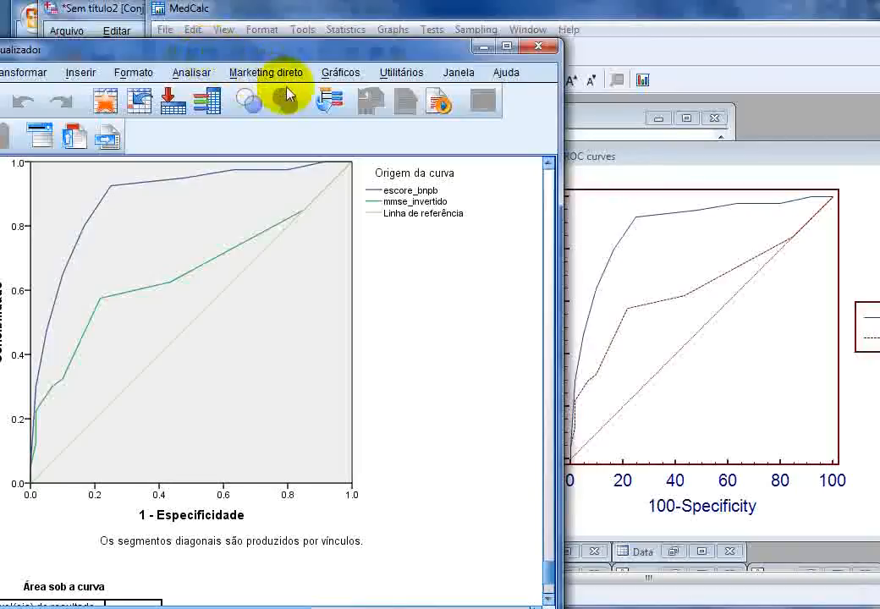
{"action": "left_click_drag", "start_coordinate": [318, 56], "coordinate": [415, 49]}
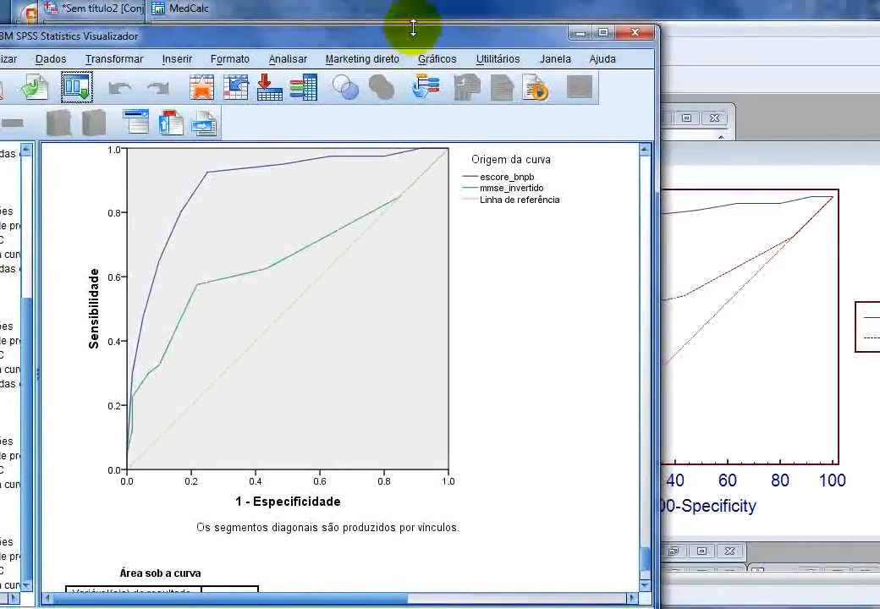
Switch to the Word document, go to the sensitivity and specificity definitions, and select the line "Teste não é 100%"
{"action": "left_click", "coordinate": [330, 604]}
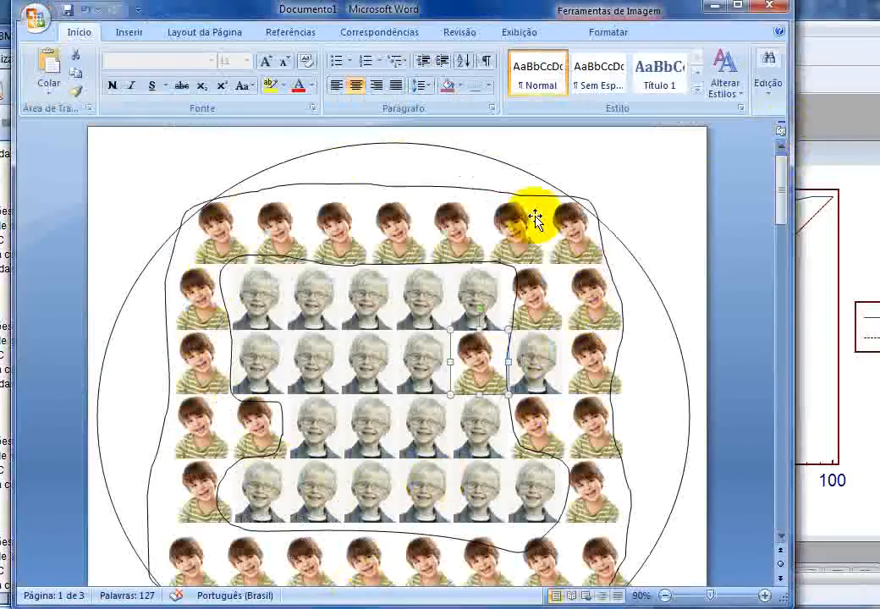
{"action": "left_click_drag", "start_coordinate": [782, 206], "coordinate": [791, 436]}
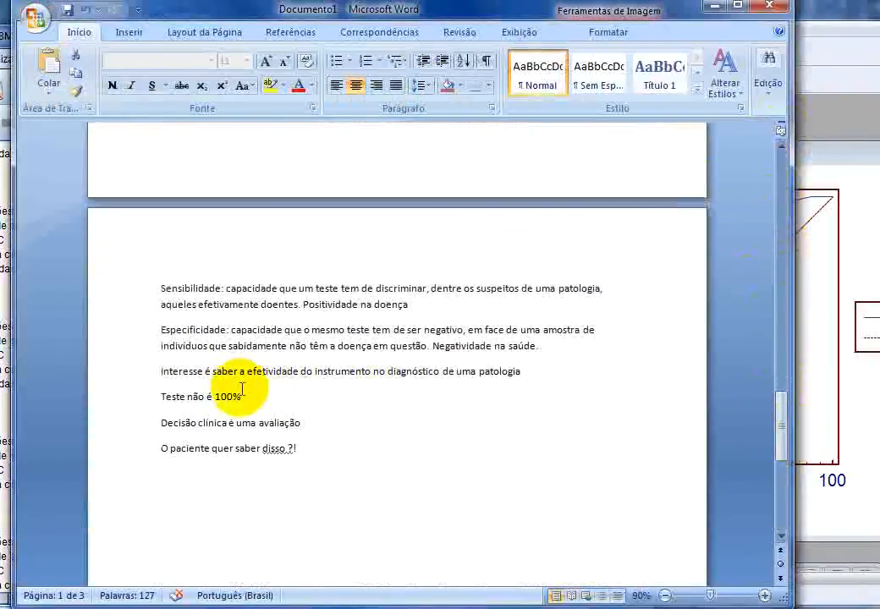
{"action": "left_click_drag", "start_coordinate": [242, 395], "coordinate": [171, 406]}
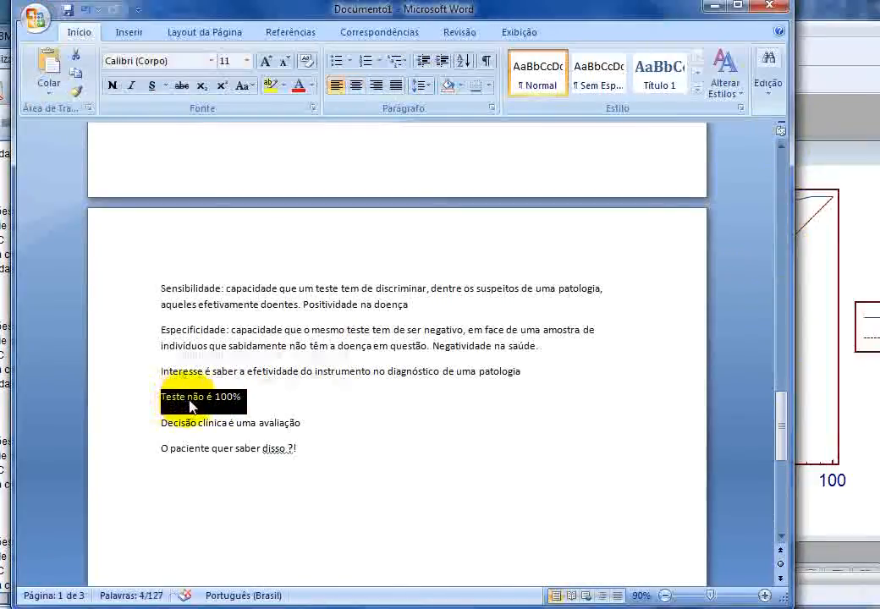